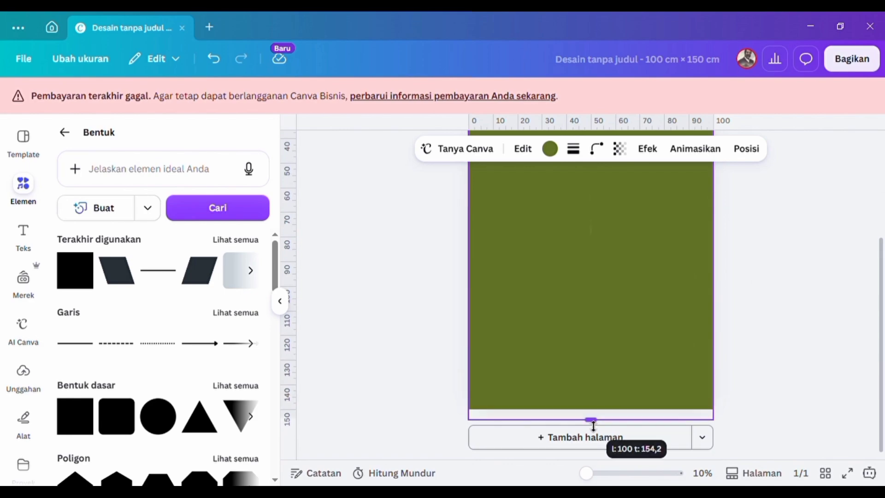
Fill the full-page background rectangle with a custom dark navy (#082C40) instead of olive green.
scroll(810, 316, up, 3)
click(550, 148)
click(71, 229)
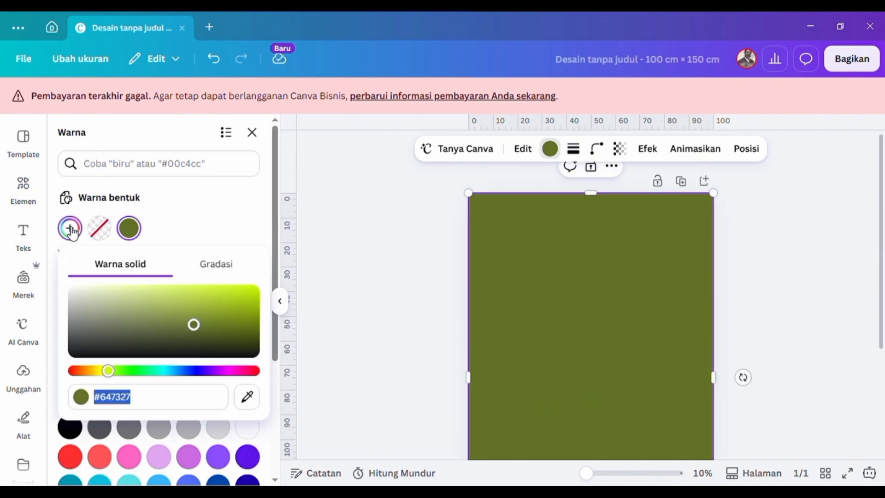
click(176, 372)
drag(202, 338, 232, 338)
click(806, 248)
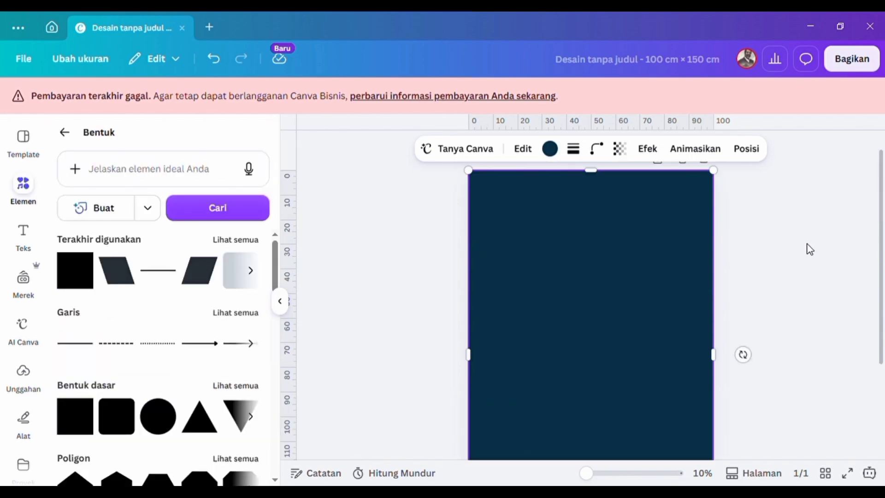
Add a parallelogram shape and move it into the top-right corner of the page.
click(199, 278)
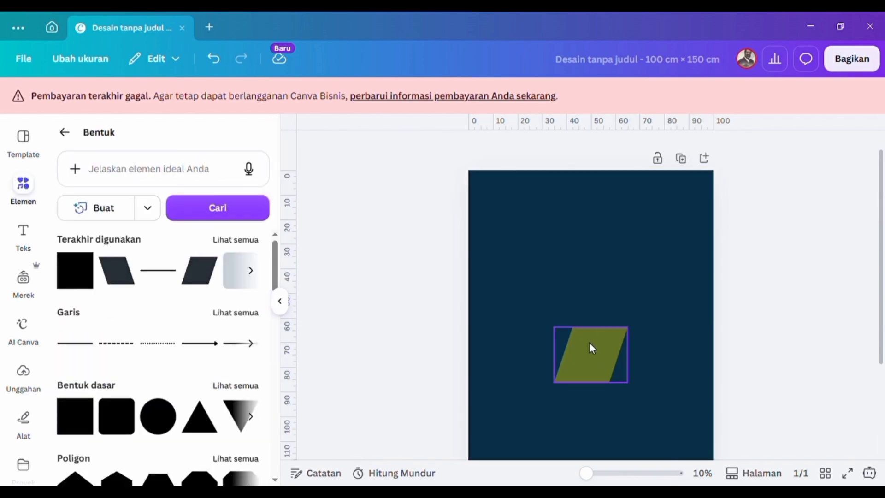
drag(588, 347, 673, 283)
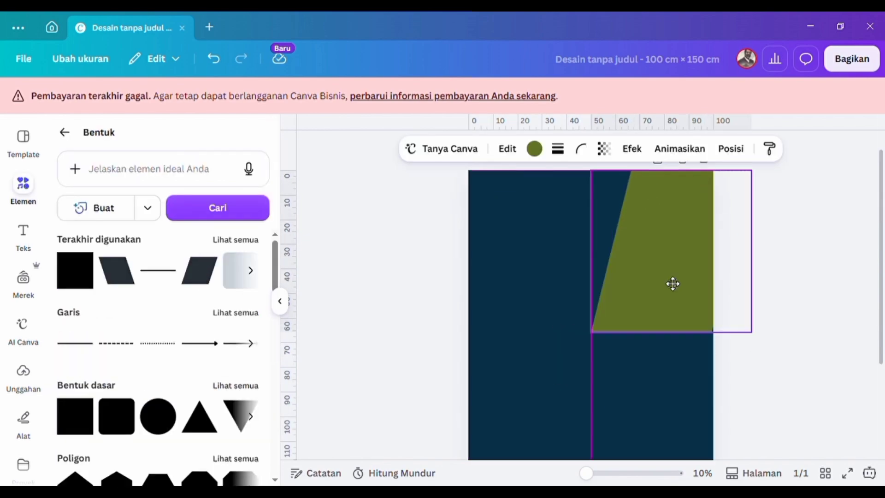
click(672, 284)
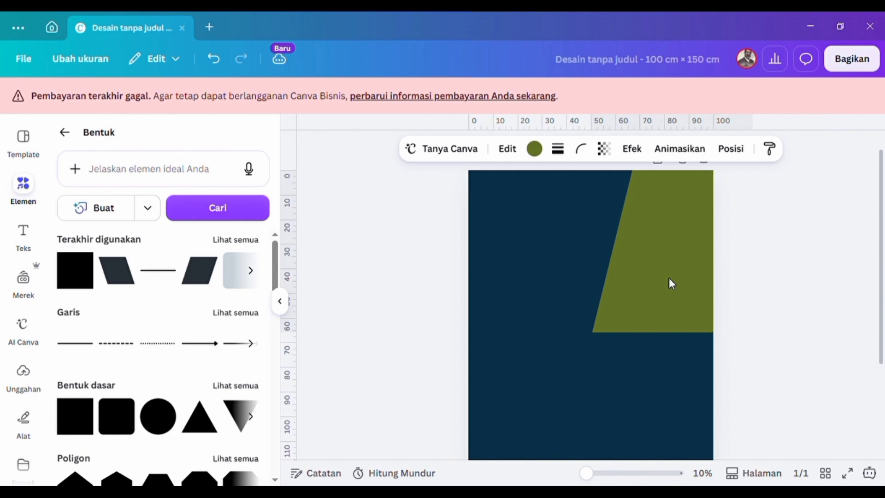
click(671, 283)
Fill the parallelogram with a vertical gradient from bright yellow to black.
click(535, 148)
click(74, 233)
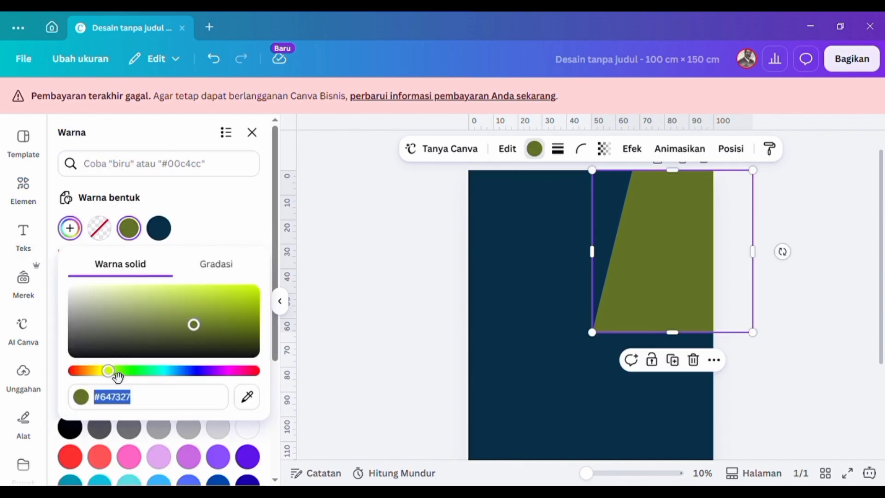
drag(117, 371, 95, 371)
drag(193, 324, 255, 291)
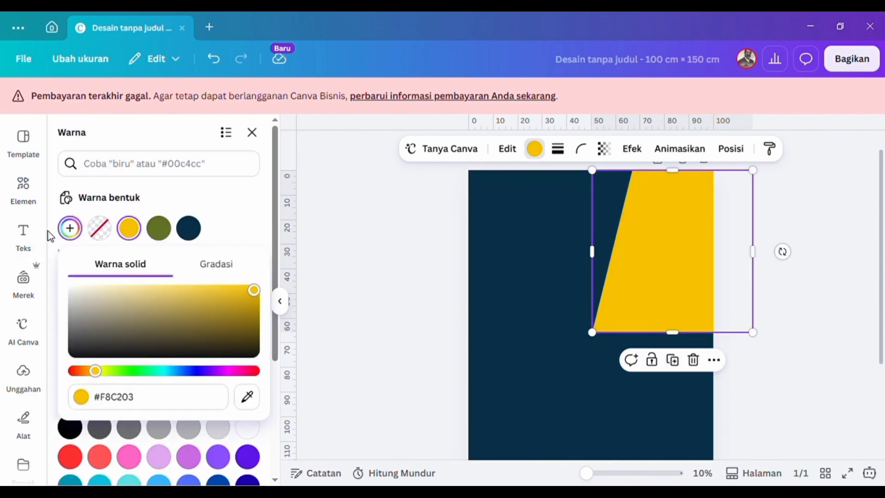
click(215, 263)
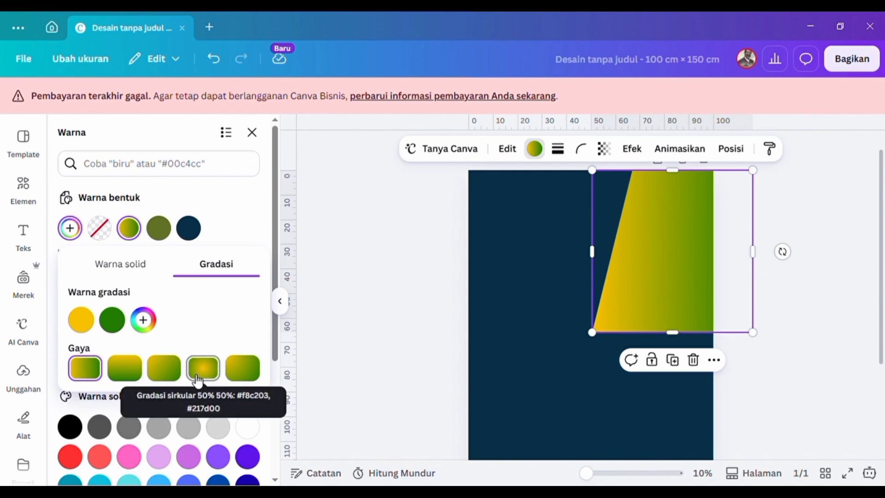
click(112, 319)
drag(298, 194, 296, 220)
click(138, 374)
key(Escape)
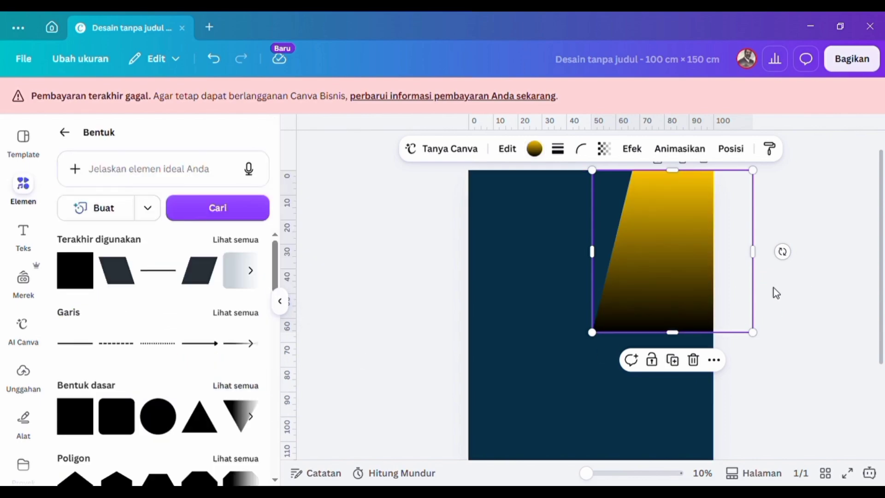
scroll(818, 285, down, 3)
scroll(688, 278, up, 3)
Duplicate the gradient parallelogram and move the copy to the lower-left of the page.
click(681, 365)
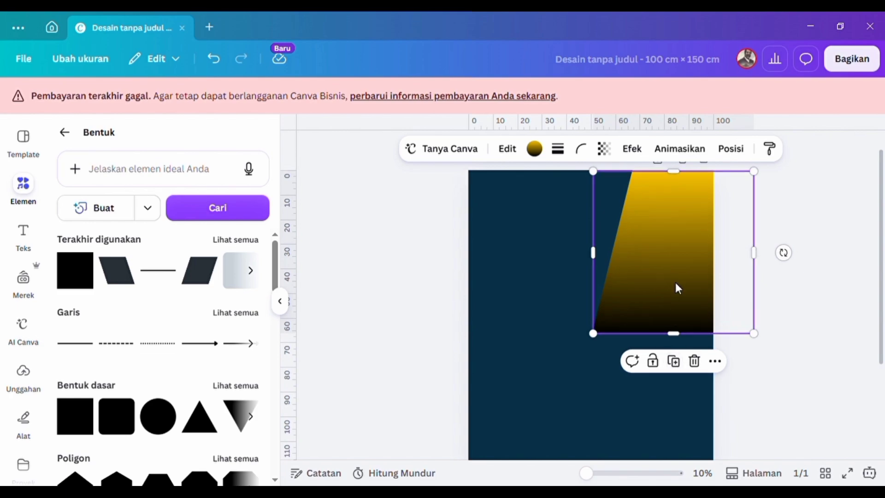
drag(676, 290, 513, 414)
scroll(591, 381, down, 3)
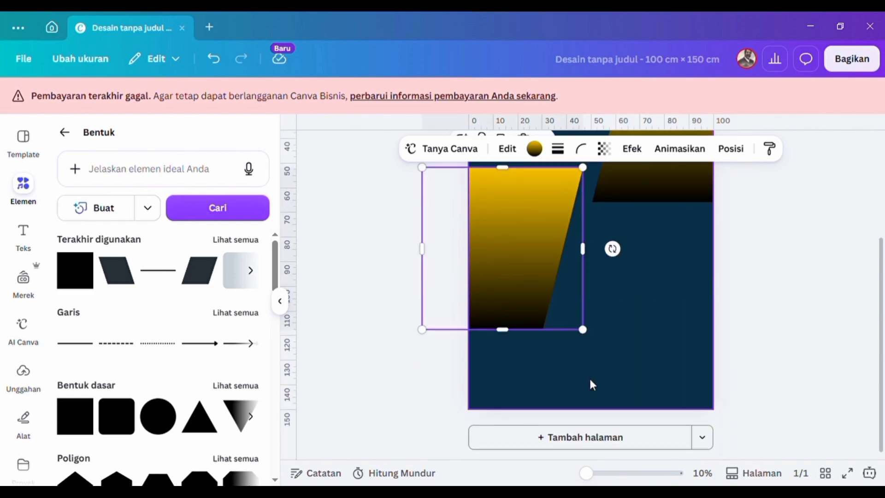
mouse_move(532, 280)
mouse_down()
mouse_move(534, 300)
mouse_move(534, 291)
mouse_up()
click(799, 265)
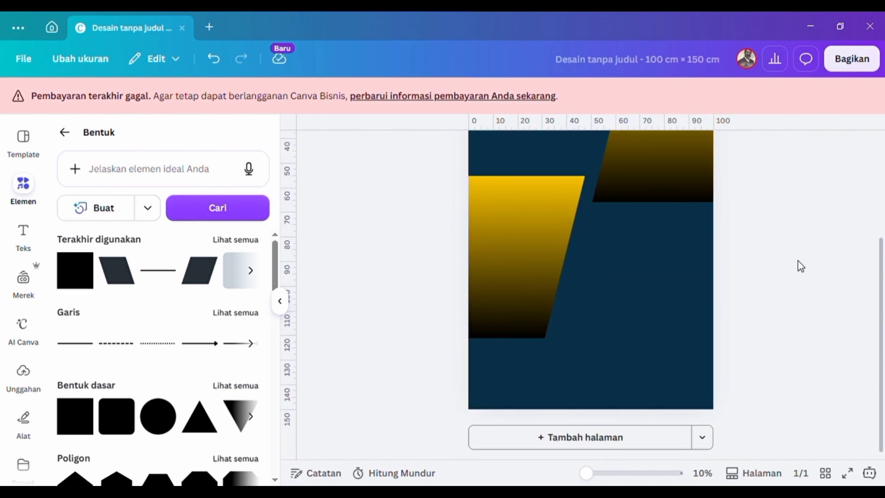
scroll(801, 265, up, 3)
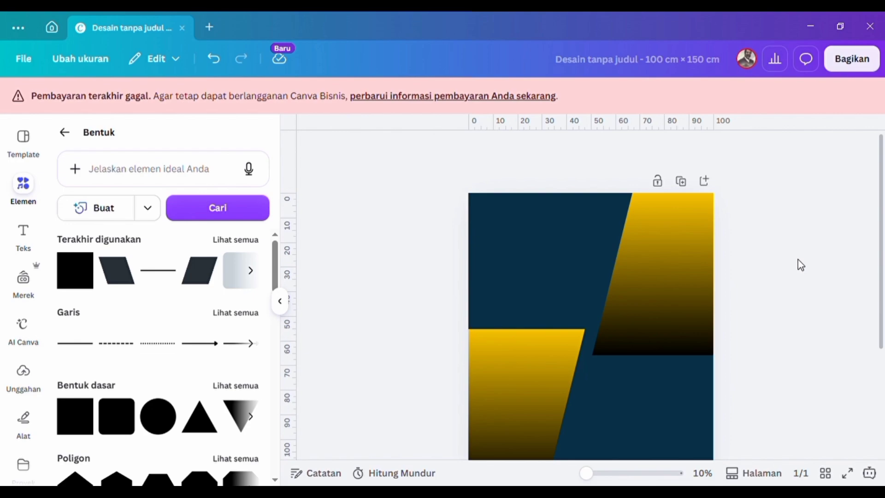
Duplicate the top-right gradient shape and offset the new copy slightly from the original.
click(651, 267)
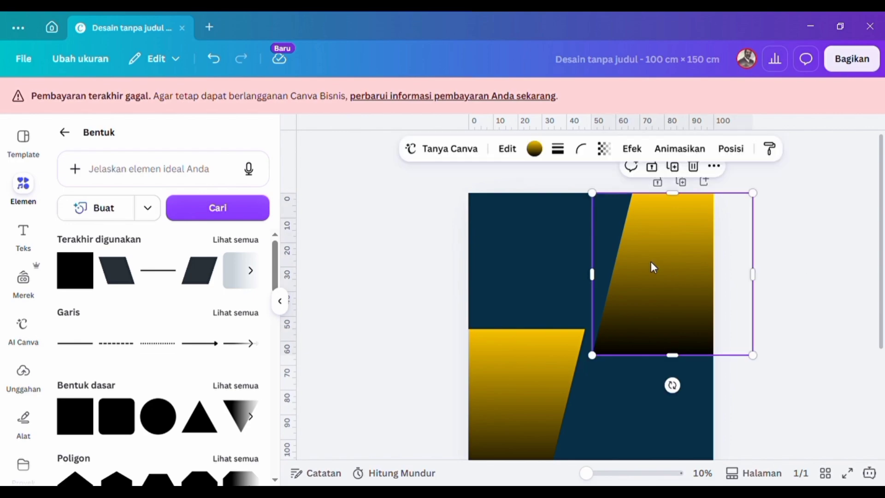
click(681, 180)
drag(674, 226, 680, 212)
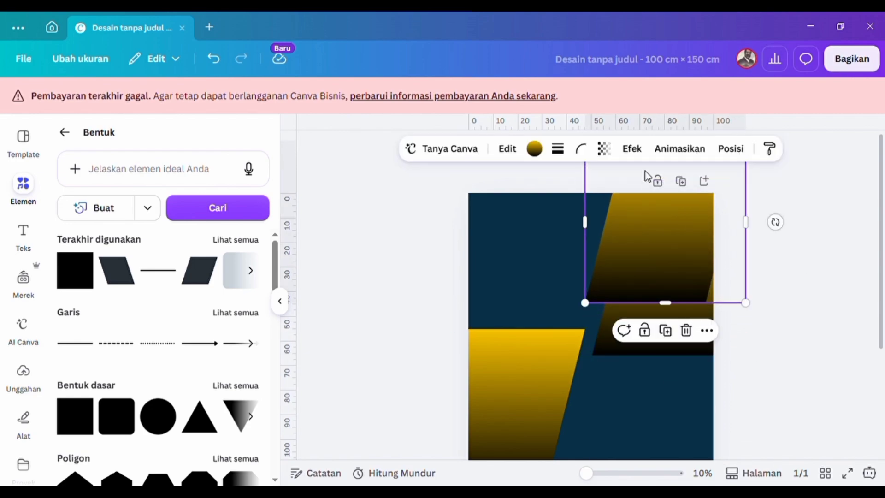
click(731, 149)
drag(672, 250, 530, 397)
scroll(528, 306, down, 3)
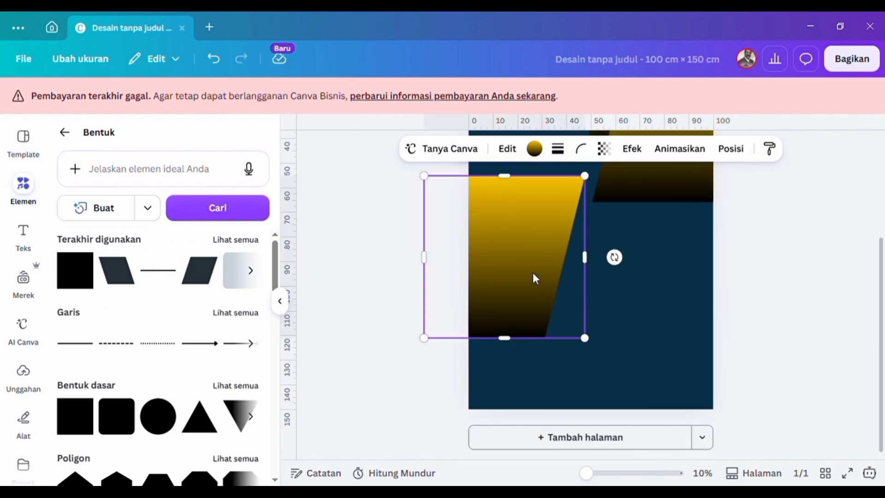
scroll(538, 245, up, 3)
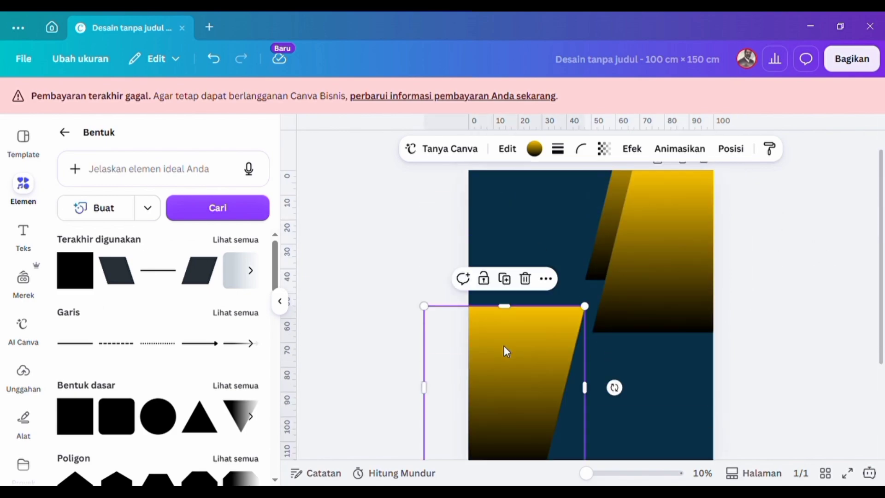
Layer the lower-left shape behind its partner, offset down-right, for a doubled edge.
click(526, 364)
click(528, 379)
scroll(507, 286, down, 3)
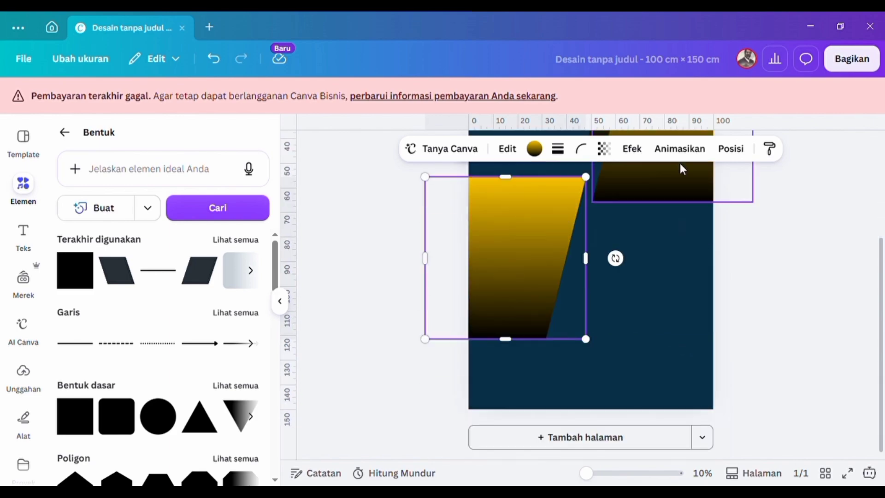
click(731, 148)
click(226, 231)
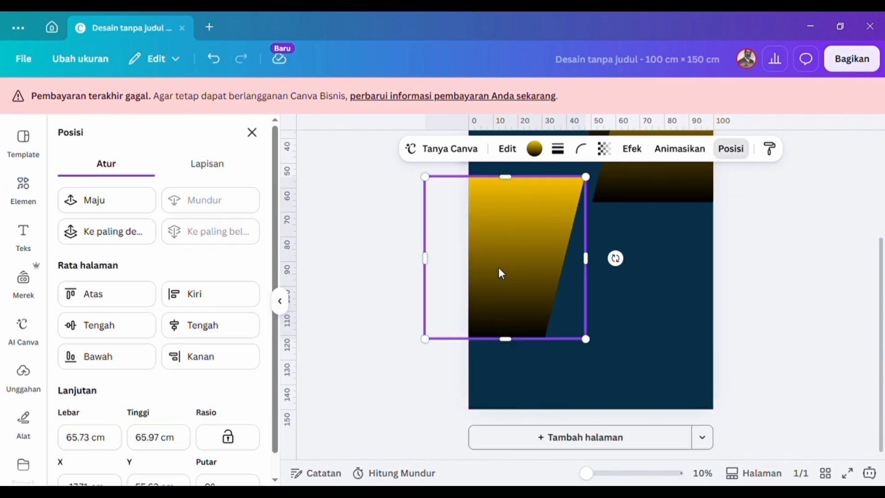
drag(500, 272, 539, 312)
click(93, 212)
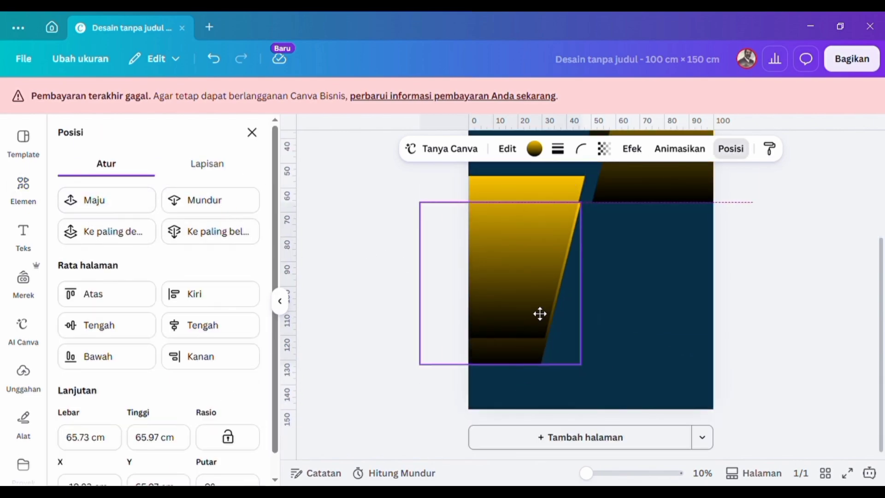
scroll(810, 304, up, 2)
click(810, 305)
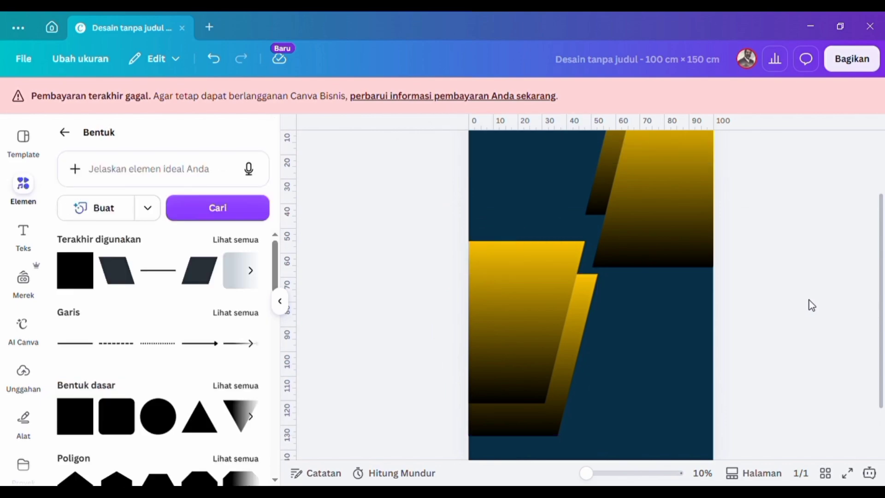
scroll(811, 306, up, 2)
scroll(812, 305, down, 2)
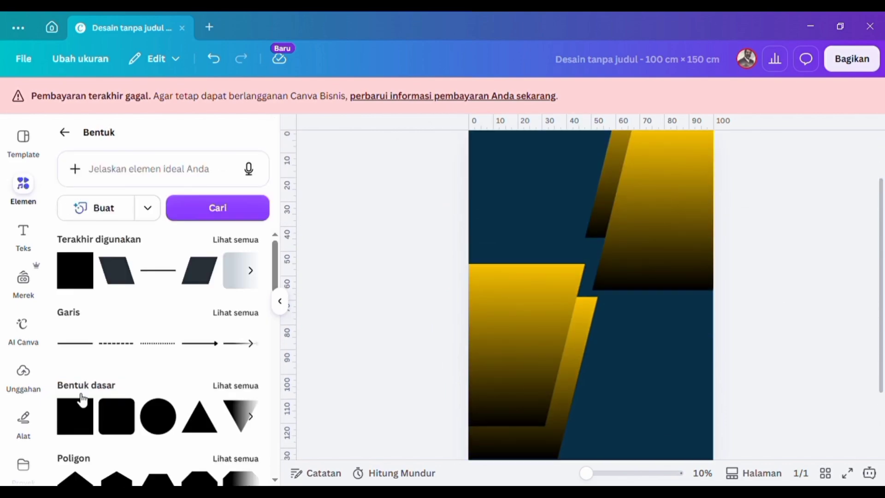
Add a parallelogram photo frame from the basic frames and fit it over the top-right gold shape.
click(64, 133)
scroll(124, 406, down, 5)
click(158, 369)
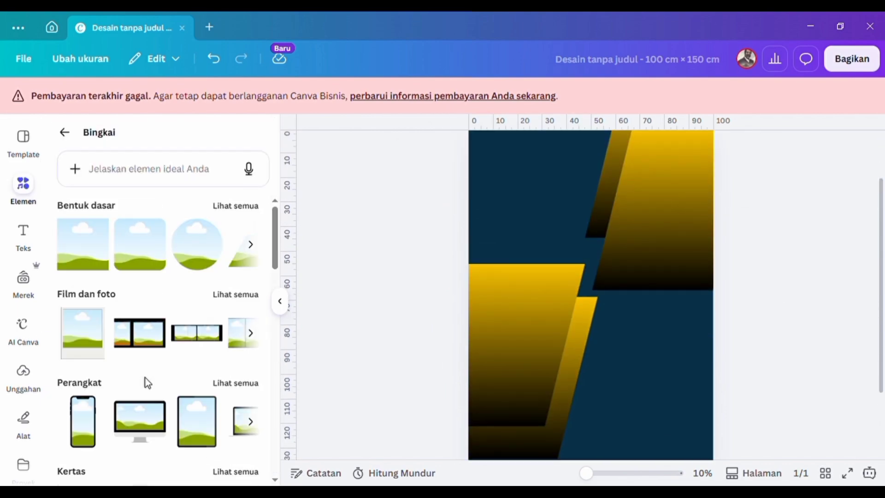
click(242, 206)
scroll(188, 267, down, 5)
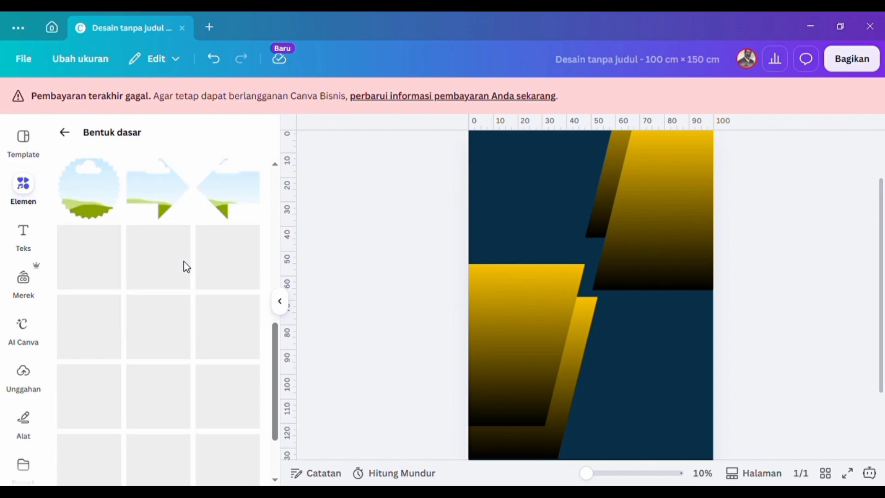
scroll(187, 268, down, 3)
click(159, 331)
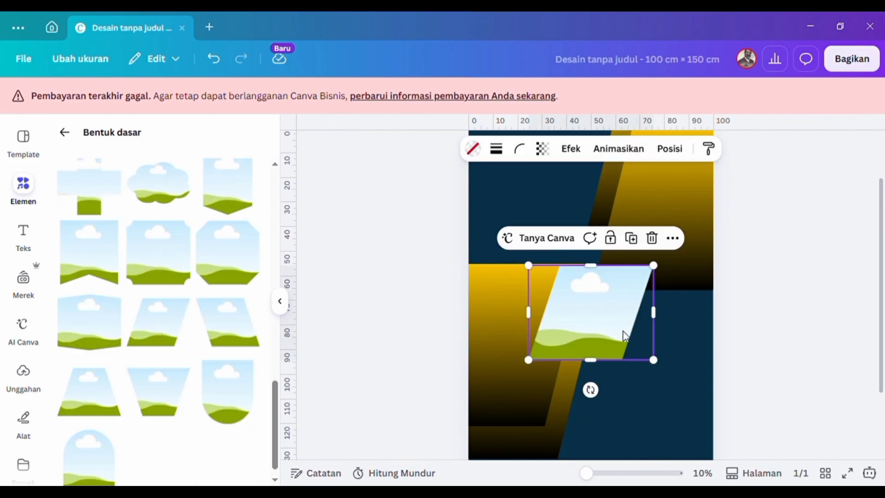
drag(569, 373, 665, 244)
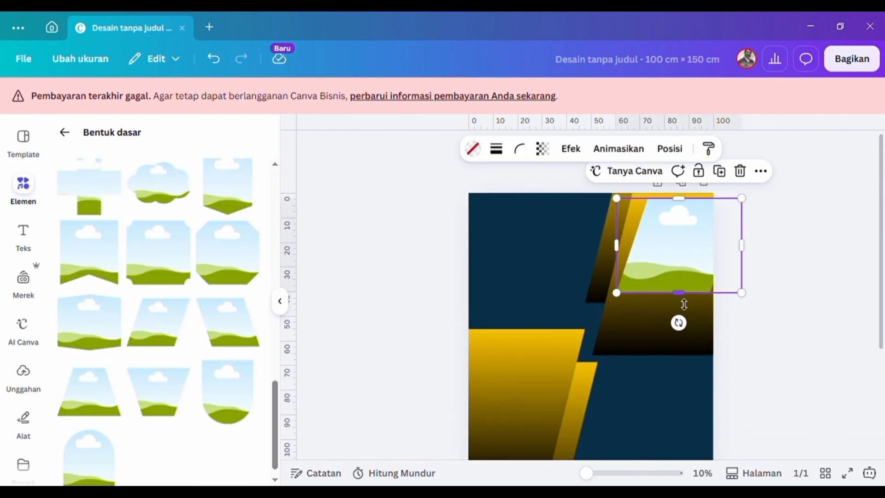
drag(680, 298, 684, 324)
drag(656, 265, 645, 280)
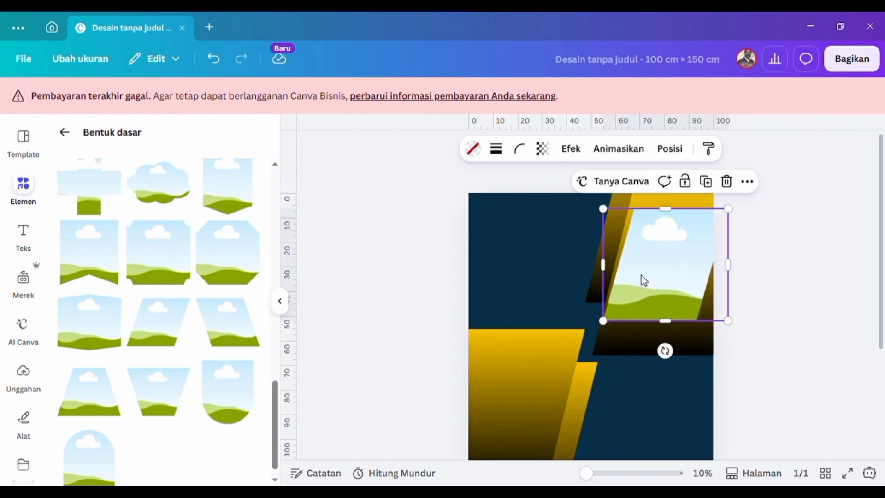
drag(673, 326, 672, 336)
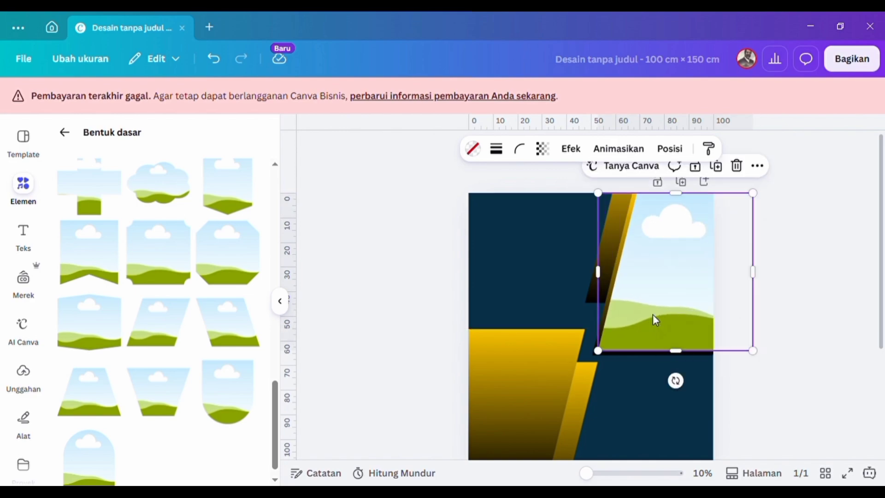
Duplicate the photo frame and place the copy over the lower-left gold shape.
click(716, 165)
drag(678, 285, 504, 422)
scroll(560, 405, down, 4)
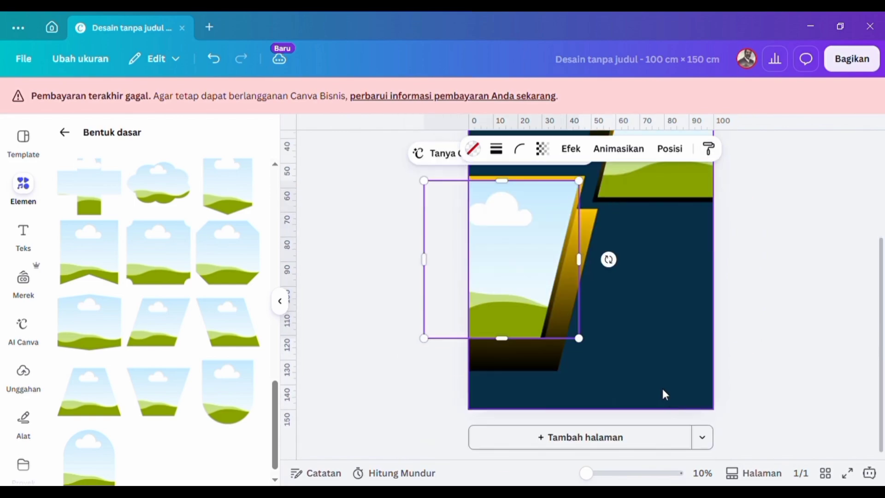
click(774, 323)
scroll(774, 321, up, 4)
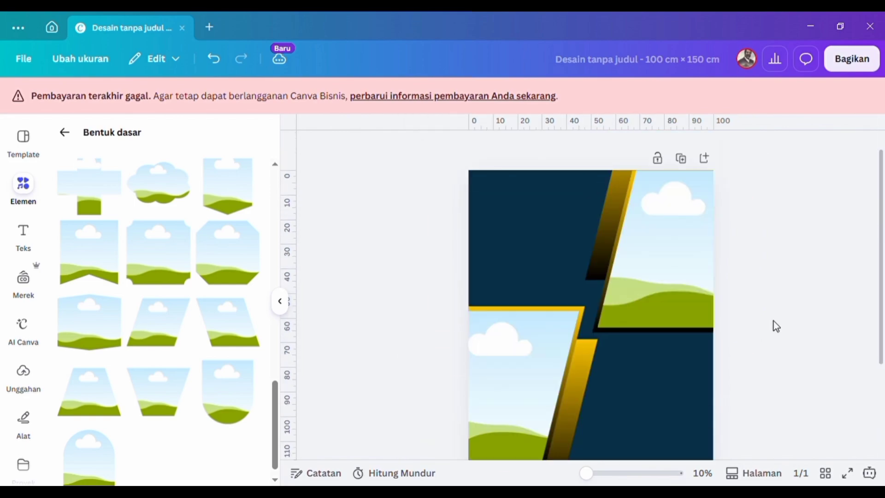
scroll(772, 322, down, 2)
scroll(772, 322, up, 3)
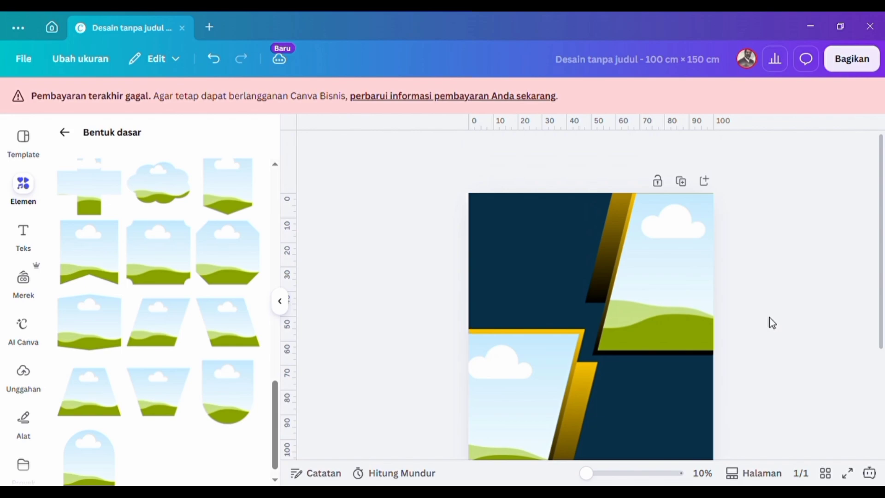
click(668, 321)
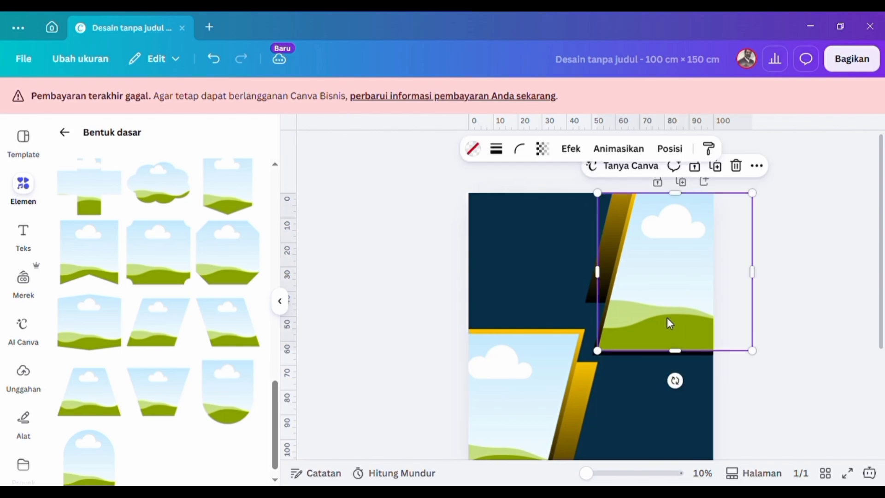
Duplicate the landscape frame and place the widened copy at the upper left of the page.
click(718, 167)
drag(664, 277, 549, 250)
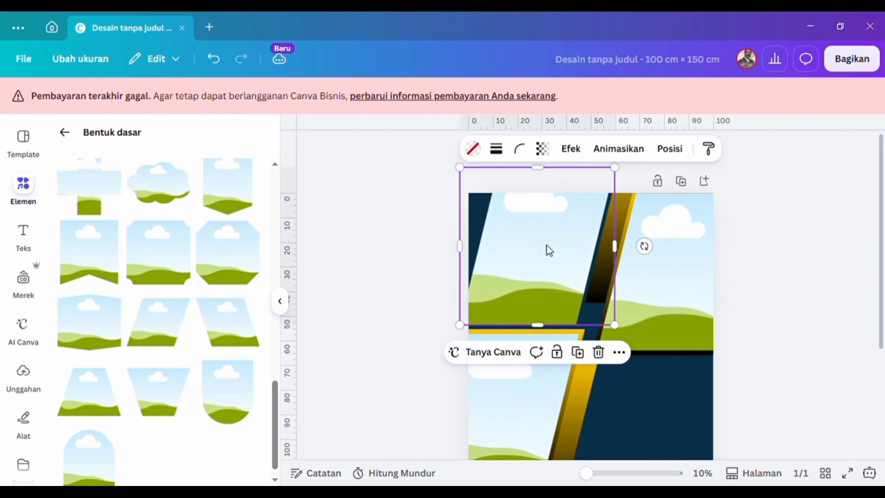
drag(467, 253, 425, 253)
click(797, 278)
scroll(797, 276, down, 3)
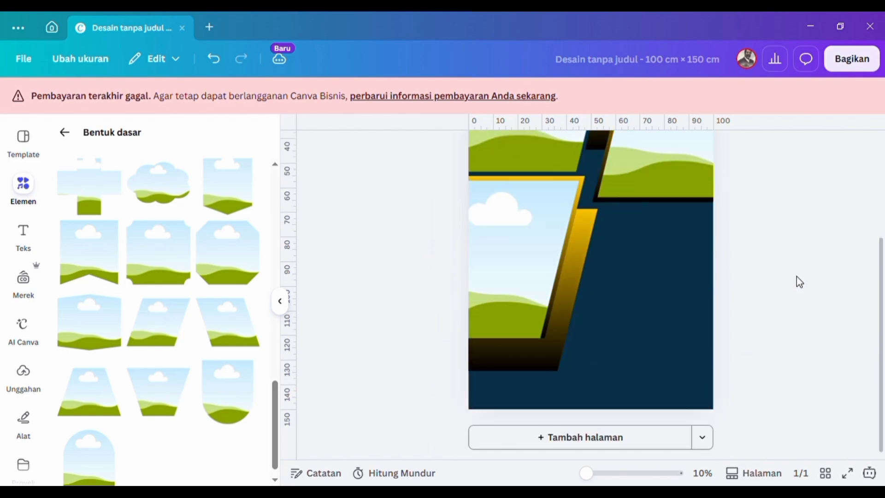
scroll(796, 275, up, 2)
Shrink the lower-left frame and move it against the left page edge.
click(509, 386)
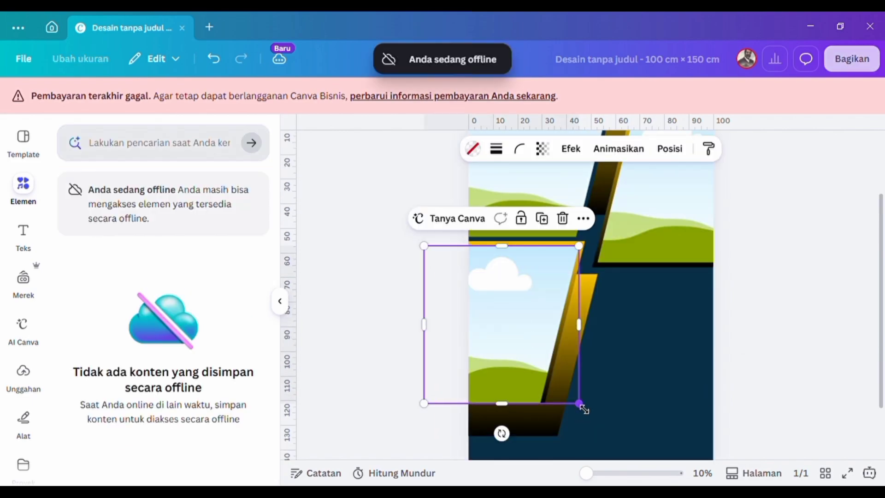
drag(579, 404, 531, 354)
drag(511, 315, 551, 317)
drag(469, 302, 428, 302)
drag(576, 355, 563, 338)
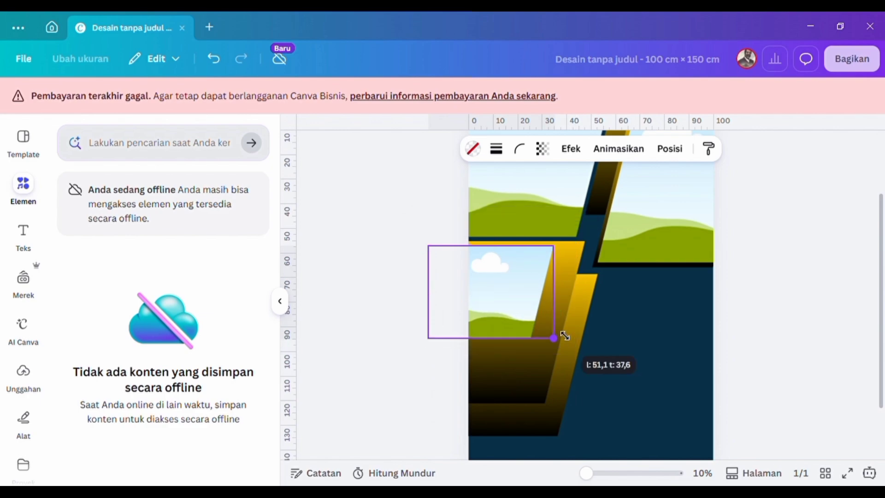
drag(484, 298, 425, 292)
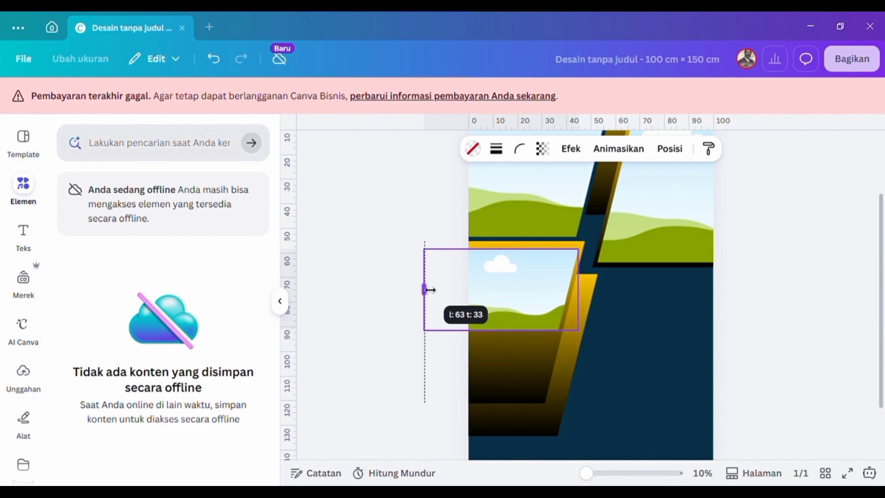
click(503, 296)
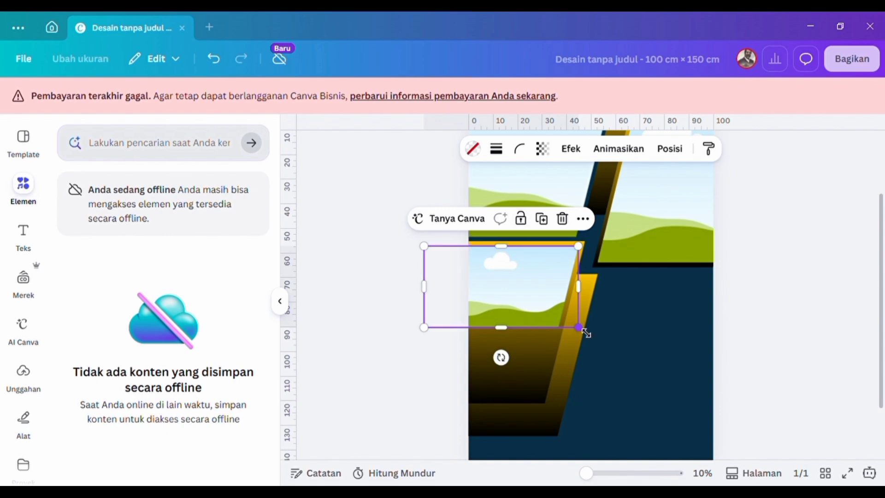
Resize the left frame to about 62×30 cm and place a second frame below it.
drag(579, 328, 576, 319)
drag(576, 284, 580, 289)
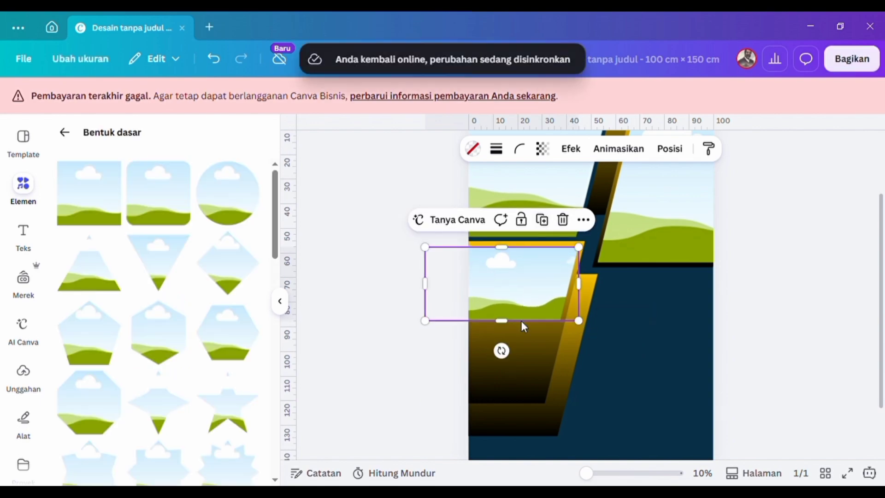
drag(530, 302, 504, 373)
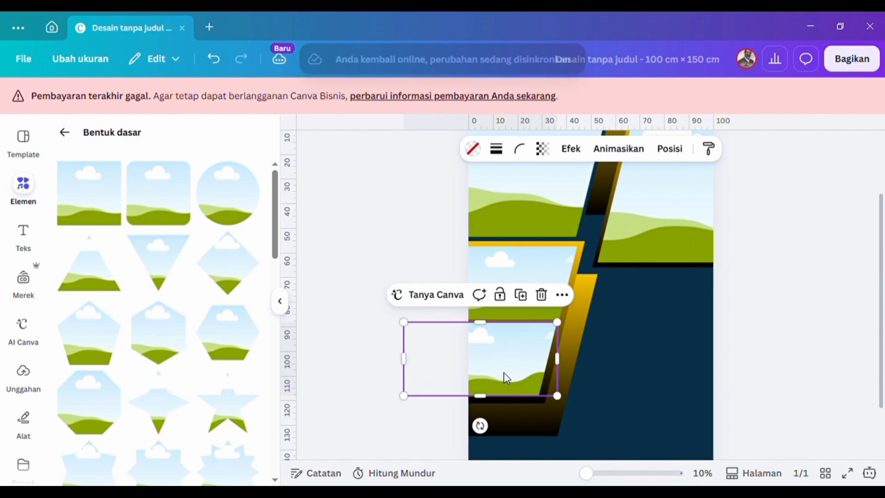
key(Escape)
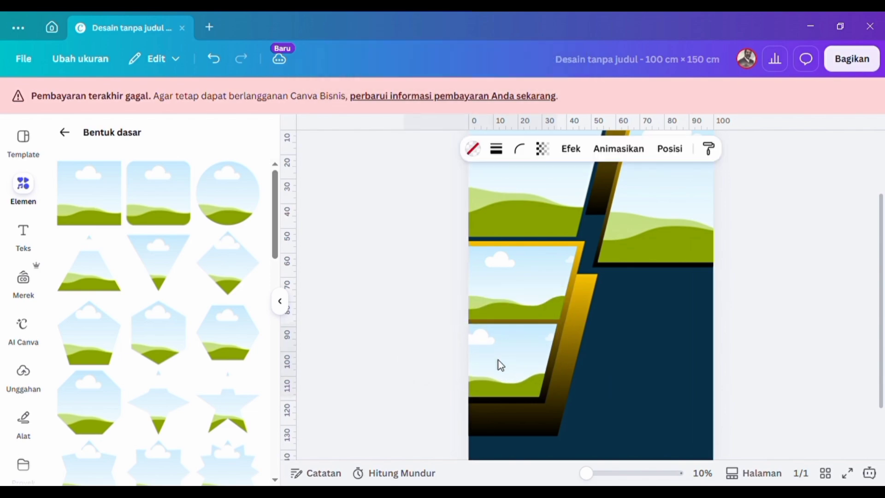
click(501, 365)
scroll(816, 369, up, 3)
Shrink the top-right frame and move it left over the gold stripe.
click(667, 293)
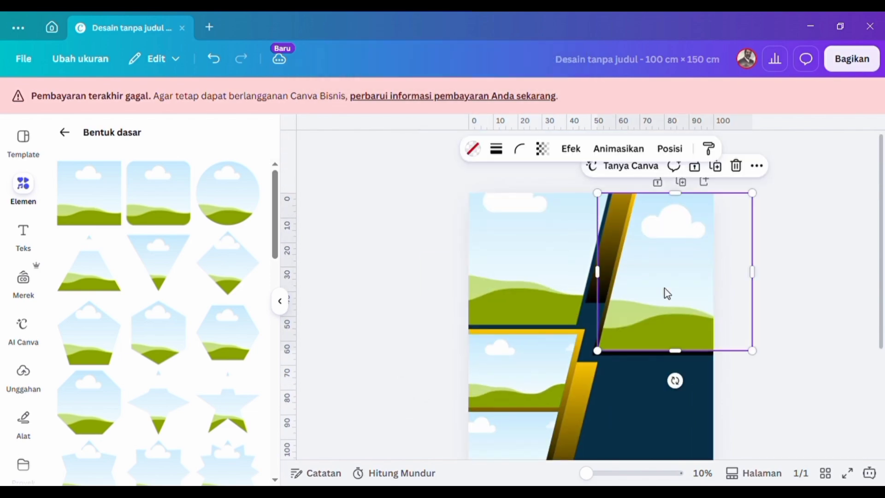
drag(602, 361, 671, 271)
drag(715, 253, 741, 233)
scroll(683, 231, down, 3)
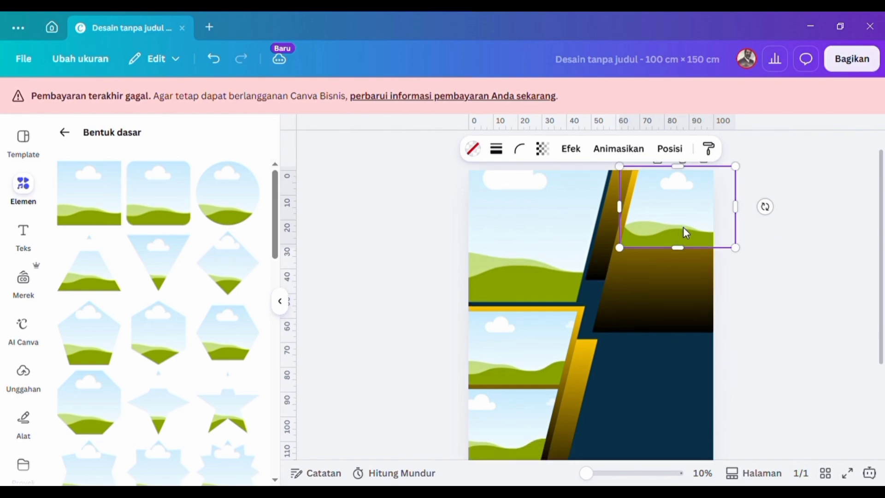
drag(664, 174, 663, 192)
scroll(663, 192, up, 3)
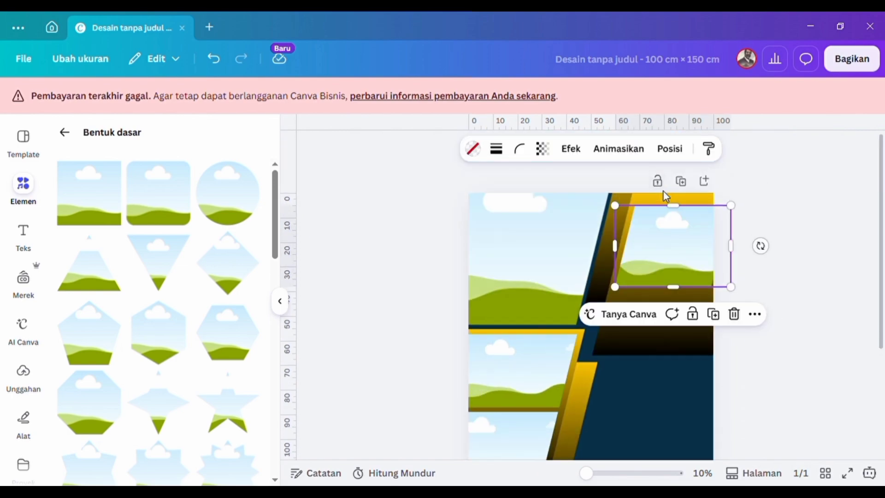
Shrink the top-right frame slightly and position another frame in the middle-right slot.
click(666, 196)
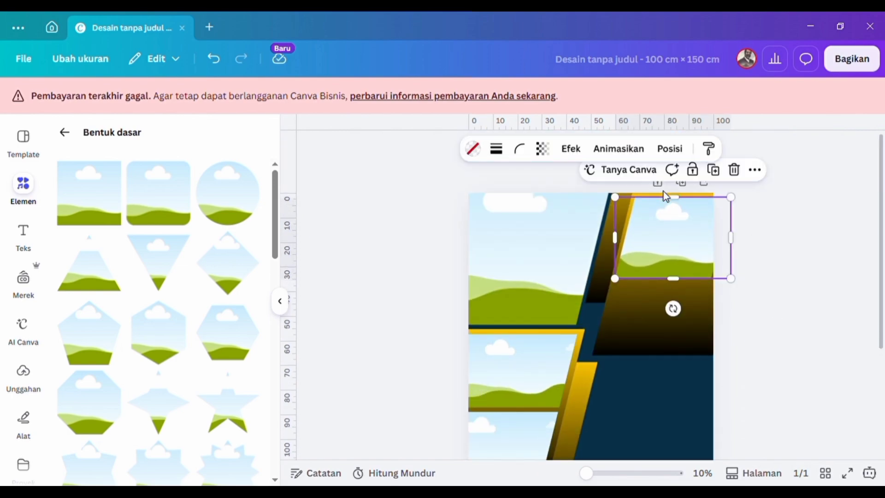
click(706, 193)
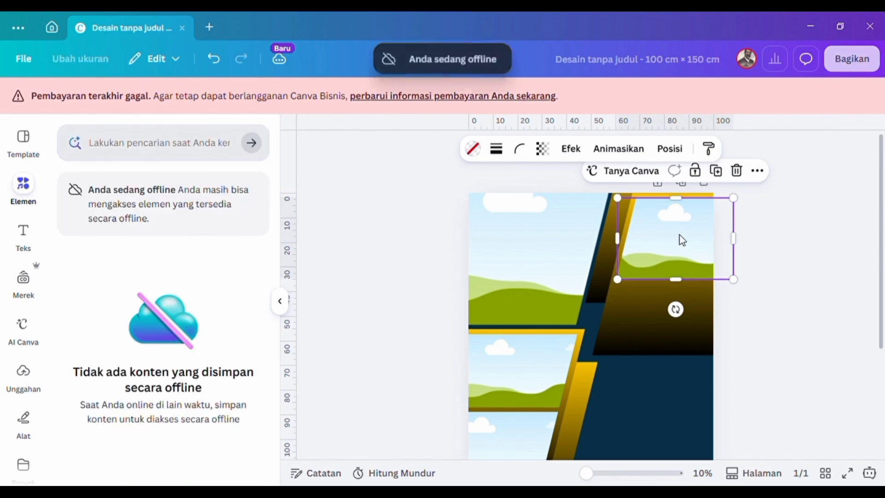
click(659, 324)
click(657, 266)
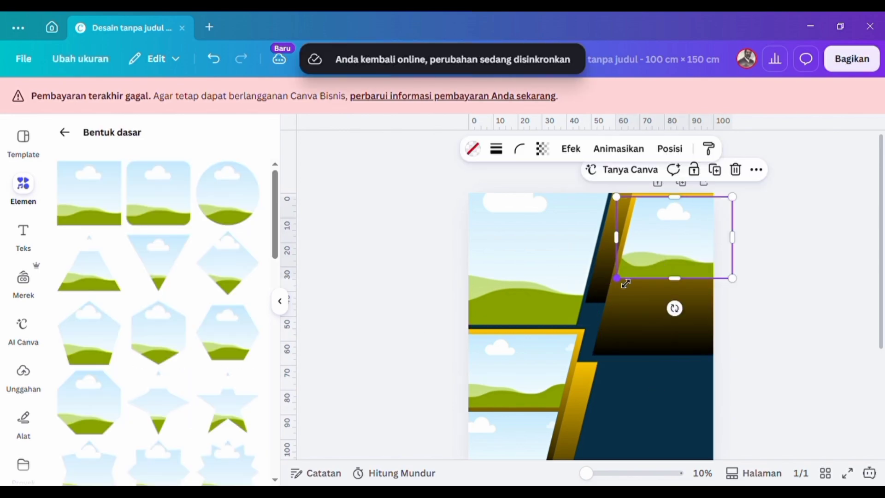
drag(617, 278, 746, 227)
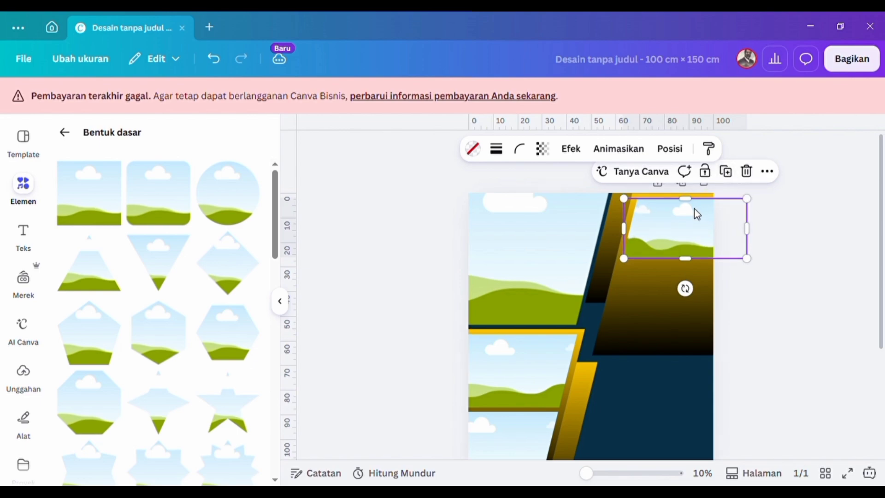
drag(694, 211, 690, 277)
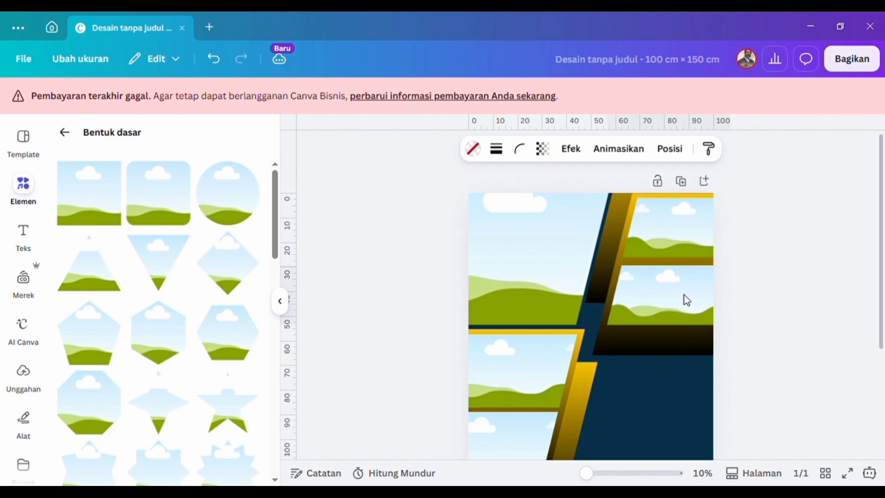
click(684, 297)
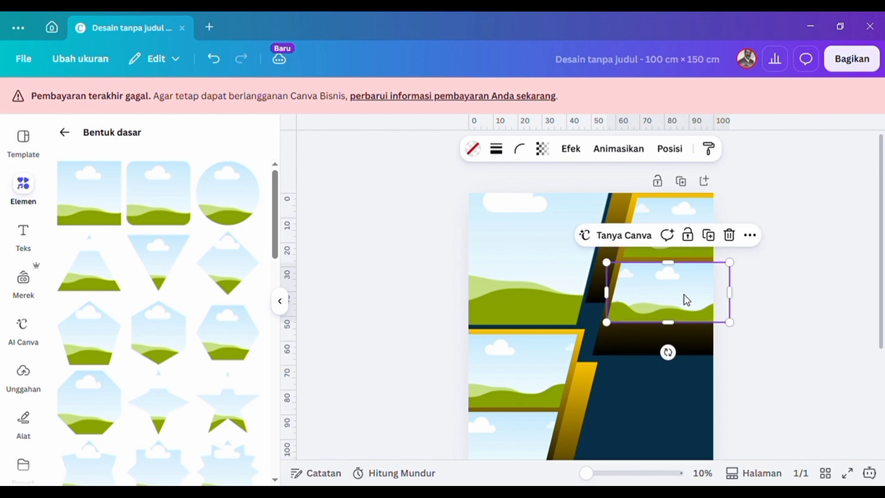
click(818, 318)
scroll(815, 321, down, 3)
scroll(816, 325, up, 1)
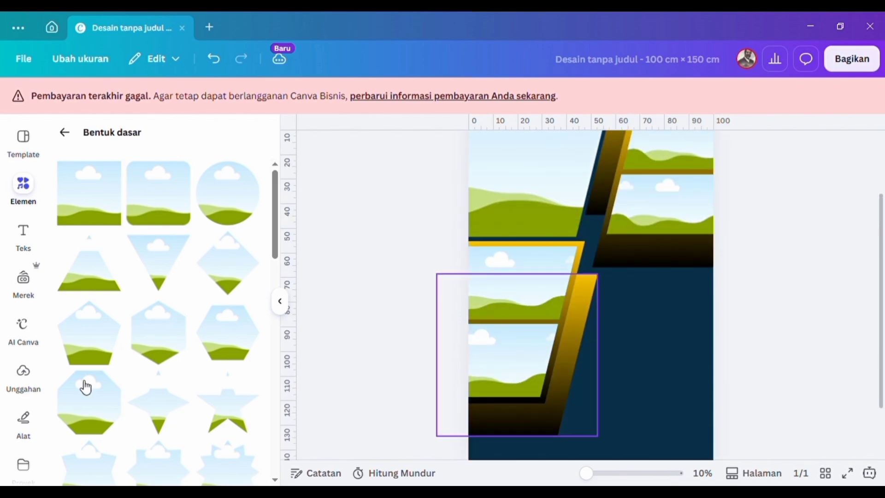
click(67, 135)
scroll(772, 390, up, 2)
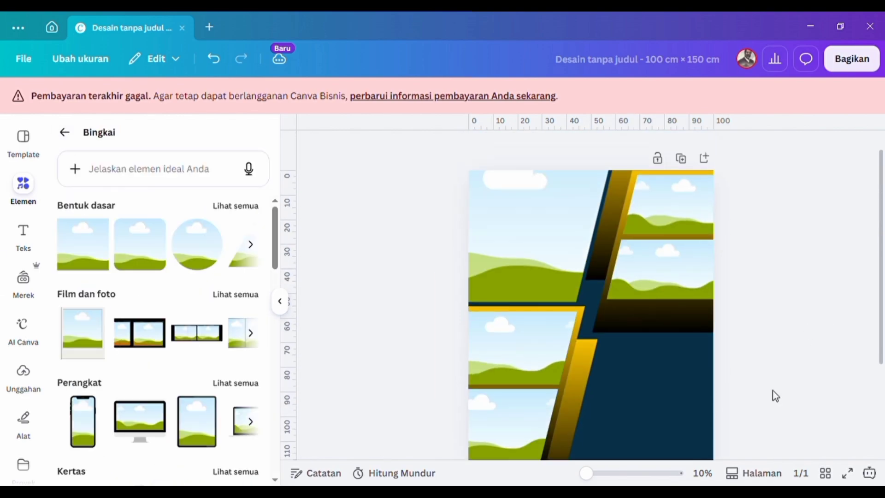
Search photos for 'rumah' and drop the lit modern house photo into the top-left frame.
click(64, 132)
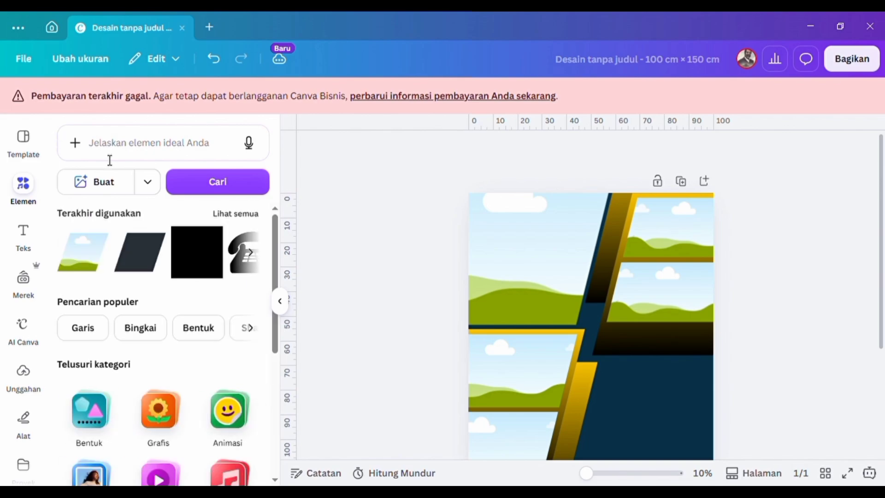
click(151, 152)
text(rum)
click(124, 287)
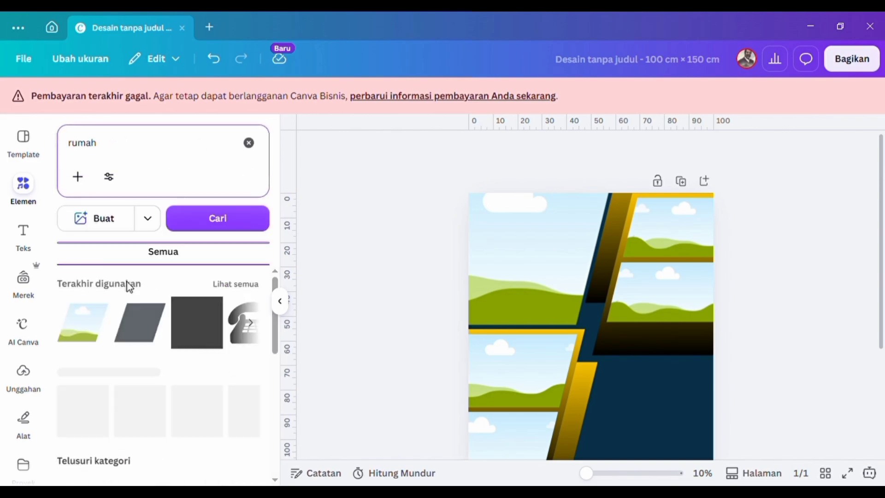
click(152, 256)
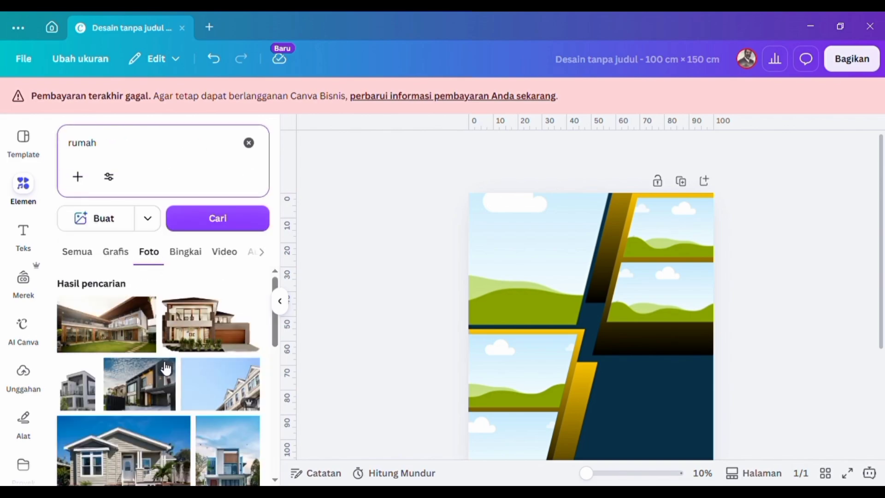
scroll(166, 368, down, 6)
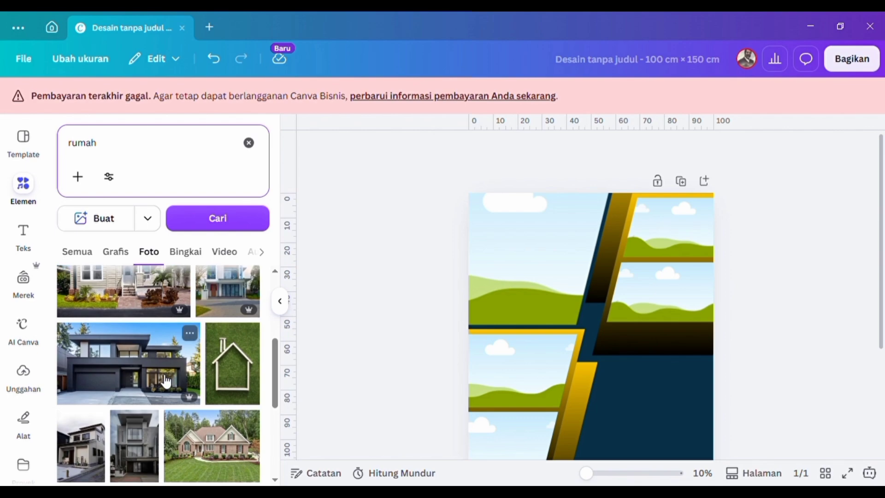
scroll(110, 396, down, 6)
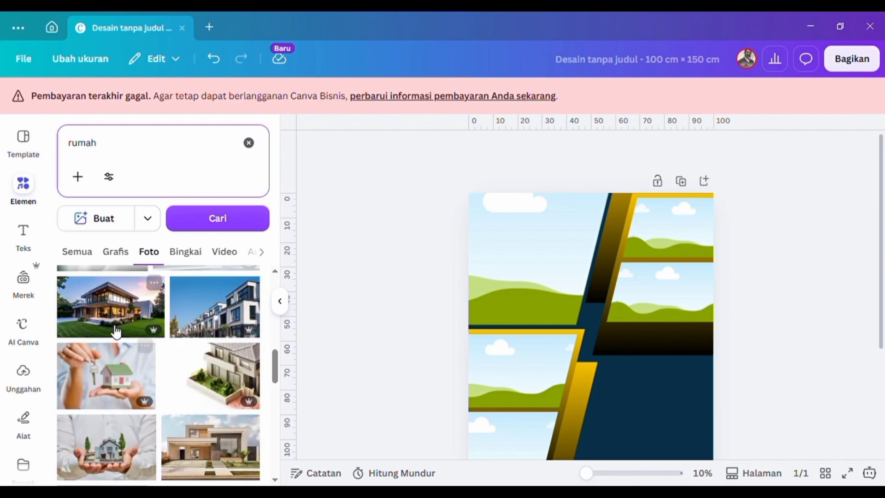
click(110, 307)
drag(595, 376, 592, 267)
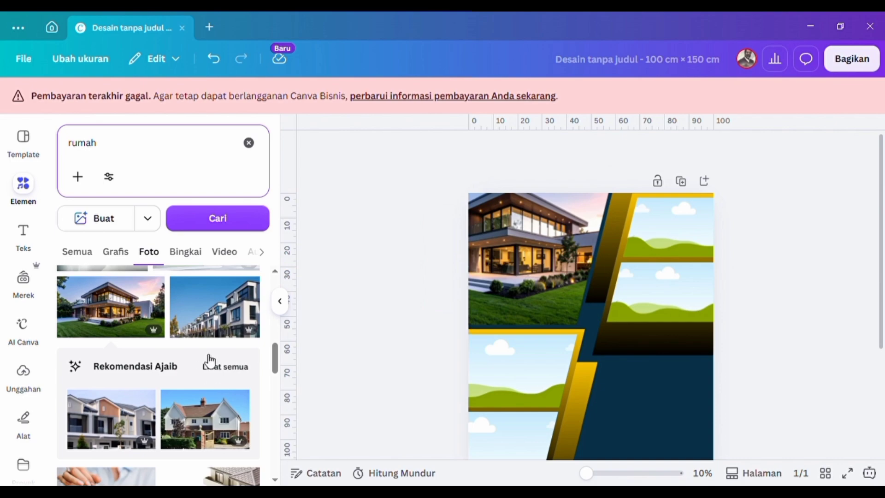
Search 'Kamar tidur' and put the dark bedroom photo in the top-right frame.
click(132, 155)
text(kamar)
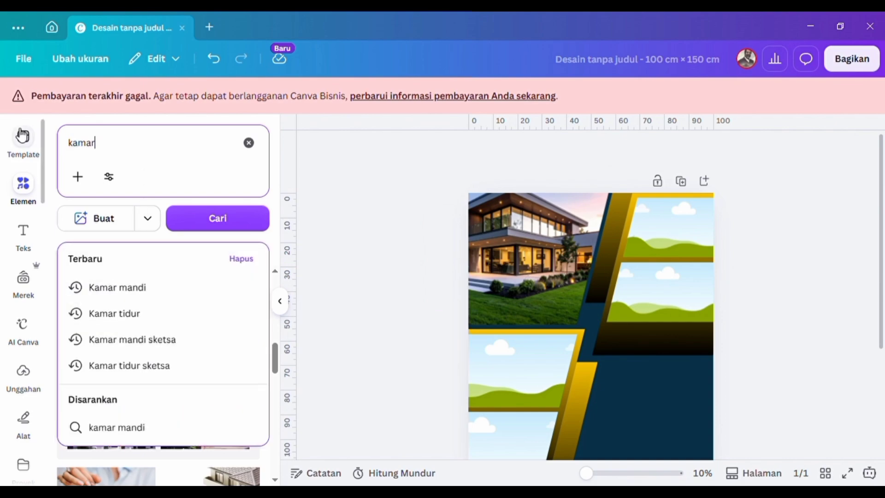
click(120, 313)
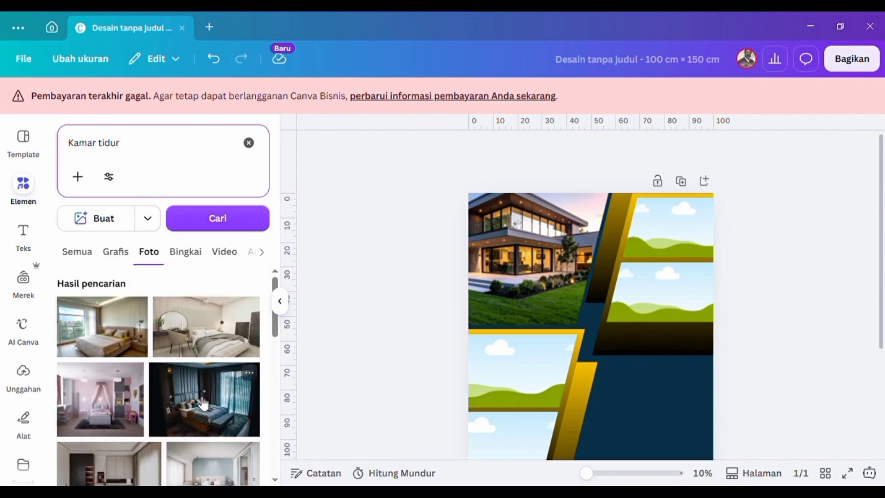
click(203, 404)
drag(634, 442, 696, 248)
Search 'Kamar mandi' and place the bathtub photo in the frame below the bedroom.
double_click(105, 146)
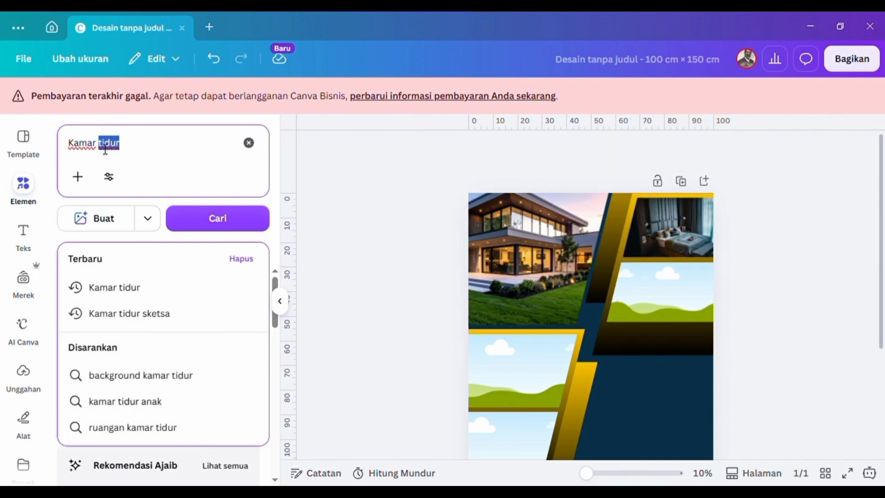
text(mandi)
key(Return)
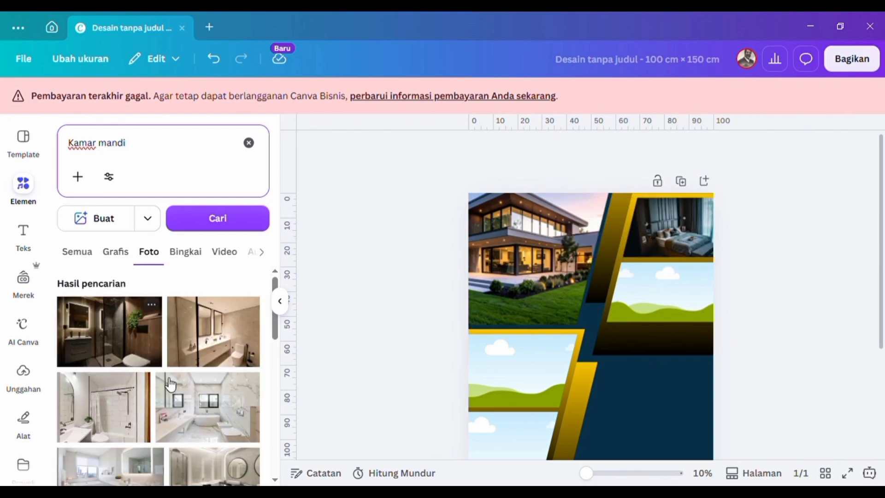
scroll(177, 403, down, 2)
scroll(142, 358, up, 2)
scroll(133, 355, down, 3)
click(212, 347)
drag(588, 375, 678, 302)
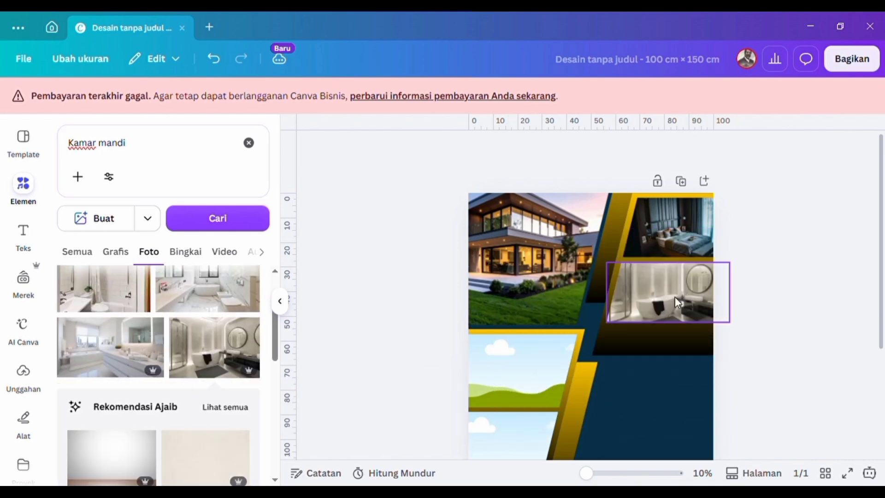
click(681, 237)
Give the bedroom photo a solid border at thickness 20.
click(576, 152)
click(526, 187)
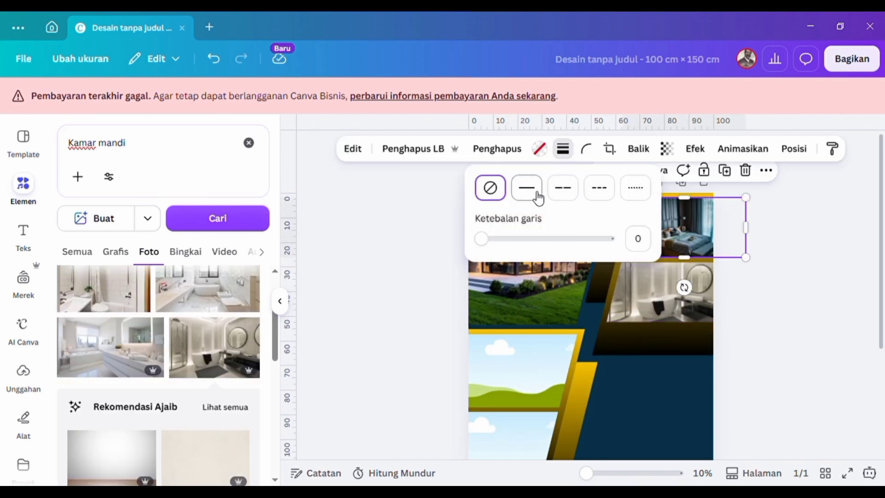
click(687, 314)
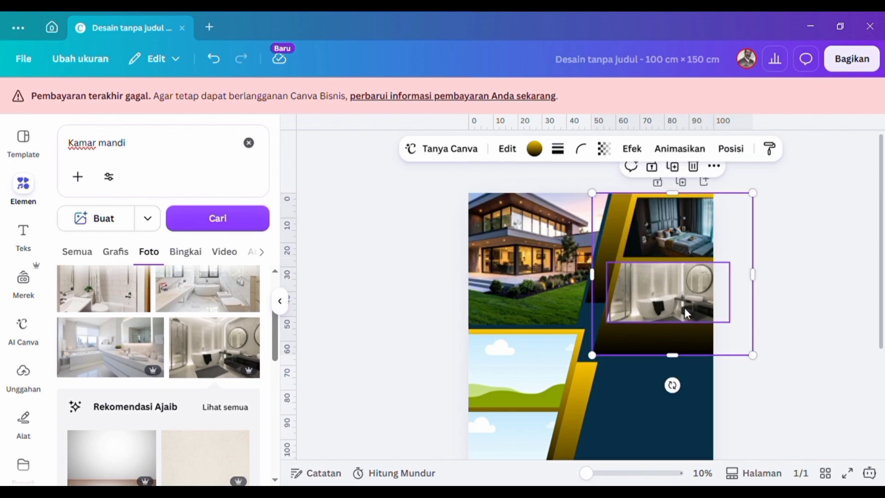
click(655, 231)
click(551, 148)
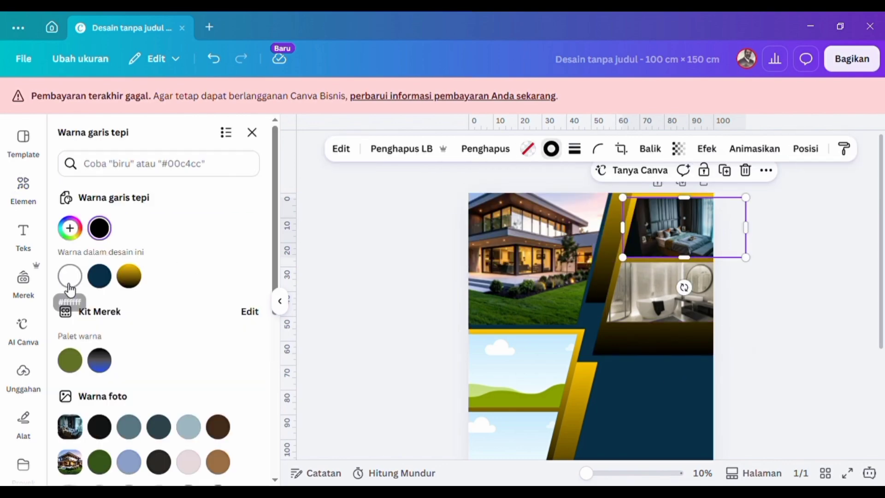
click(575, 149)
key(BackSpace)
key(BackSpace)
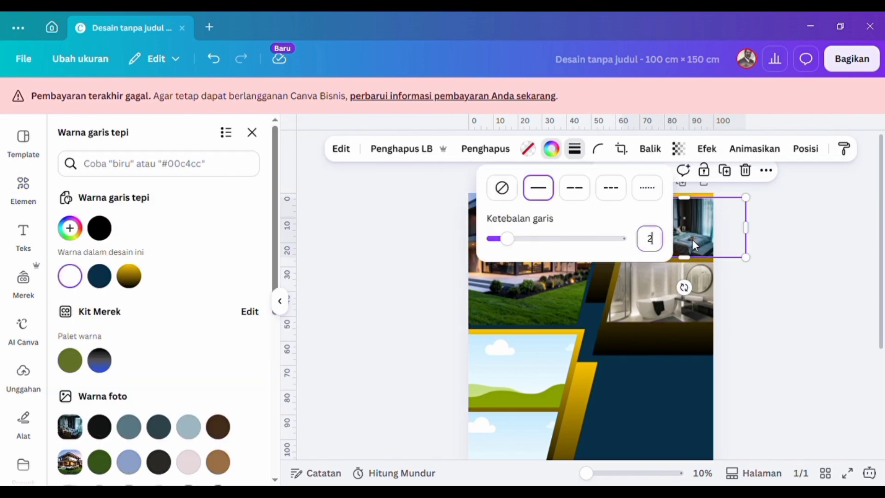
text(20)
click(773, 273)
Give the bathroom photo a solid white border at thickness 20.
click(668, 290)
click(563, 148)
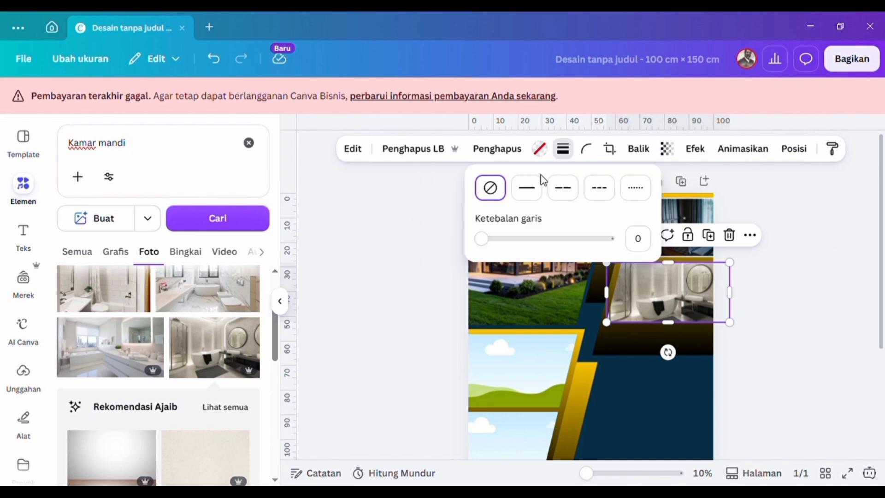
text(20)
key(Return)
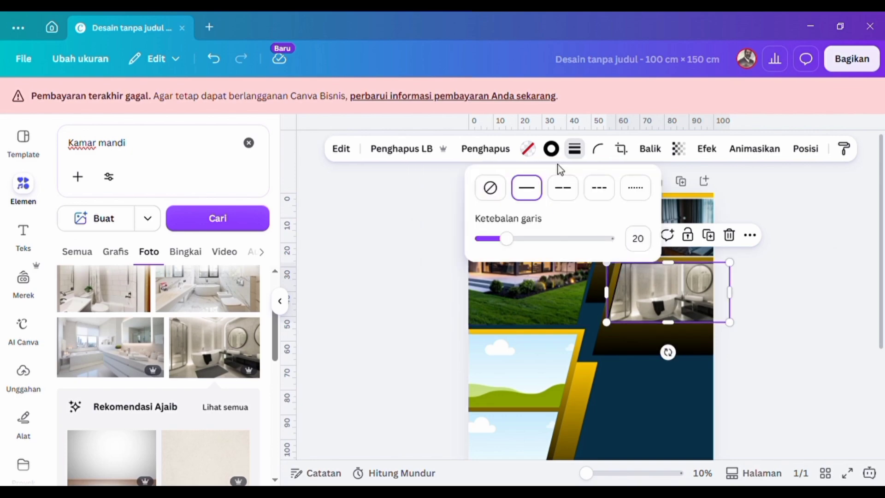
click(528, 148)
click(97, 227)
click(784, 328)
Give the house photo a solid white border at thickness 20.
click(521, 198)
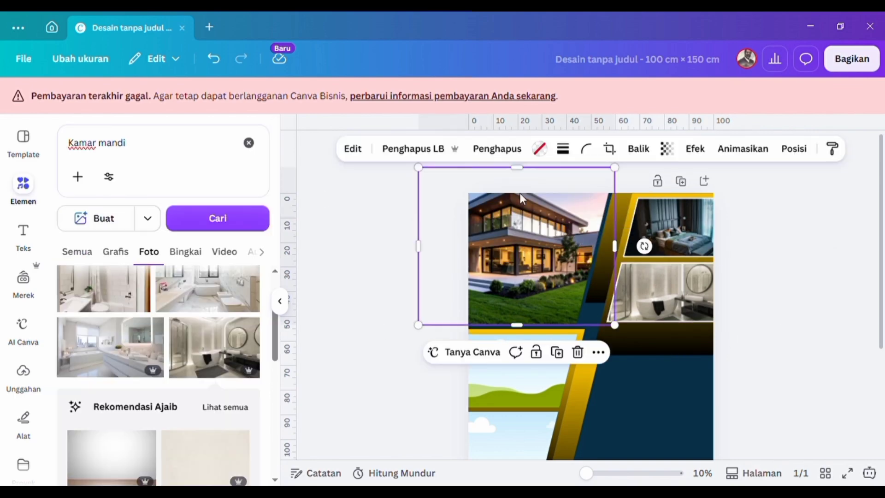
click(563, 149)
click(539, 196)
text(20)
key(Return)
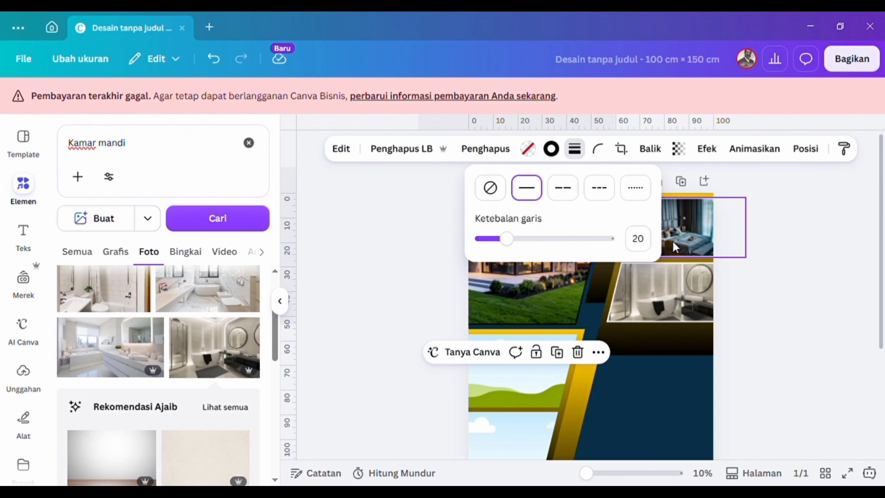
click(551, 149)
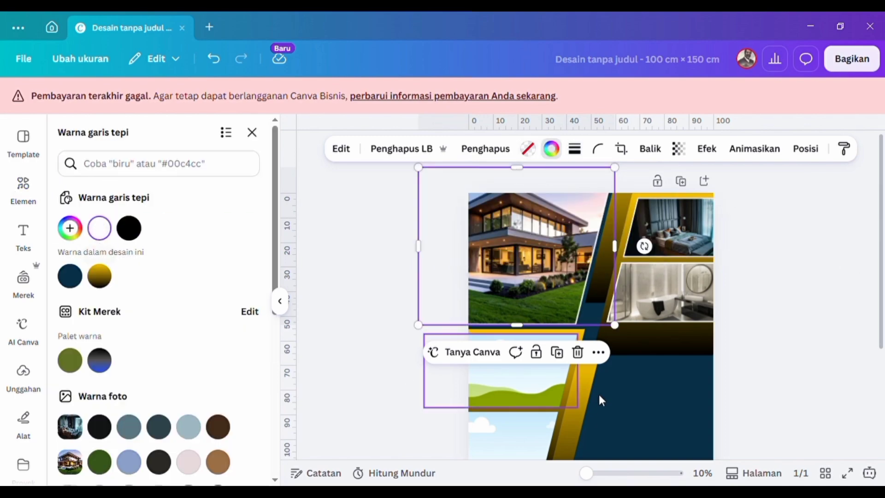
click(818, 347)
scroll(819, 346, down, 3)
scroll(819, 347, up, 2)
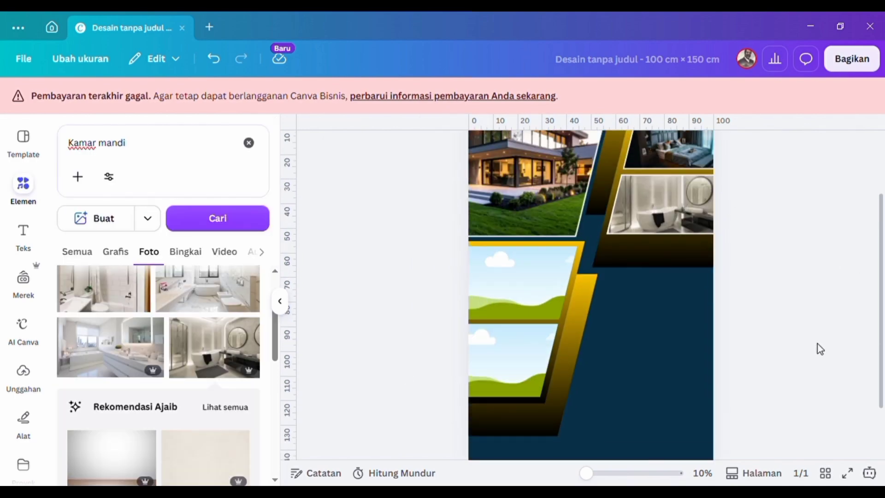
scroll(818, 344, up, 1)
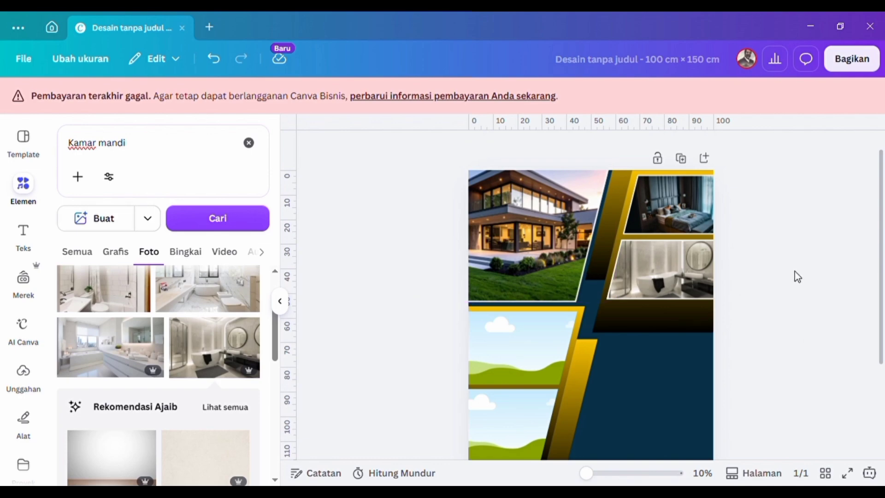
Search 'dapur', place a kitchen photo in the lower-left frame, and give it a white border.
drag(126, 142, 18, 141)
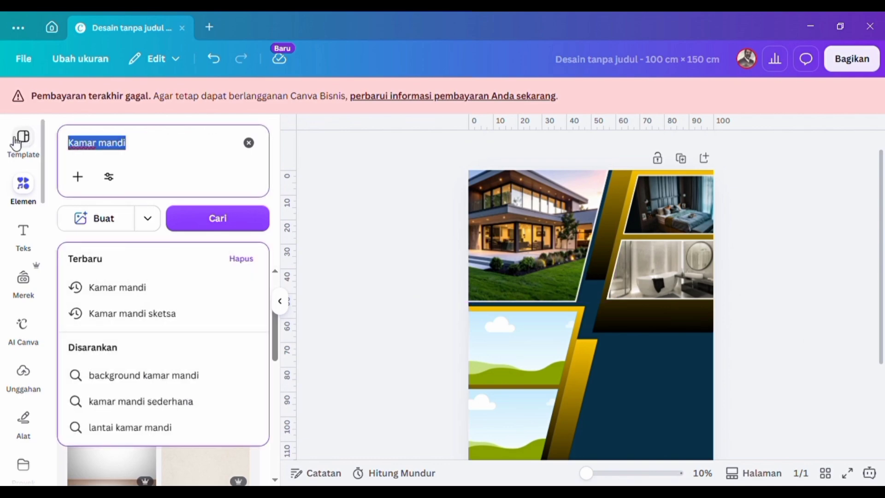
text(dapur)
key(Return)
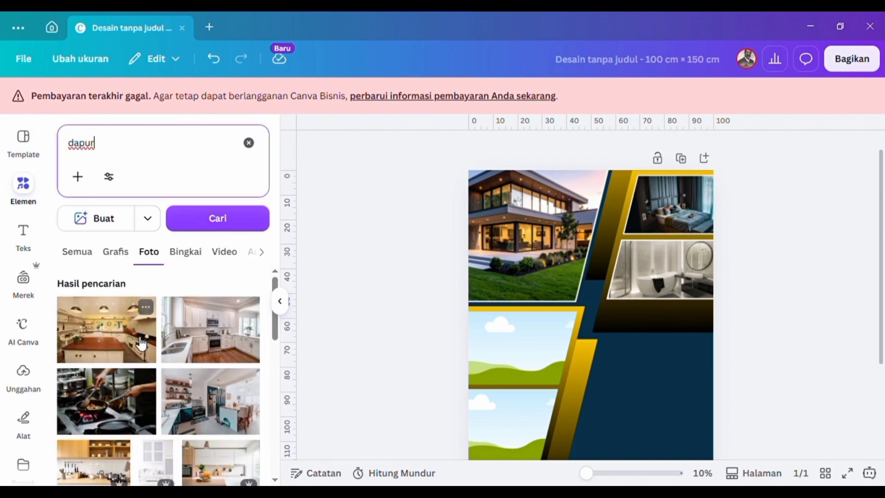
click(140, 344)
drag(593, 355, 507, 350)
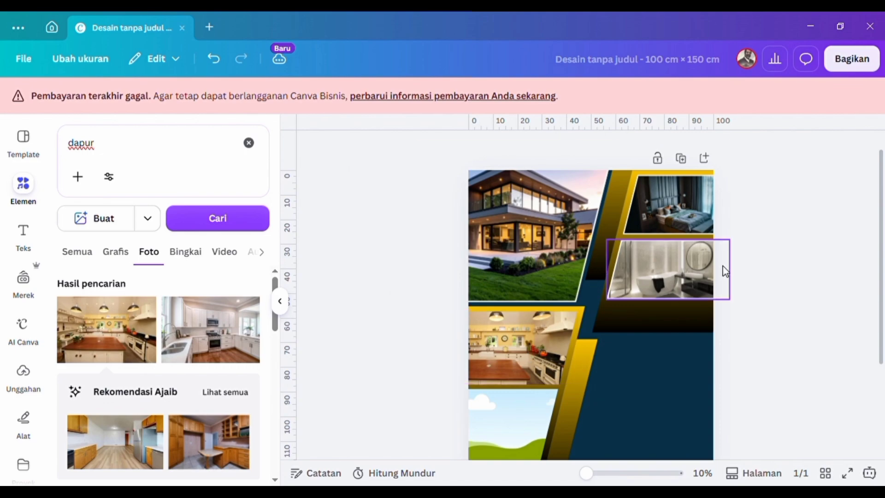
click(573, 148)
click(527, 188)
click(650, 248)
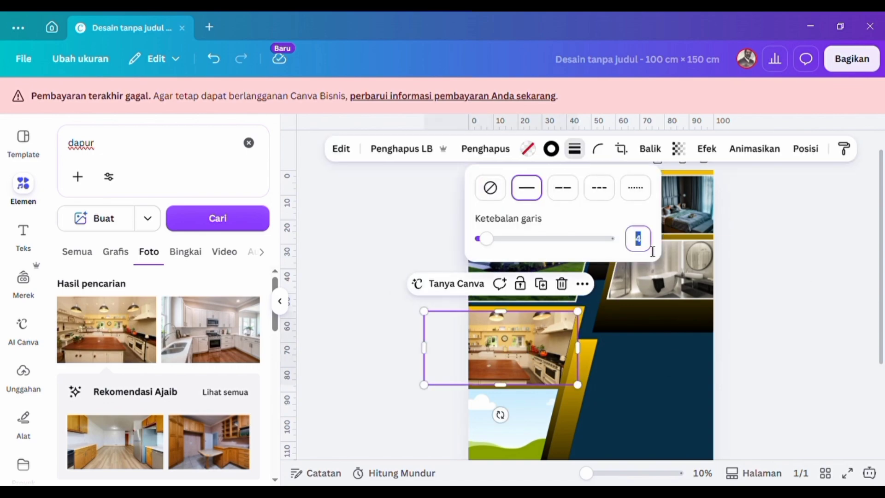
click(551, 148)
click(189, 462)
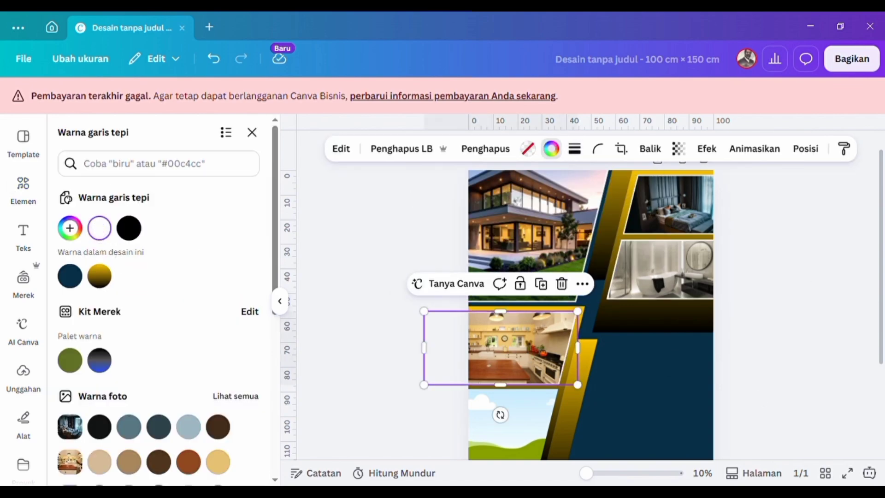
scroll(805, 359, down, 3)
click(804, 359)
Search 'mobil' and drop a white car photo into the bottom frame.
double_click(108, 152)
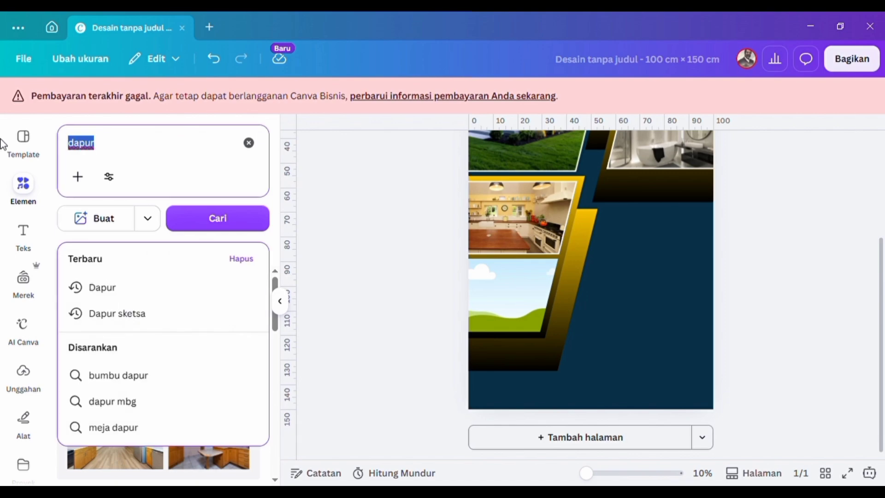
text(kolam)
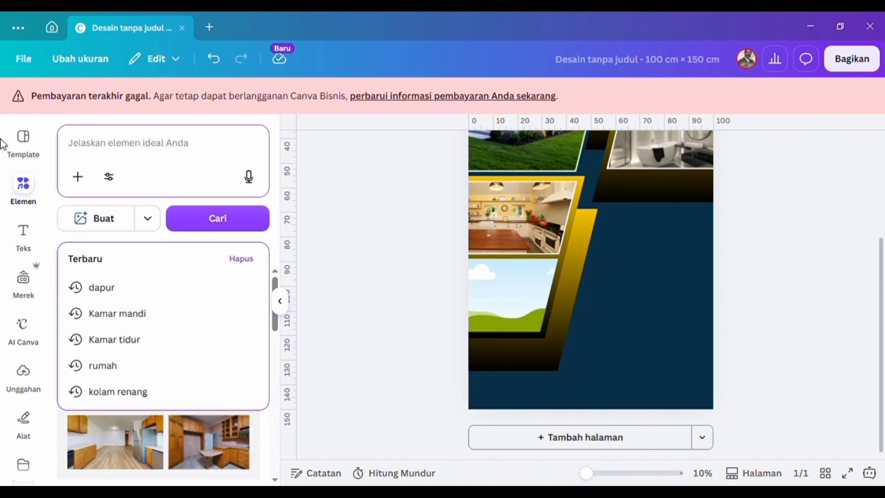
text(garasi)
key(Return)
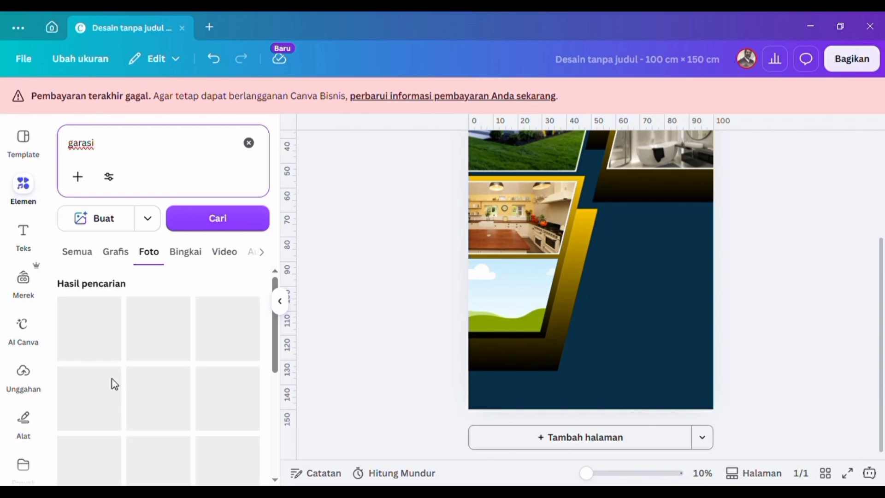
scroll(157, 381, down, 1)
scroll(188, 389, down, 5)
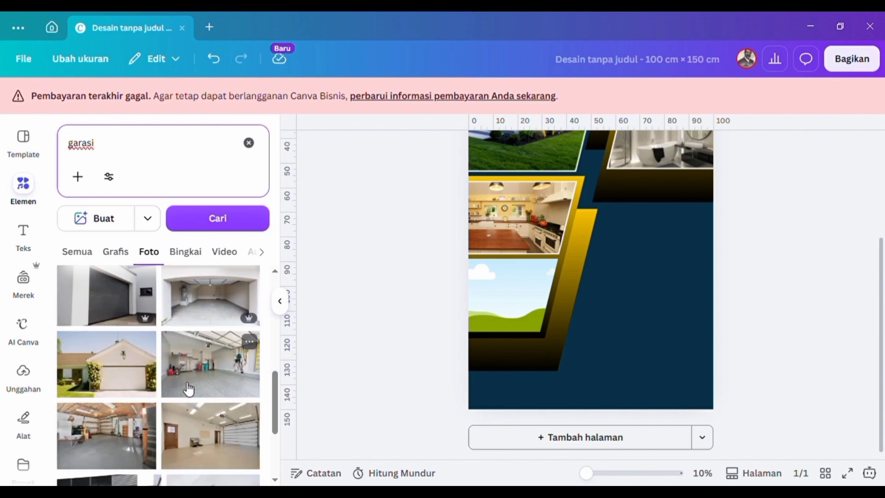
key(ctrl+a)
text(mon)
key(BackSpace)
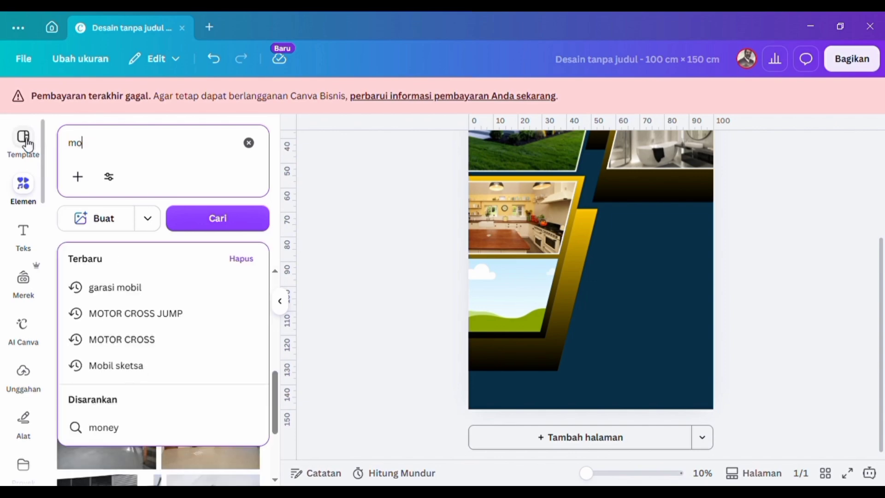
text(bil)
key(Return)
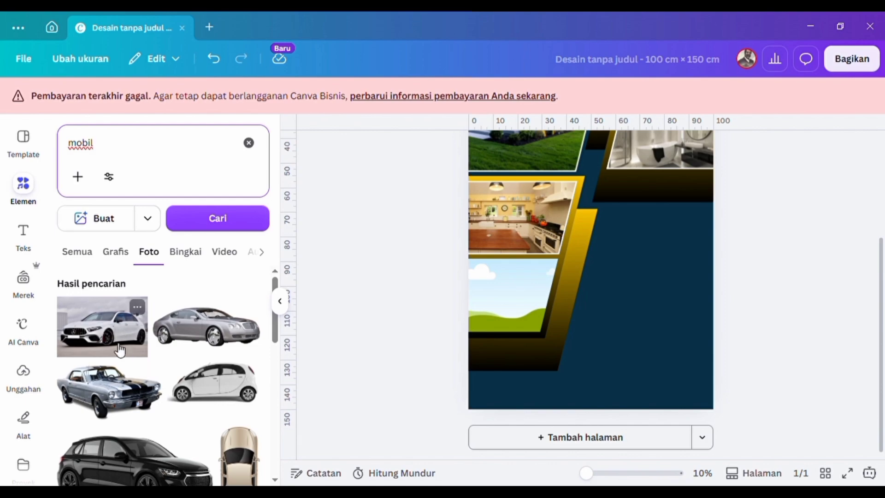
click(120, 351)
drag(594, 244, 538, 302)
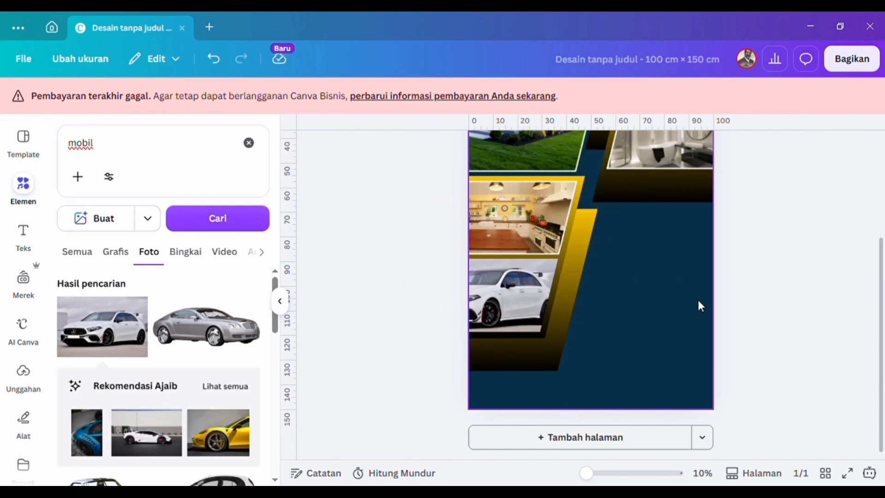
scroll(815, 292, up, 2)
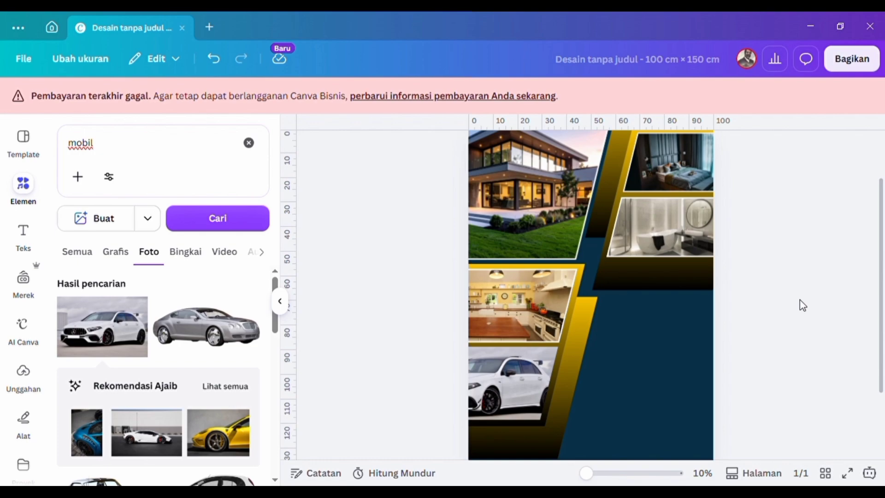
scroll(800, 300, up, 1)
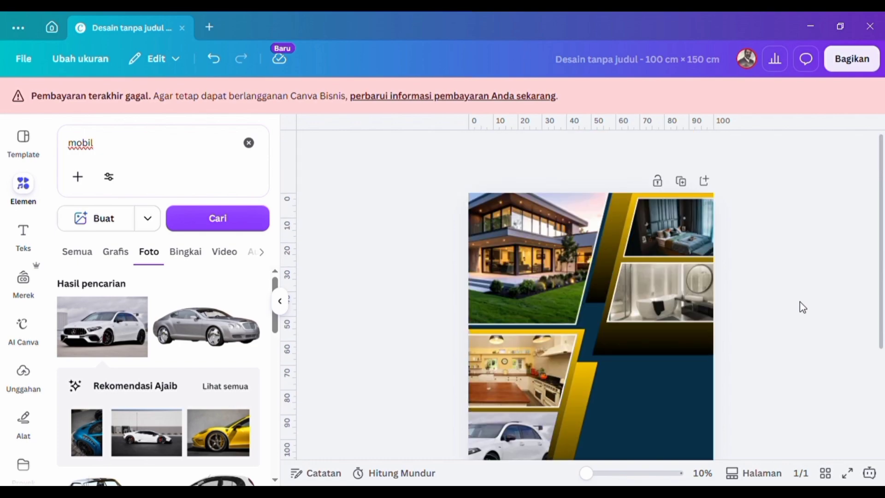
Add a square and stretch it into a thin bar across the page's top edge.
click(248, 143)
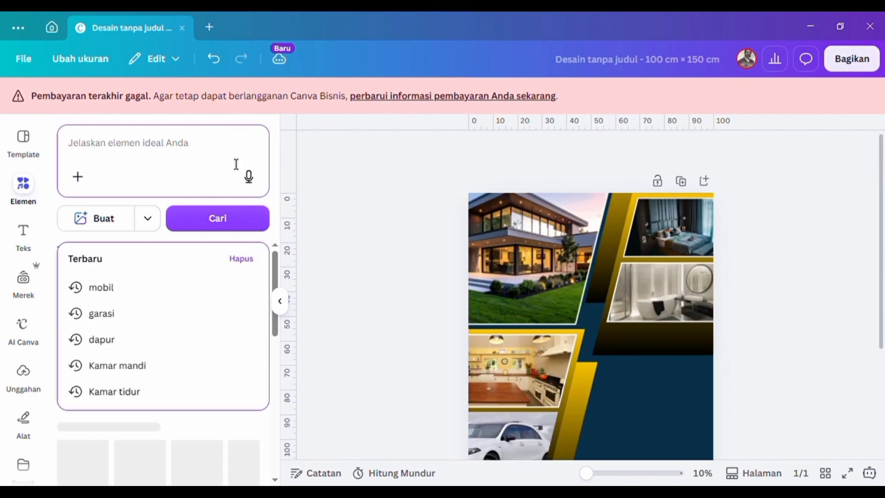
click(90, 347)
click(75, 307)
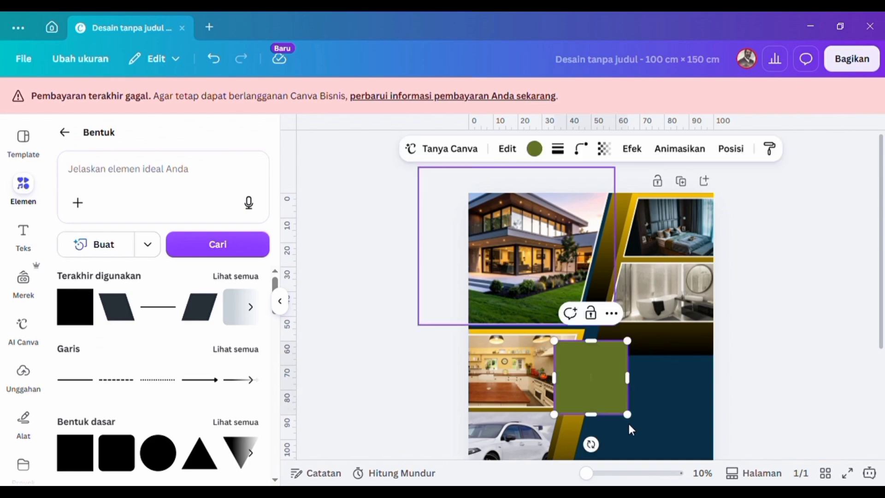
drag(591, 421, 753, 362)
drag(668, 394, 567, 256)
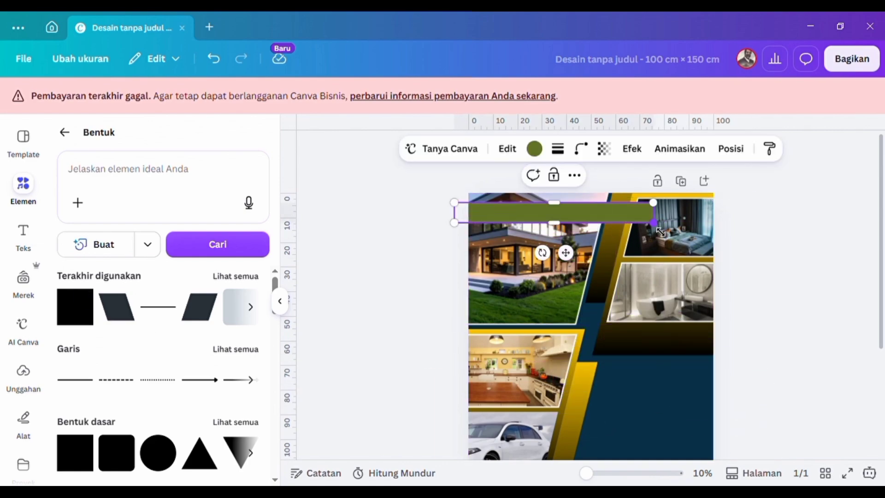
drag(655, 223, 736, 233)
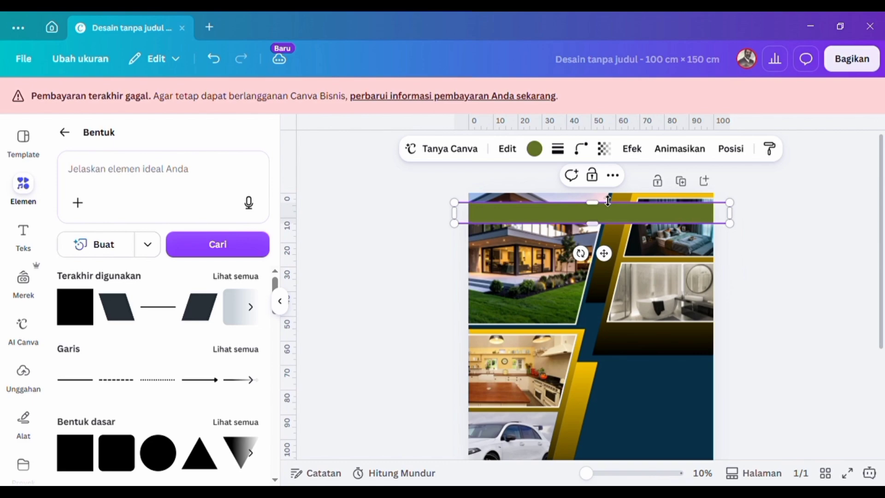
Colour the bar navy and set its transparency to 77.
click(535, 149)
click(159, 227)
click(604, 148)
drag(638, 202, 621, 212)
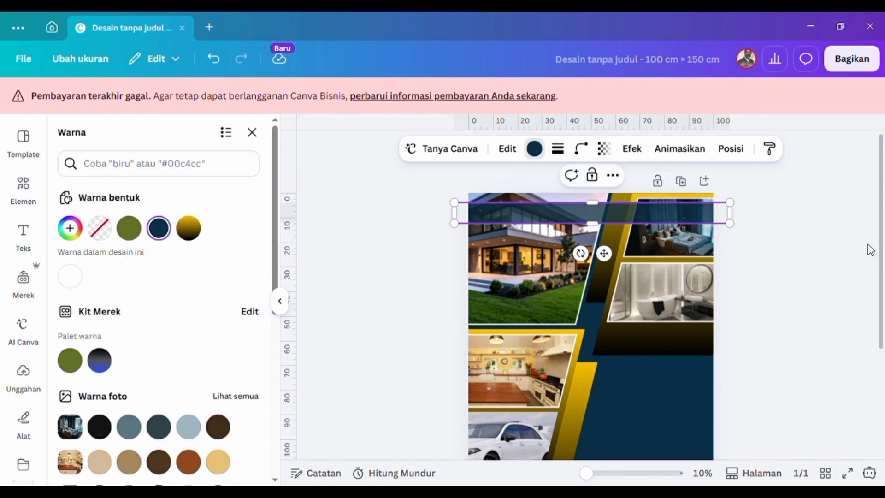
key(Escape)
click(841, 190)
click(616, 221)
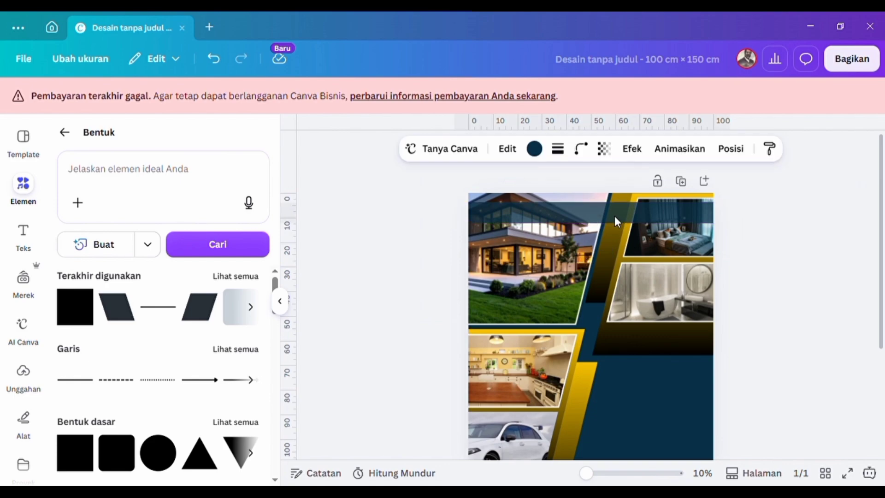
click(784, 211)
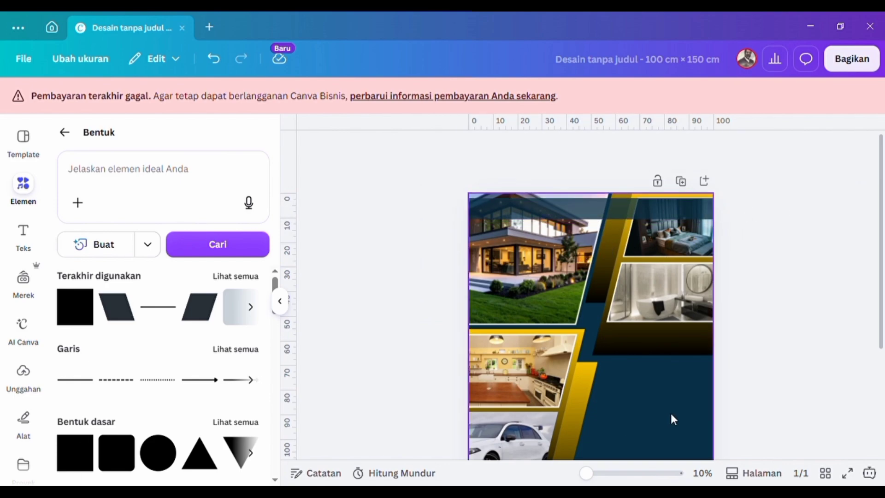
Add a heading reading 'Rumah Sewa' in The Seasons font.
click(24, 233)
click(119, 341)
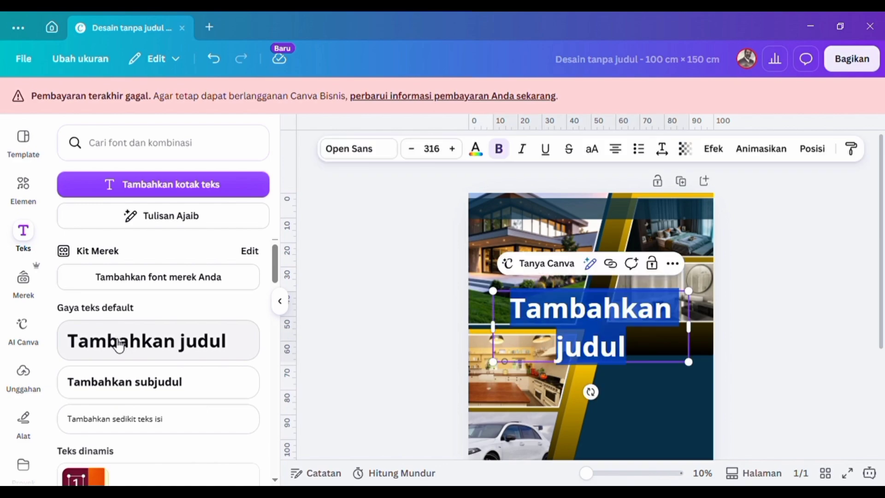
text(Rumah)
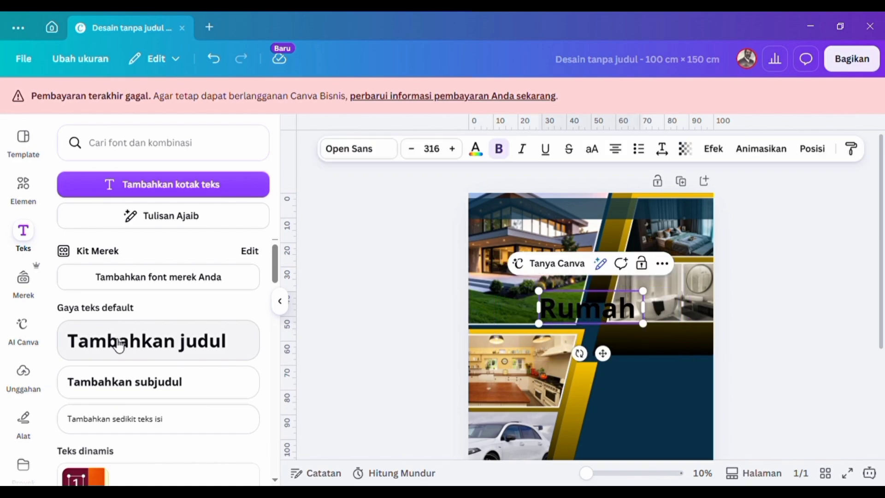
text( Sewa)
click(364, 149)
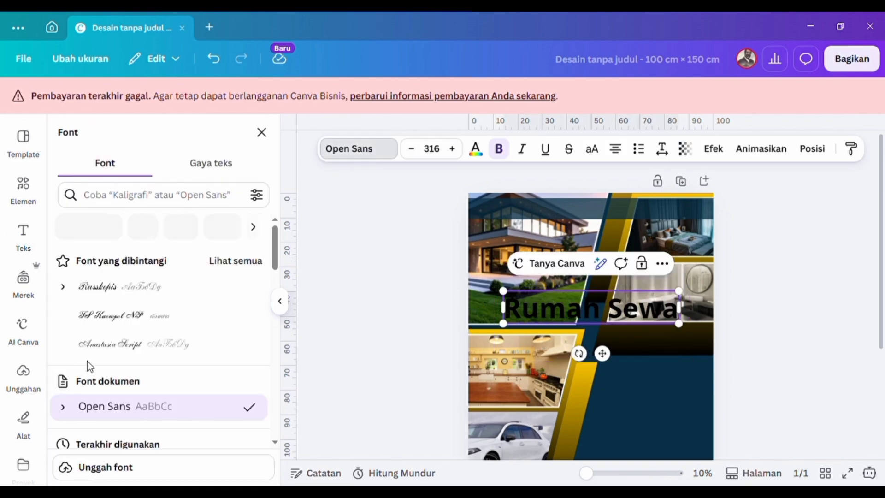
scroll(102, 365, down, 5)
scroll(102, 369, down, 10)
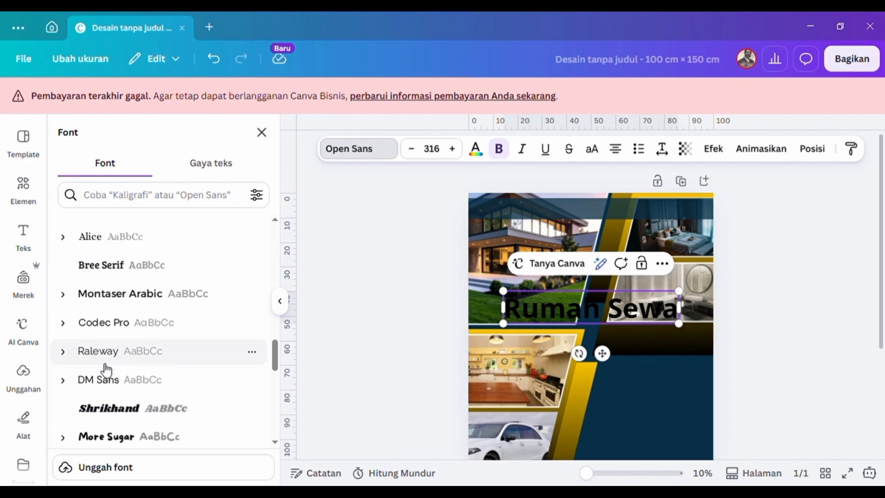
scroll(118, 426, down, 3)
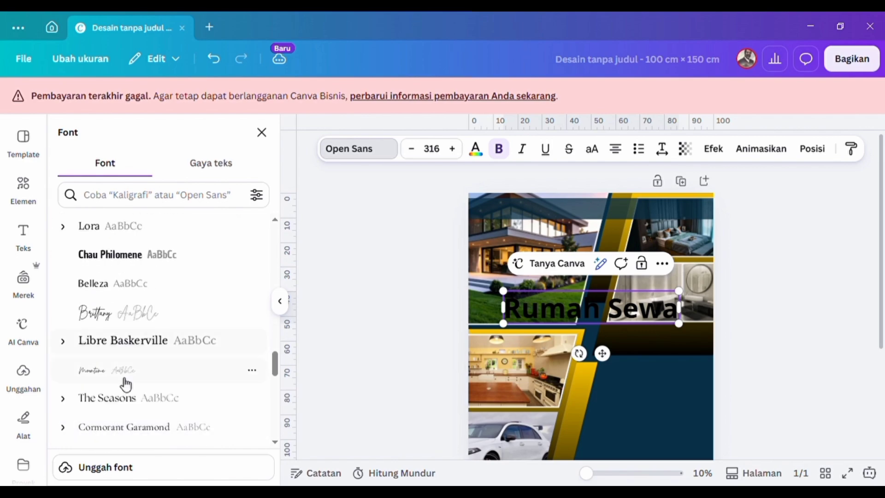
click(127, 397)
Give the title a lavender drop shadow.
click(713, 148)
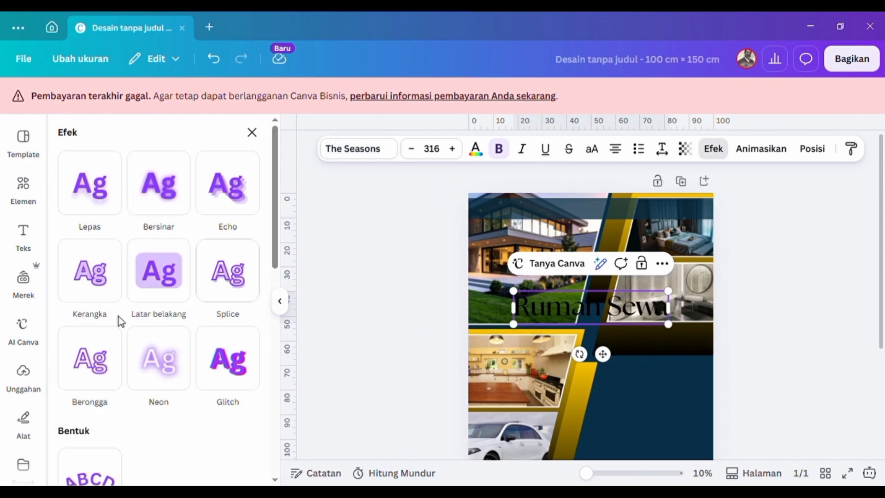
click(112, 192)
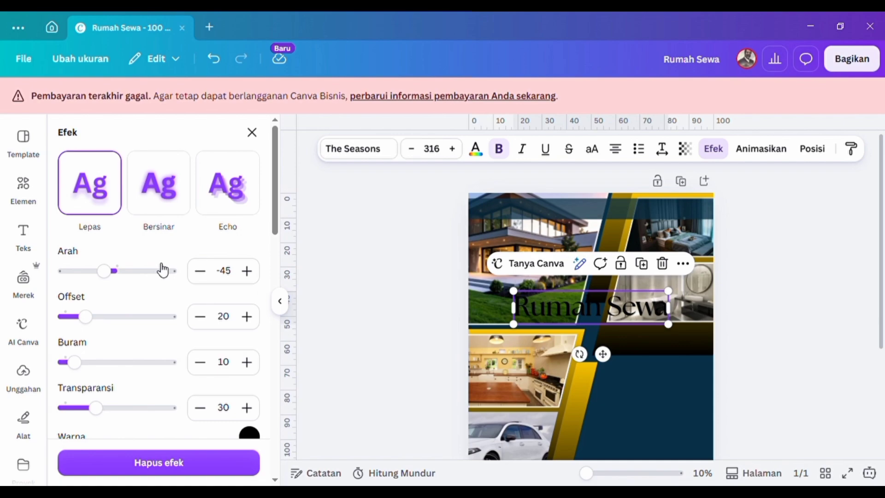
click(252, 438)
click(95, 291)
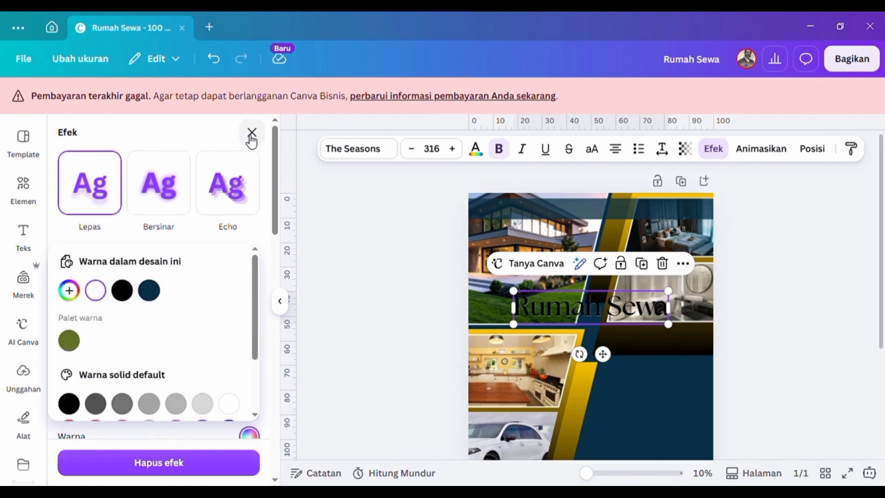
click(98, 197)
click(98, 197)
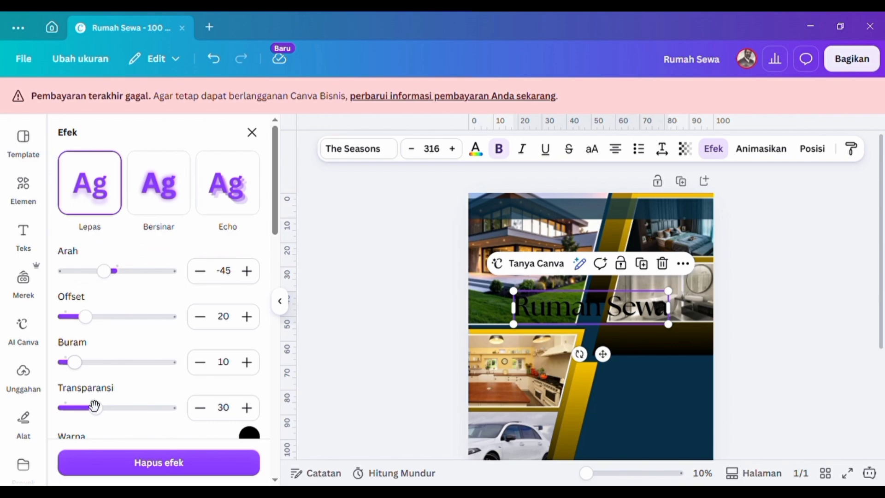
click(252, 436)
click(96, 291)
click(253, 132)
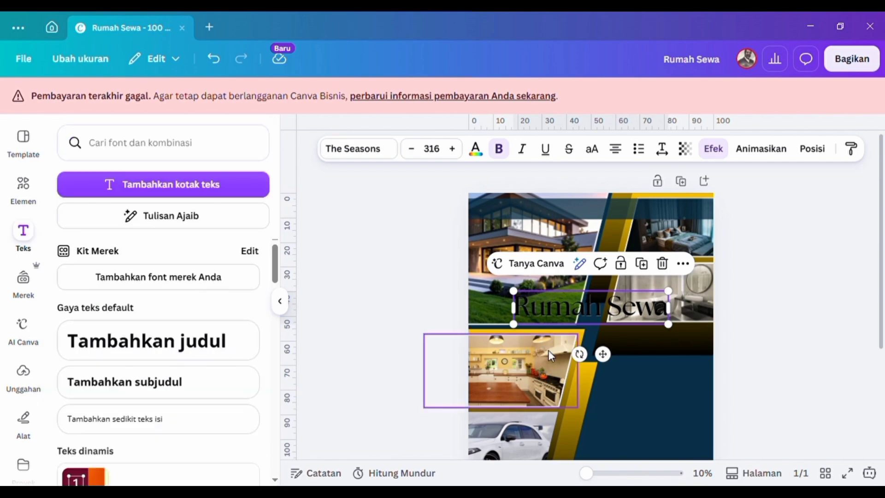
Move the title to the poster top, shrink it to size 257, and make it bold and white.
drag(603, 354, 603, 256)
drag(514, 193, 543, 199)
drag(617, 255, 597, 253)
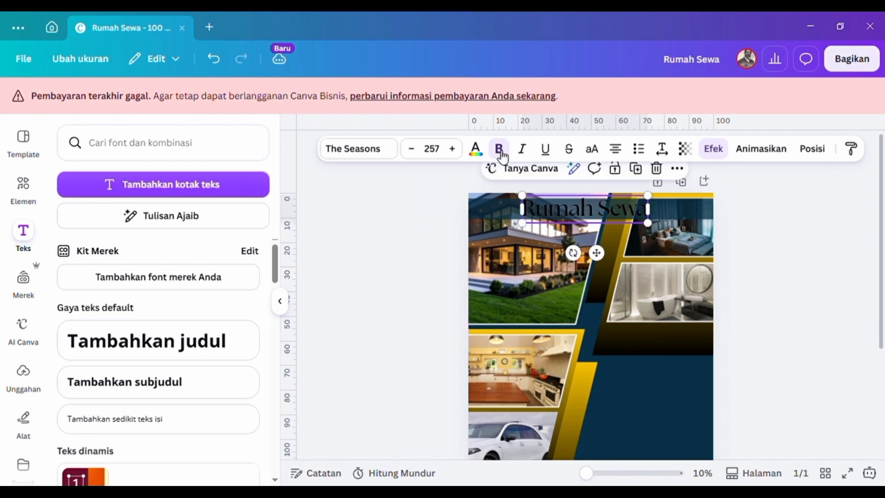
click(501, 152)
click(475, 149)
Increase the title shadow's offset, blur and transparency.
click(715, 156)
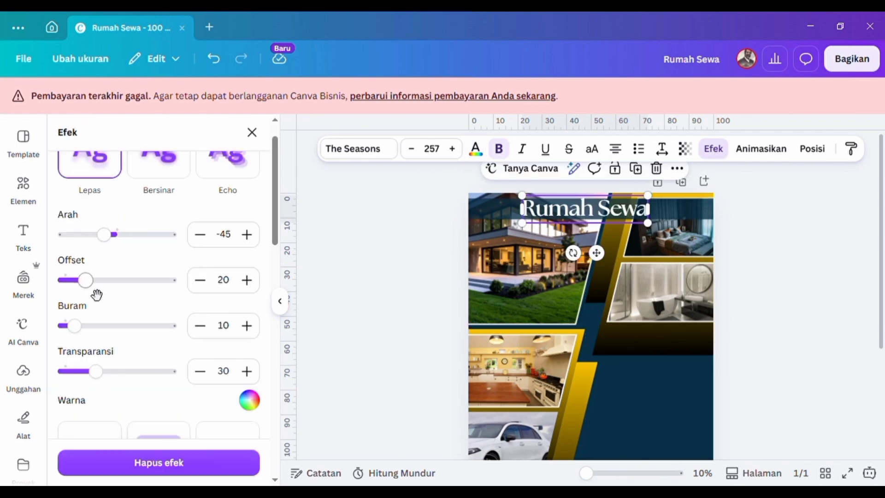
drag(95, 292, 124, 291)
drag(92, 324, 142, 337)
drag(101, 383, 127, 383)
click(781, 297)
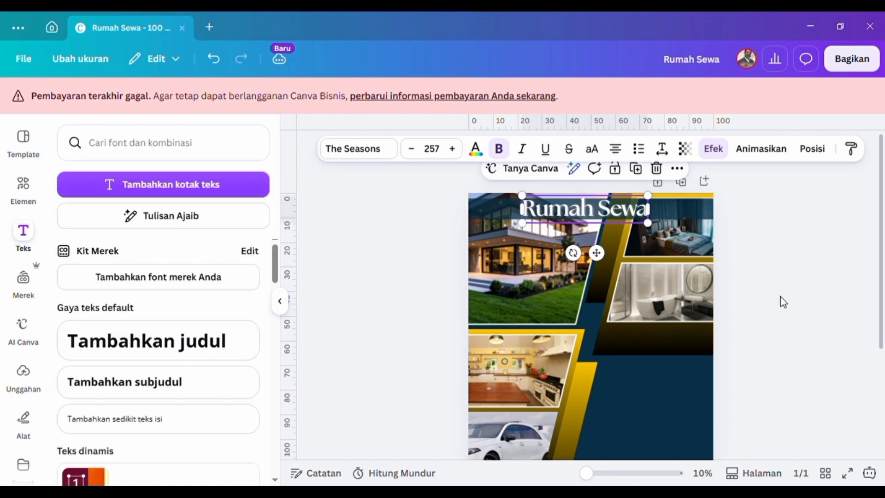
Shrink the title to size 246 and align it to the poster's left edge.
click(571, 212)
drag(527, 197, 487, 208)
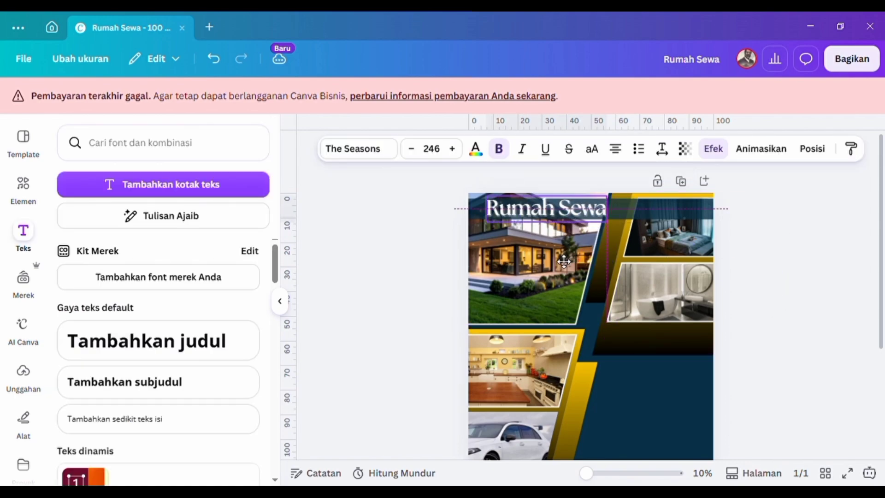
click(777, 259)
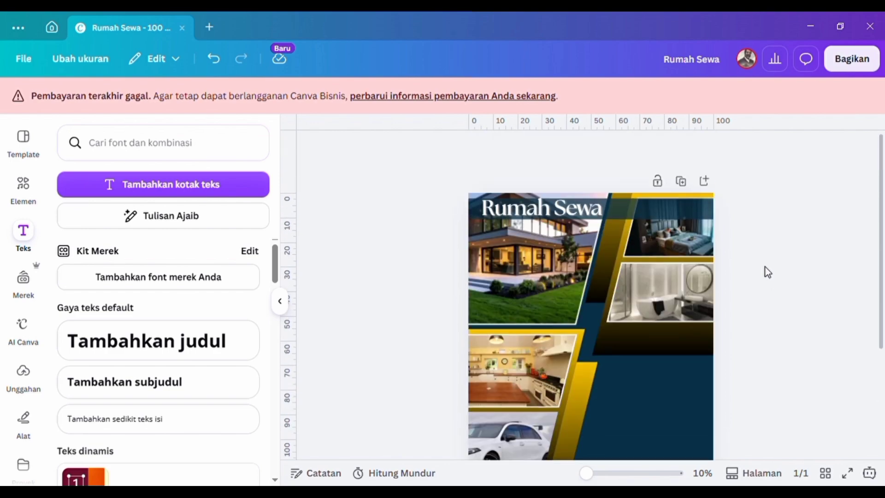
click(564, 216)
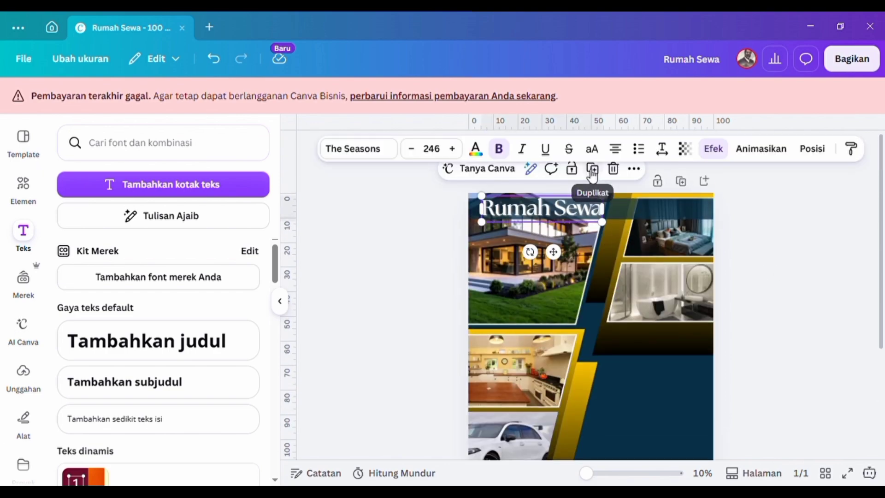
Duplicate the title as '18jt /' and place it on the dark band at right.
click(593, 169)
drag(562, 276, 670, 383)
double_click(649, 341)
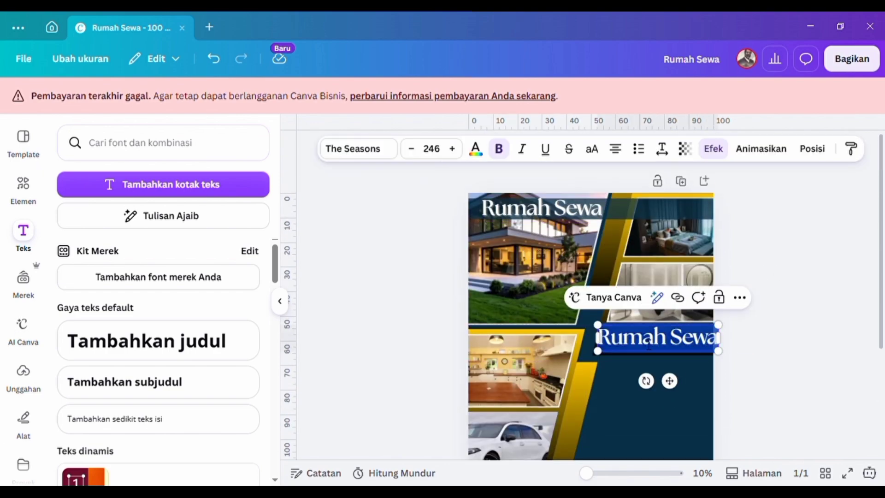
text(18jt)
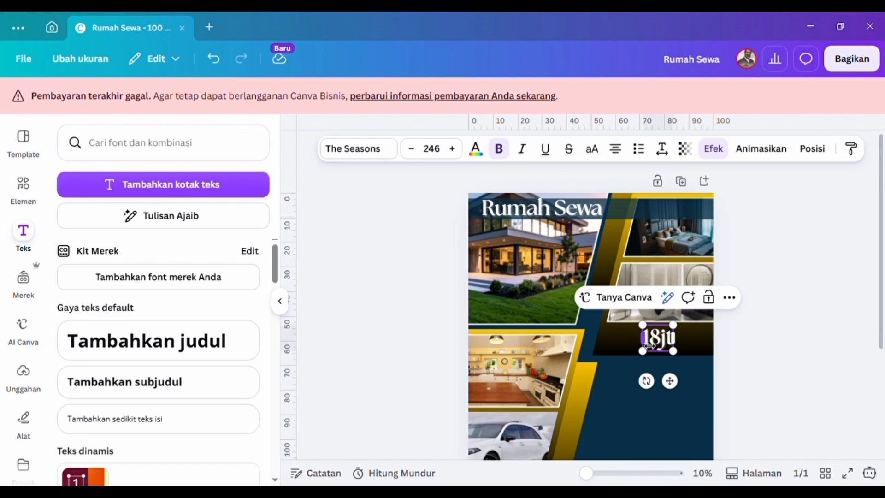
text( /)
click(855, 289)
click(654, 339)
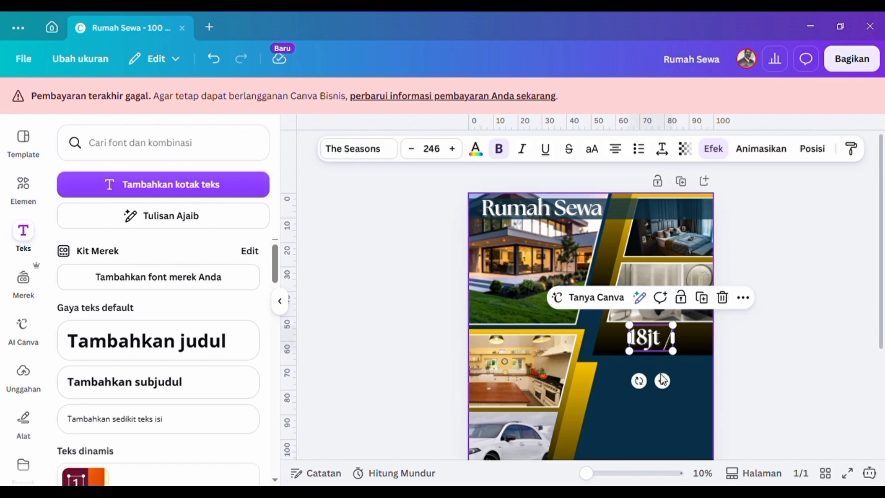
drag(669, 381, 690, 389)
Rewrite a copy as 'Tahun' at size 140 and place it right after '18jt /'.
double_click(687, 342)
text(Tahun)
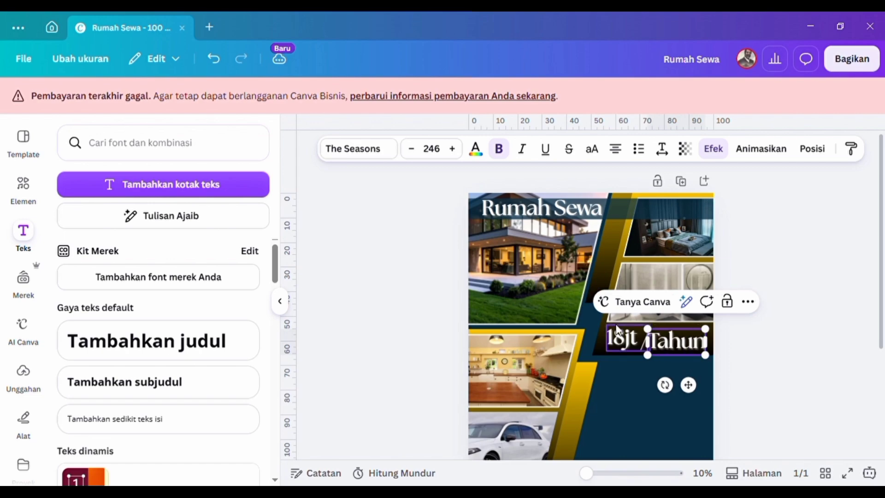
drag(648, 328, 673, 341)
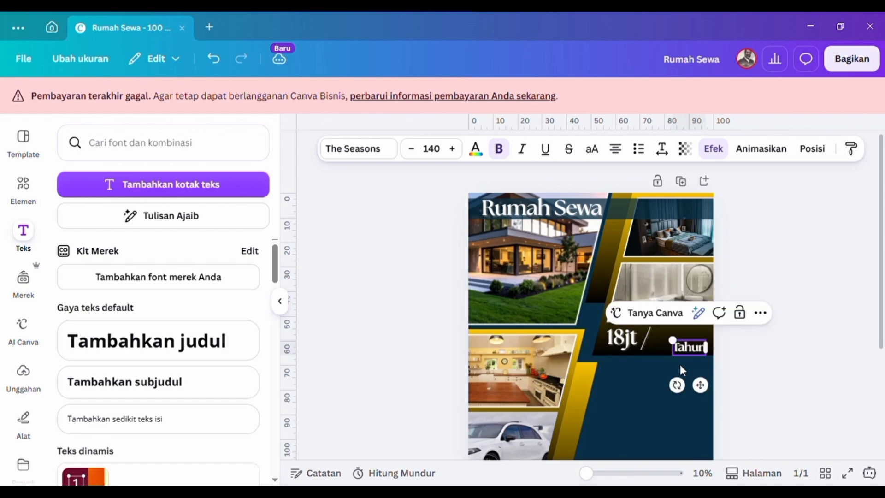
drag(701, 386, 691, 382)
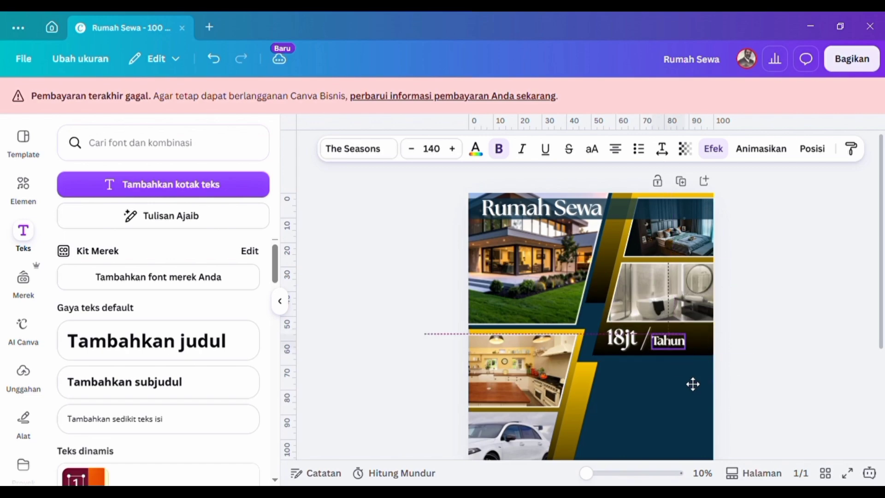
click(759, 368)
Add the bed icon from recently used elements, shrink it and place it below the price.
scroll(757, 361, down, 3)
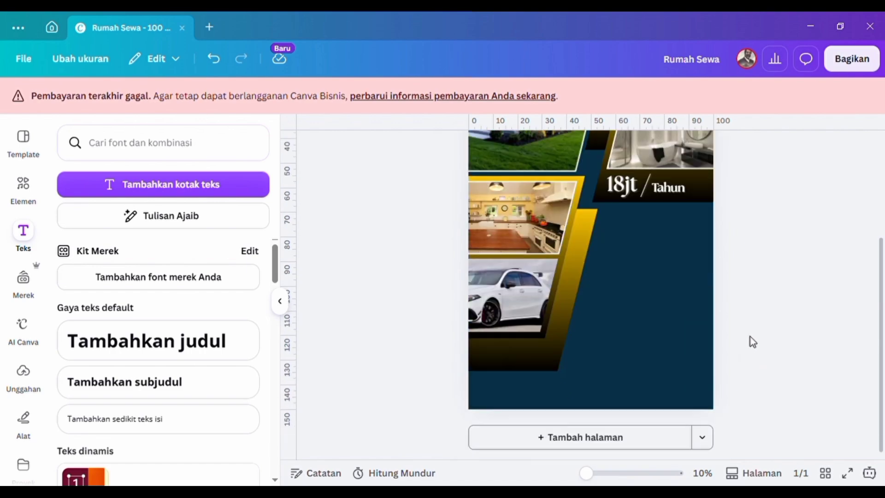
scroll(751, 340, up, 2)
click(24, 203)
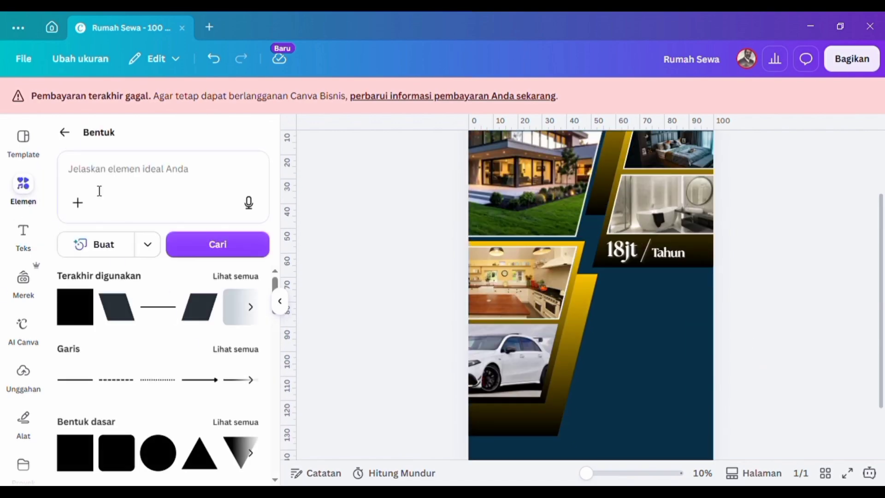
click(63, 138)
scroll(139, 299, down, 3)
scroll(166, 269, up, 5)
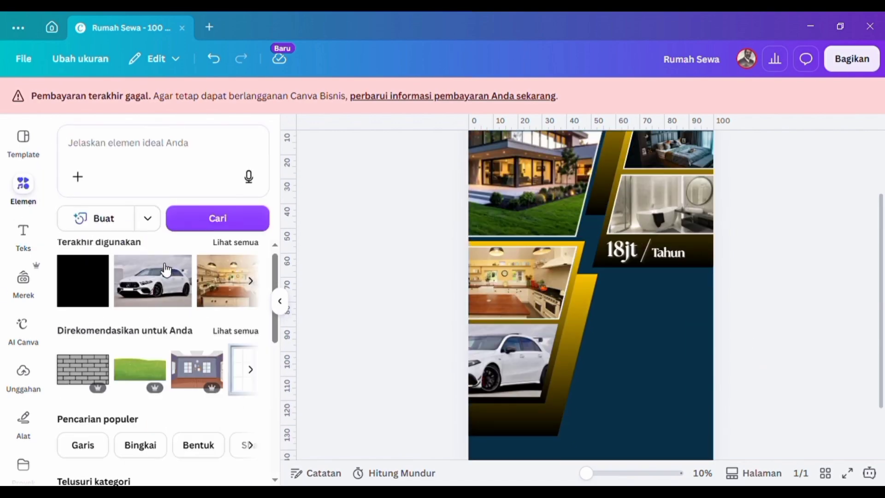
click(237, 243)
scroll(121, 348, down, 3)
scroll(121, 348, down, 2)
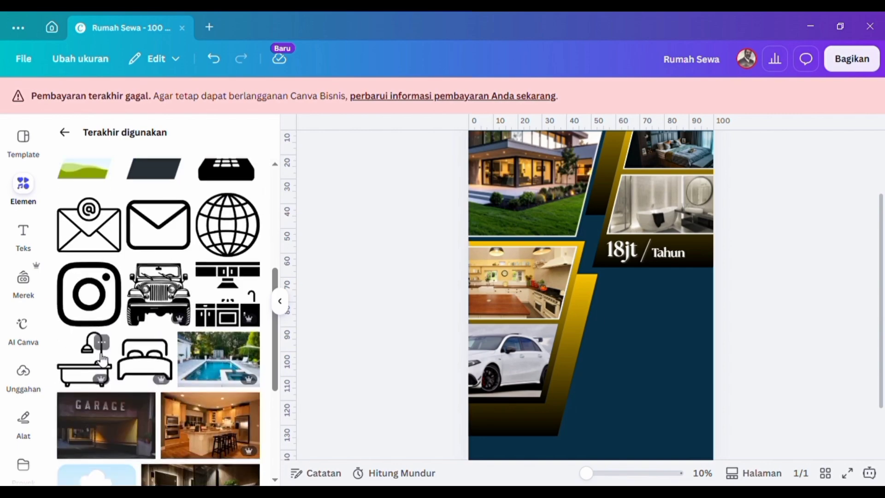
click(172, 355)
click(465, 148)
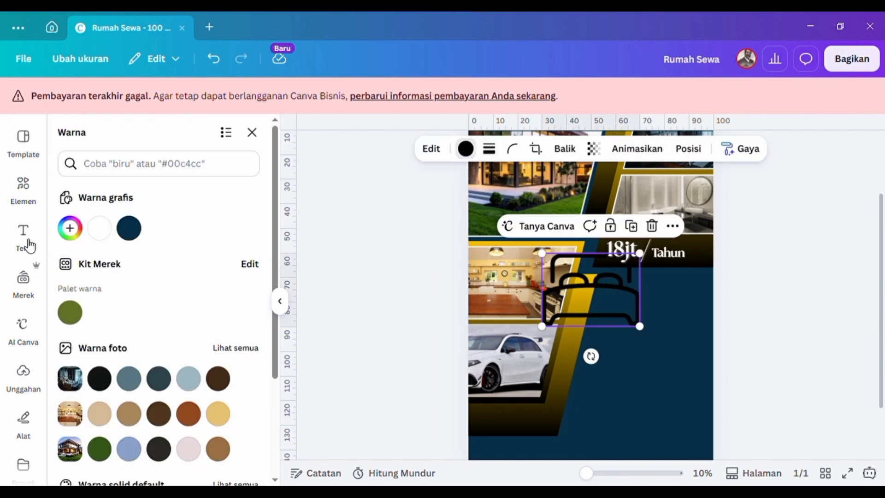
drag(542, 253, 616, 318)
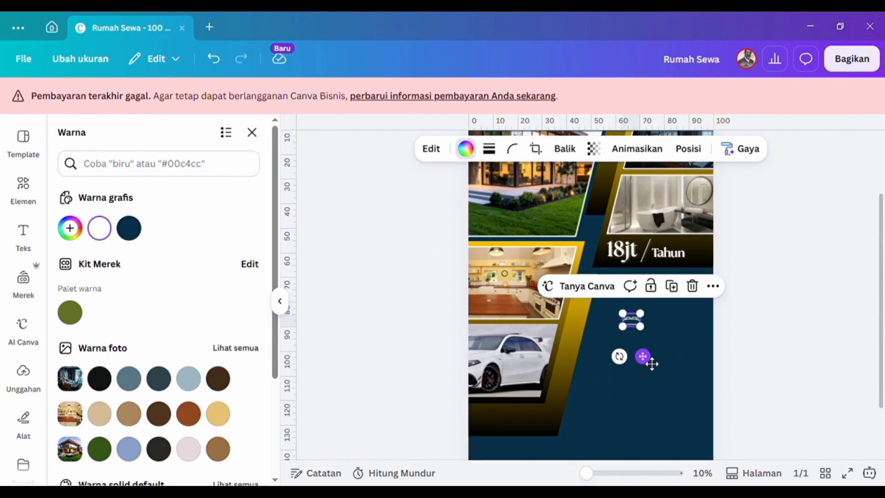
drag(642, 359, 632, 337)
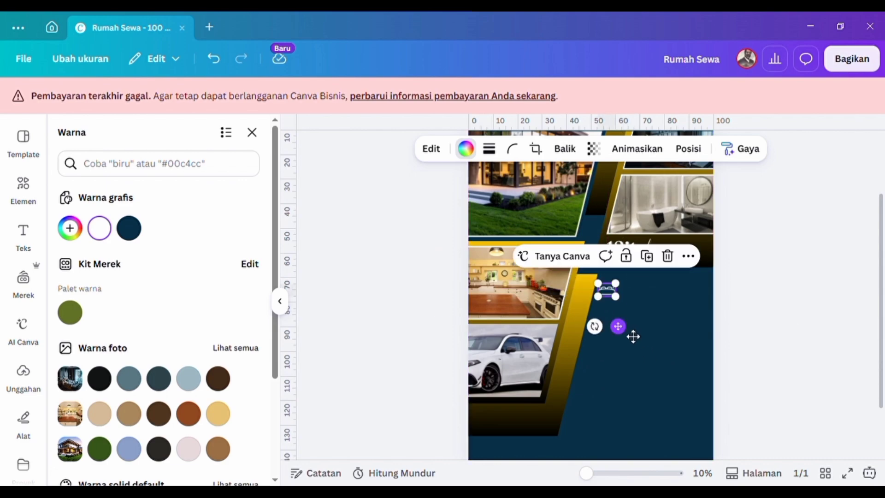
Add the bathtub icon, shrink it to match and colour it white.
click(612, 292)
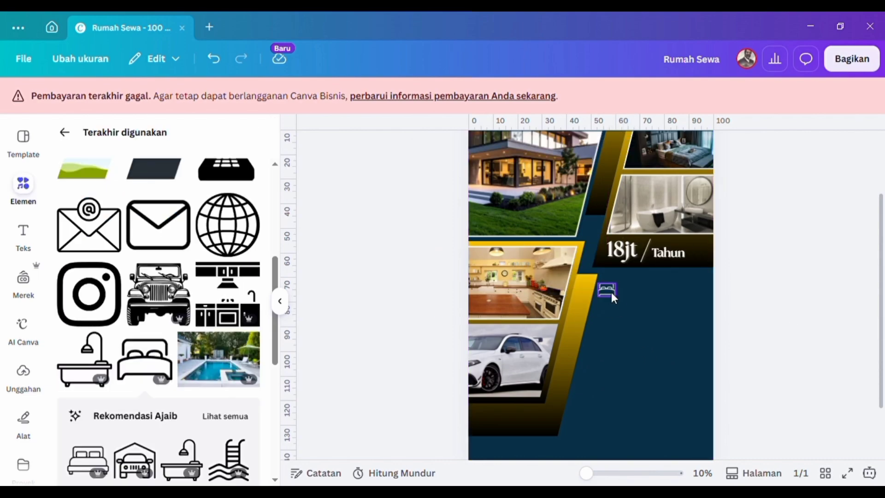
click(836, 347)
click(84, 360)
drag(638, 254, 602, 324)
click(613, 375)
click(465, 148)
click(99, 228)
click(640, 339)
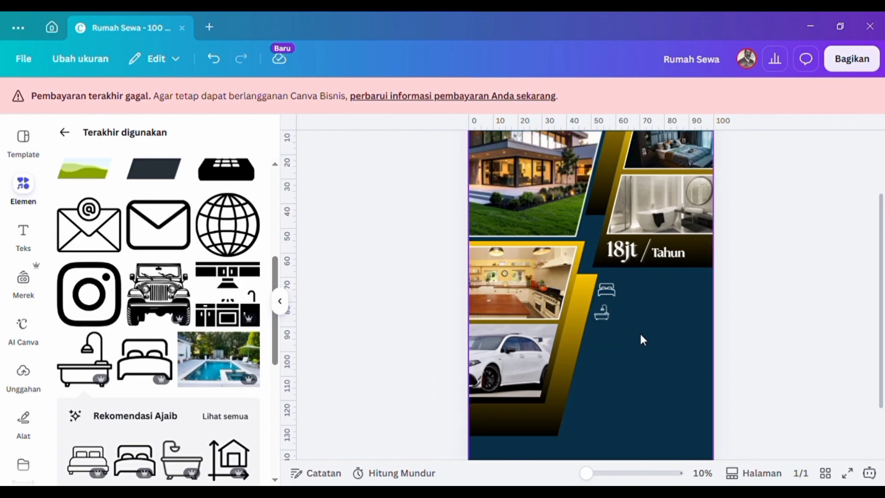
Add a small white kitchen icon under the bathtub icon, then add the jeep graphic and colour it white.
click(218, 306)
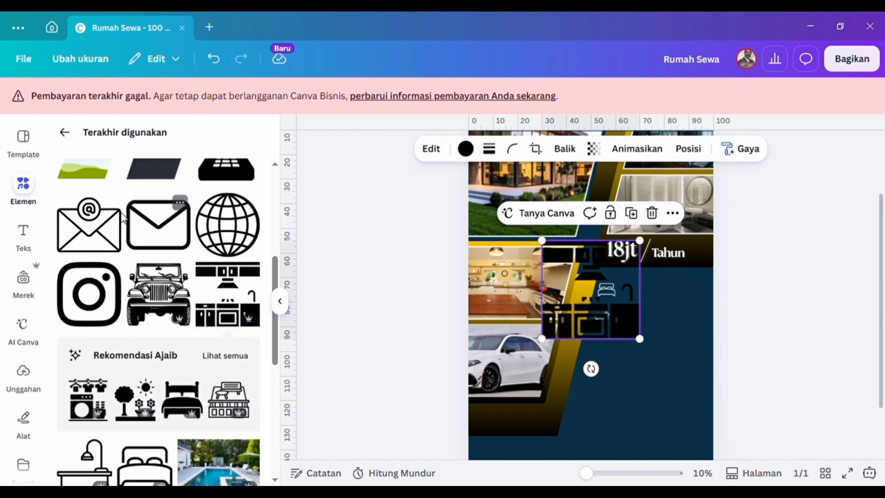
click(465, 149)
click(99, 228)
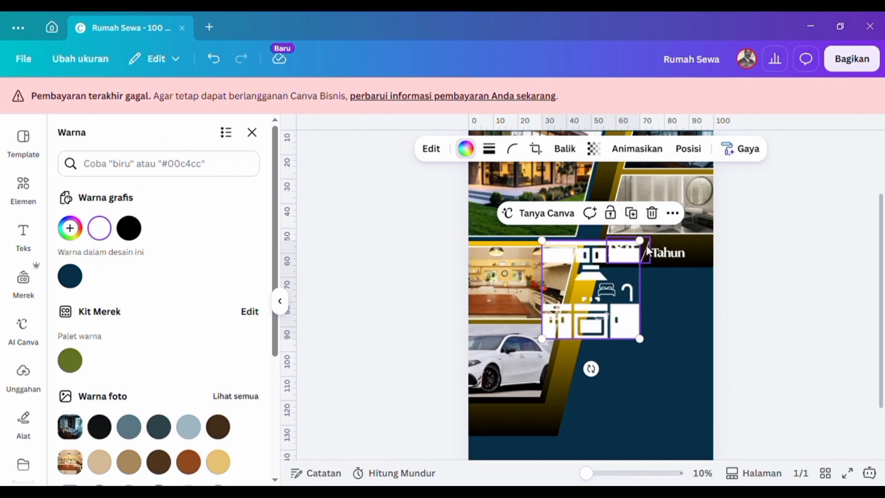
drag(640, 240, 553, 336)
drag(559, 367, 612, 380)
drag(602, 344, 603, 345)
click(717, 324)
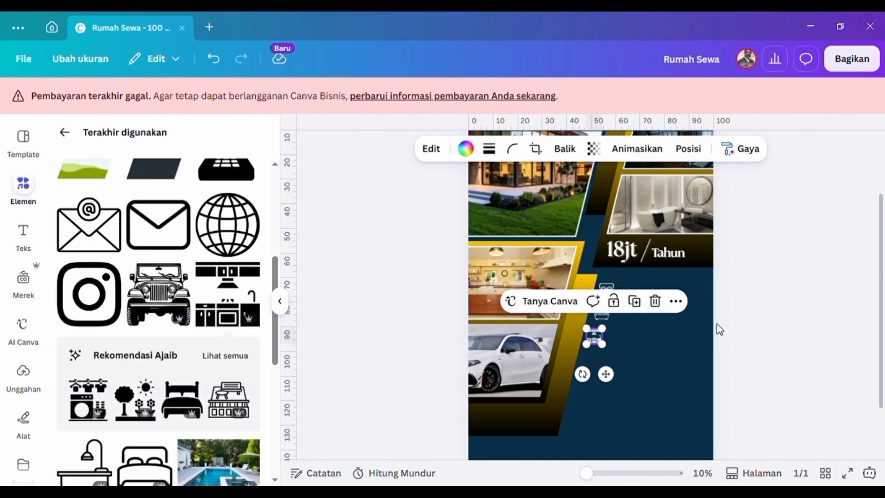
click(595, 337)
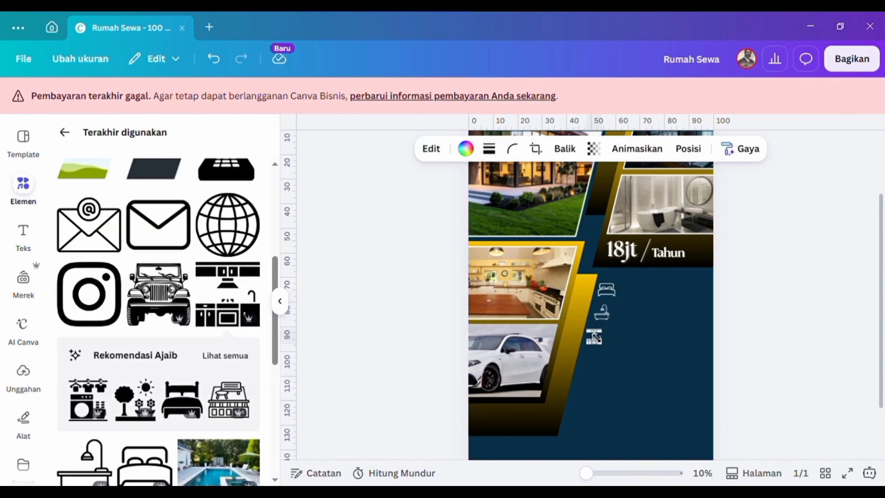
click(601, 313)
click(814, 300)
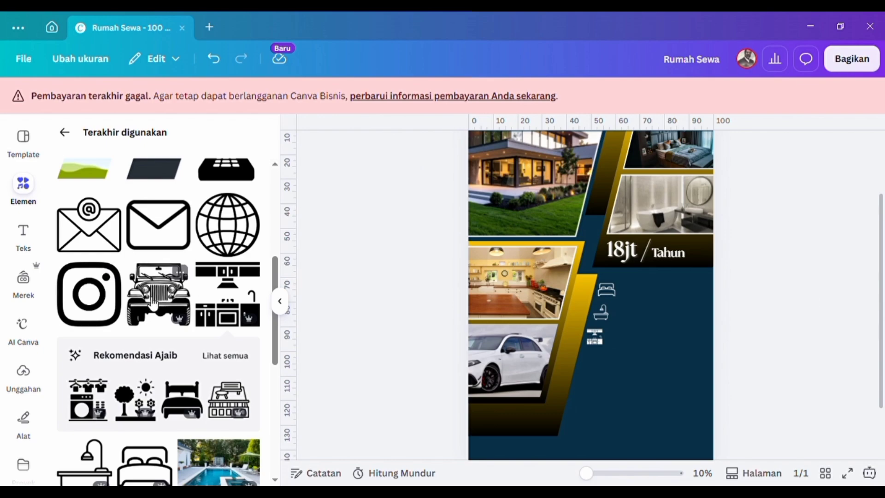
click(158, 293)
click(465, 148)
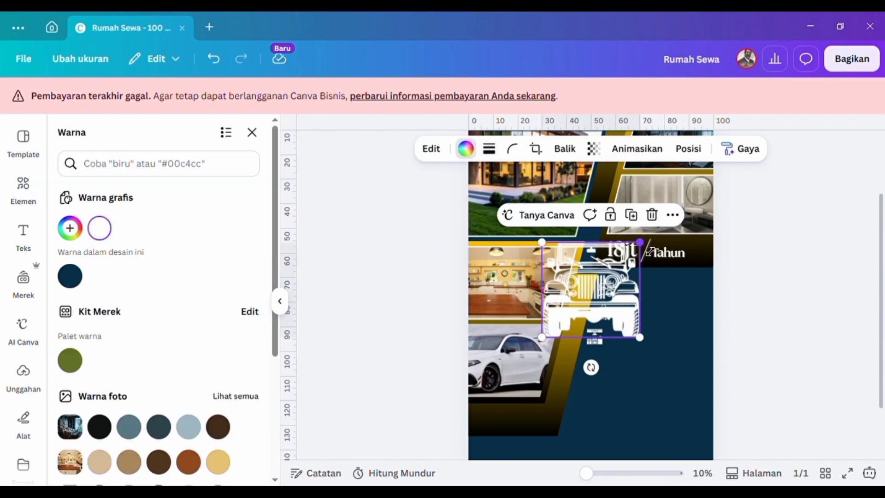
Shrink the white jeep to icon size below the kitchen icon and slightly resize the bed icon.
drag(640, 242, 600, 355)
click(738, 322)
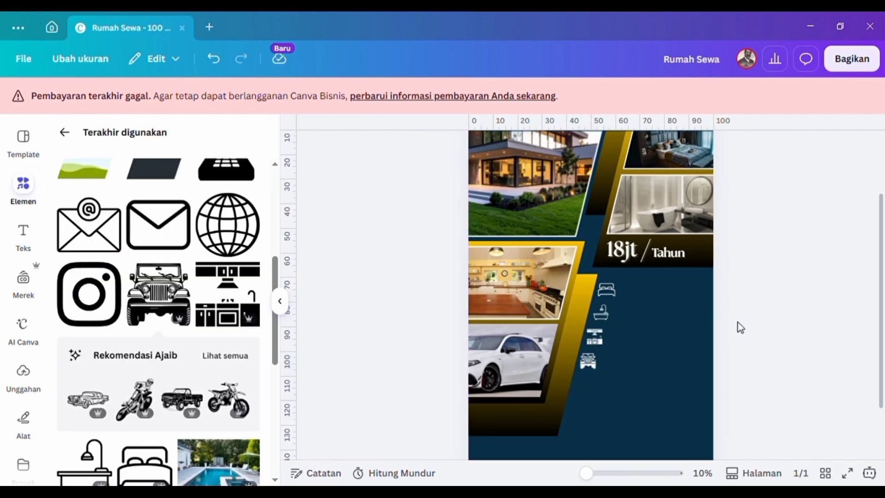
click(607, 290)
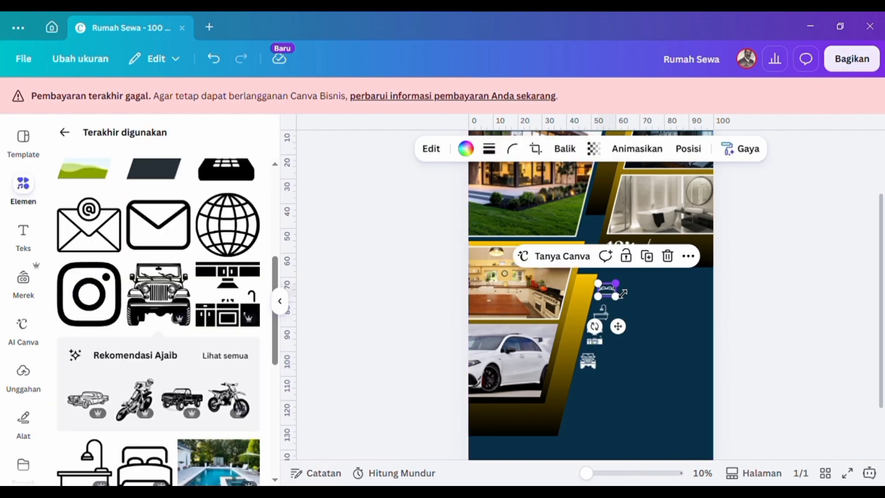
drag(622, 293, 621, 299)
click(761, 302)
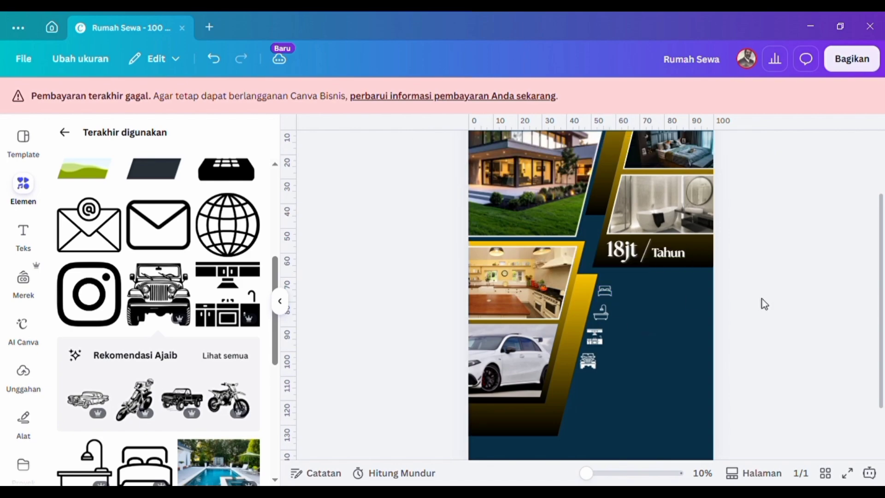
click(606, 289)
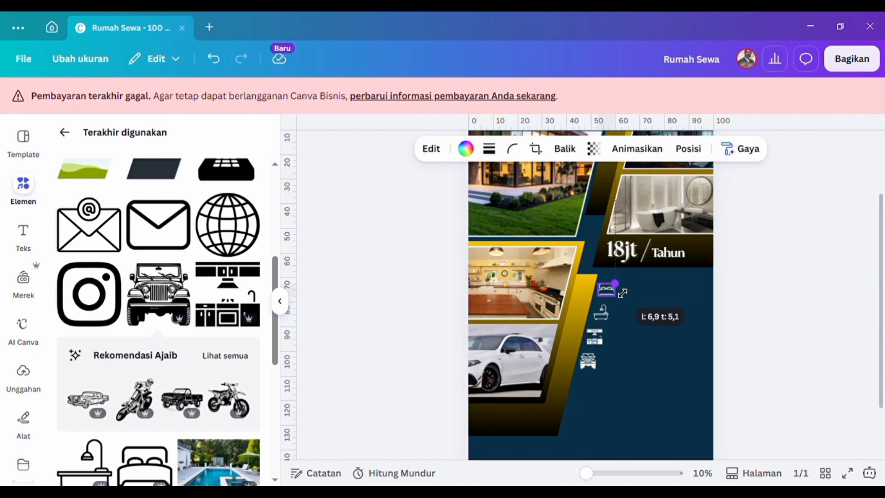
drag(624, 297, 624, 296)
click(775, 290)
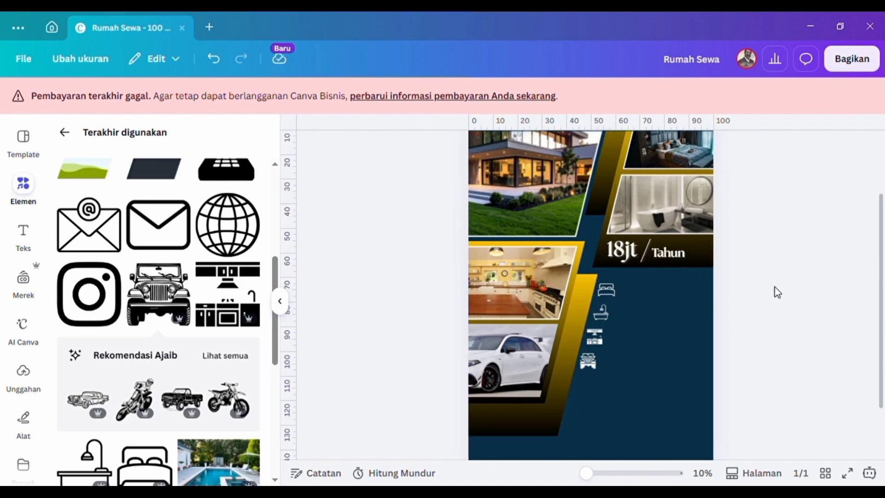
Add a 'Kamar Tidur' heading in Belleza, shrink it and place it beside the bed icon.
click(23, 232)
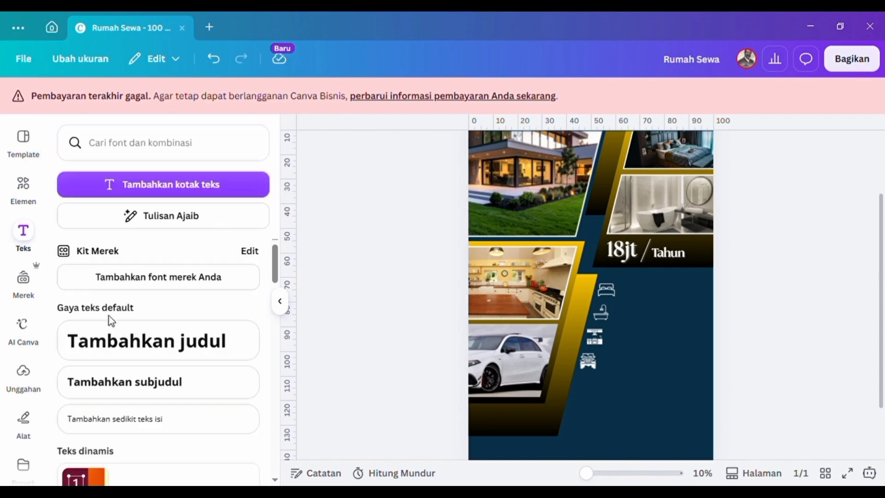
click(135, 345)
text(ka)
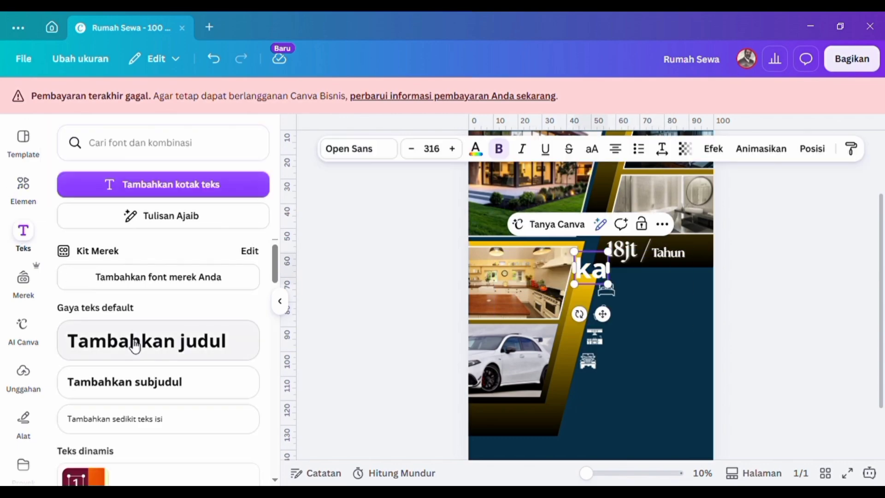
text(miar tidur)
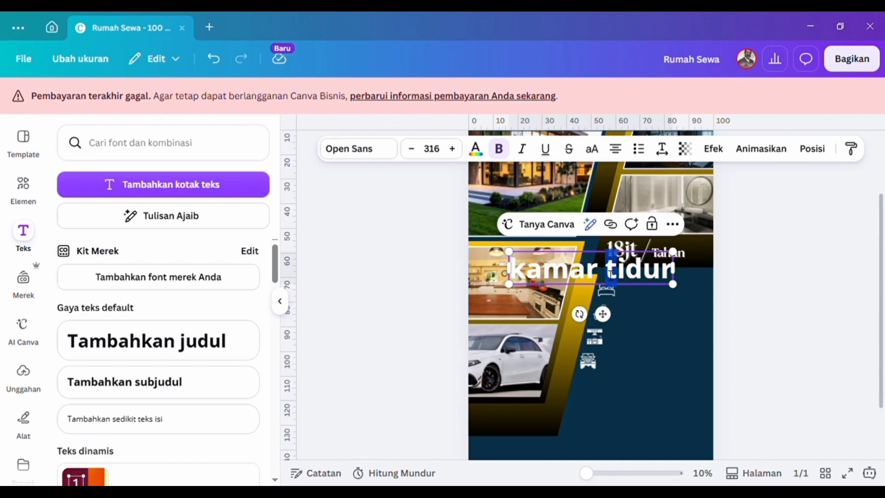
text(T)
click(786, 297)
click(533, 273)
click(523, 269)
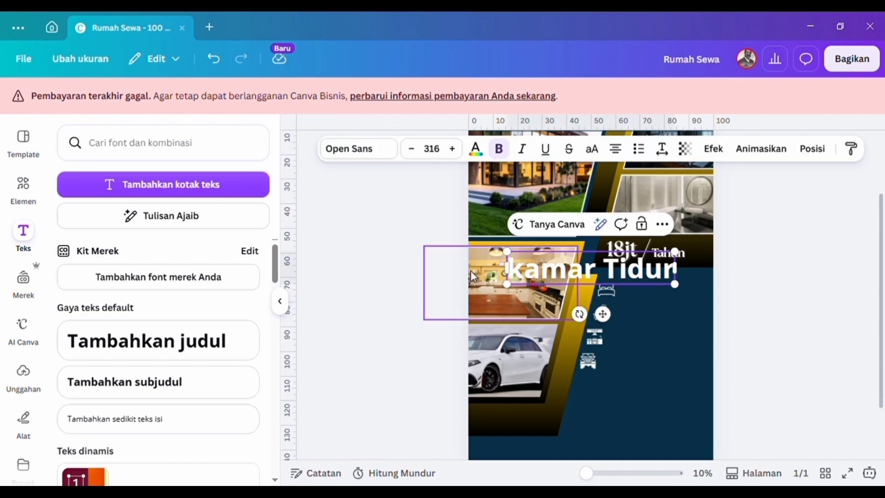
text(K)
key(Delete)
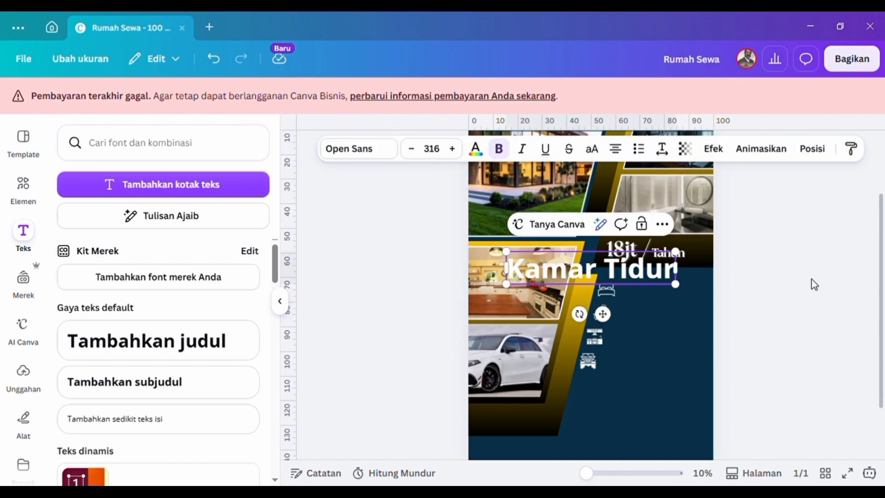
key(Escape)
click(343, 150)
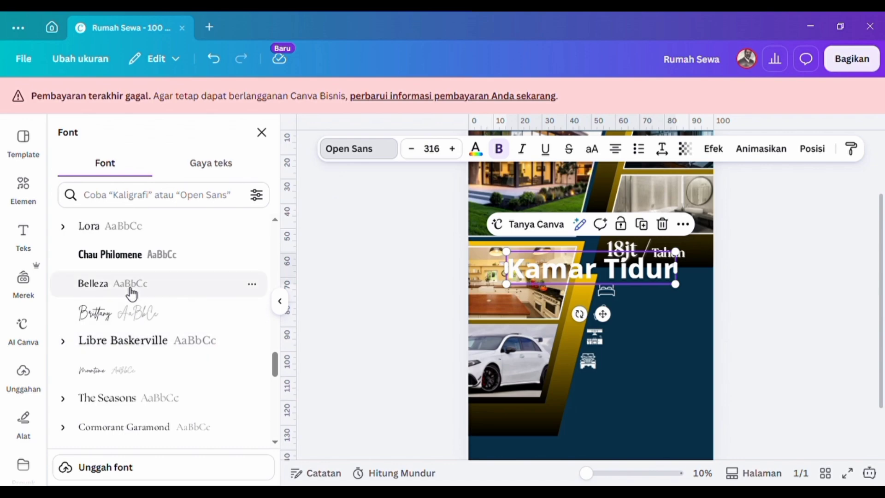
drag(525, 251, 623, 275)
drag(652, 312, 656, 350)
Duplicate the label and change the copy to 'Kamar Mandi' beside the bath icon.
click(692, 267)
double_click(647, 319)
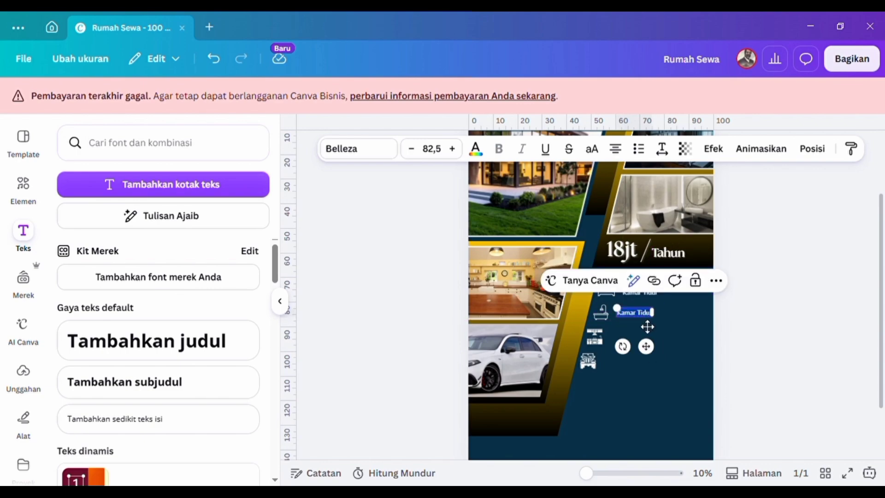
text(Kam)
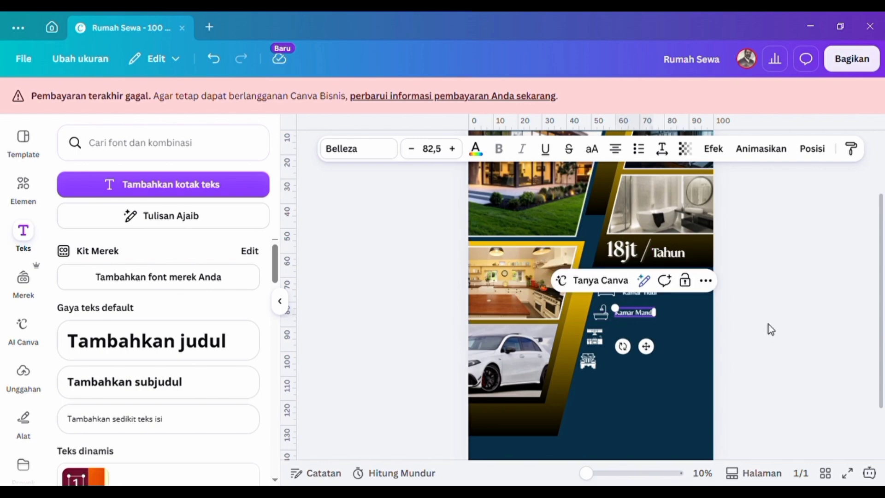
click(642, 319)
click(643, 309)
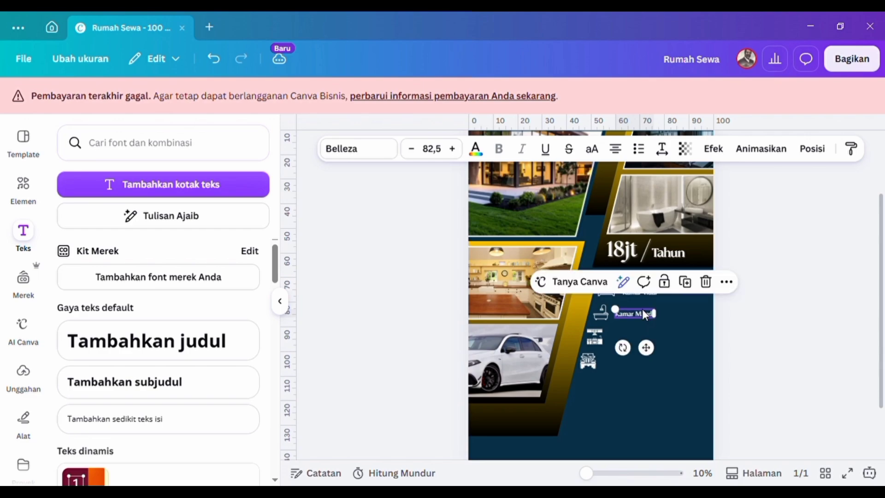
Duplicate labels for 'Dapur Lengkap' beside the kitchen icon and a fourth beside the jeep icon.
click(685, 282)
drag(648, 350, 648, 377)
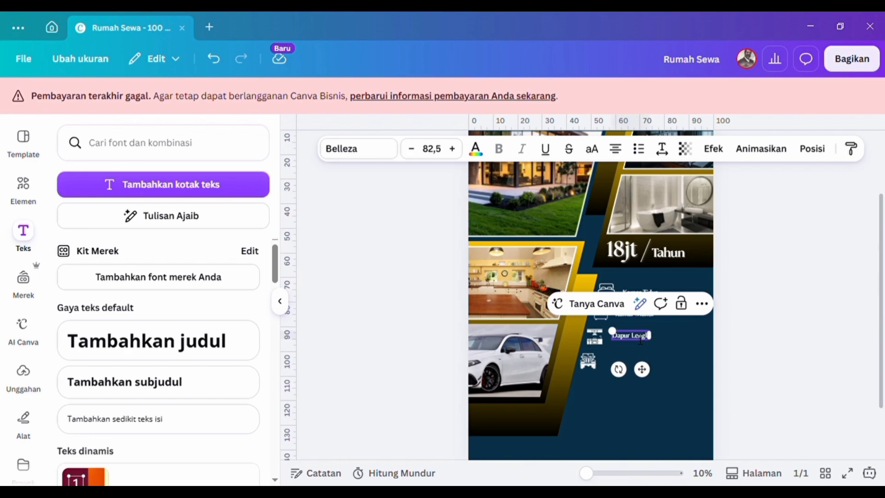
click(791, 355)
click(639, 335)
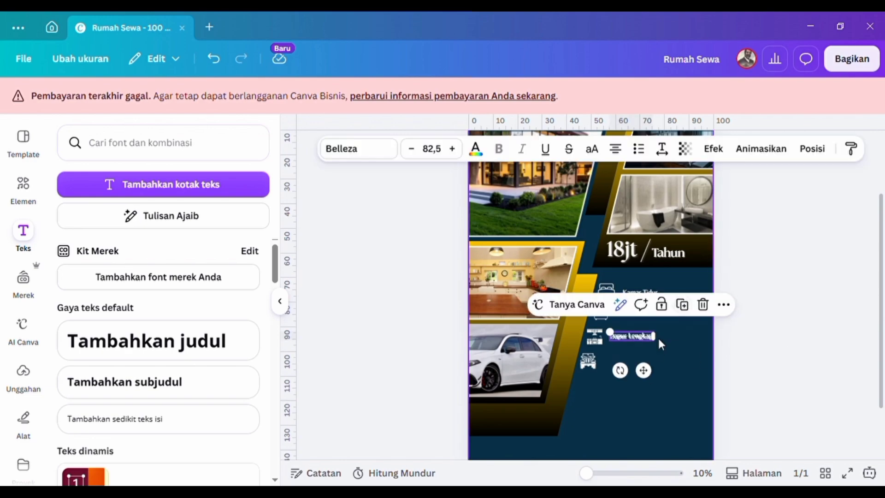
click(680, 304)
drag(642, 369, 646, 401)
drag(651, 358, 640, 366)
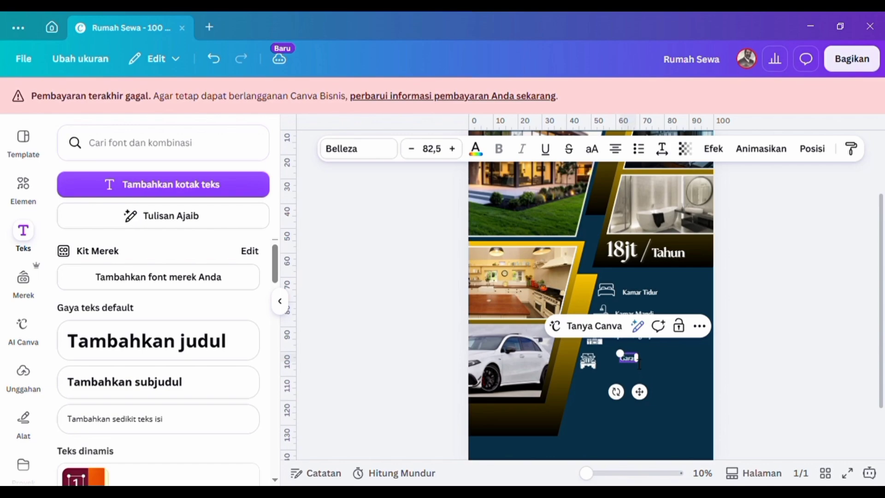
Finish the 'Garasi Kendaraan' label and nudge the Kamar Mandi label into line.
click(757, 371)
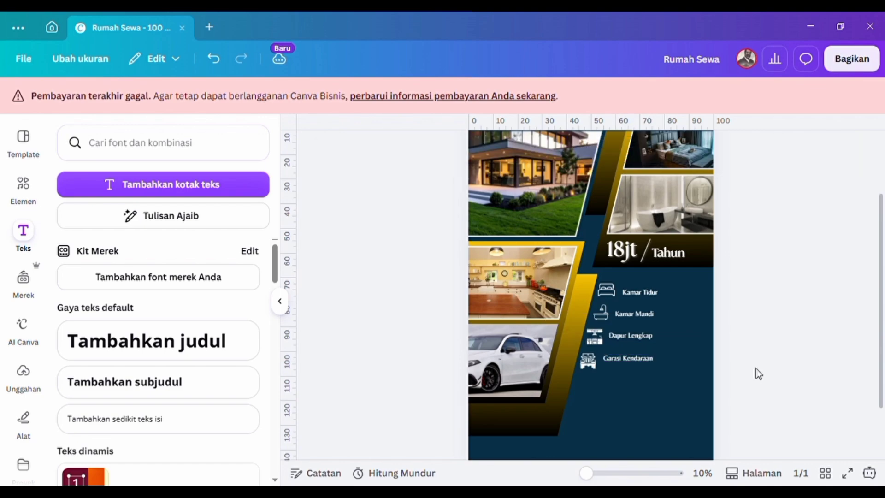
click(599, 315)
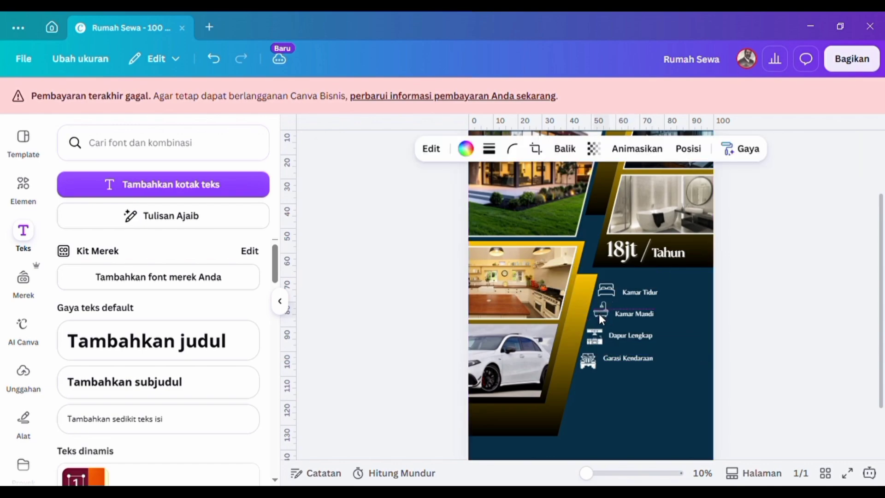
drag(634, 312, 635, 311)
click(597, 333)
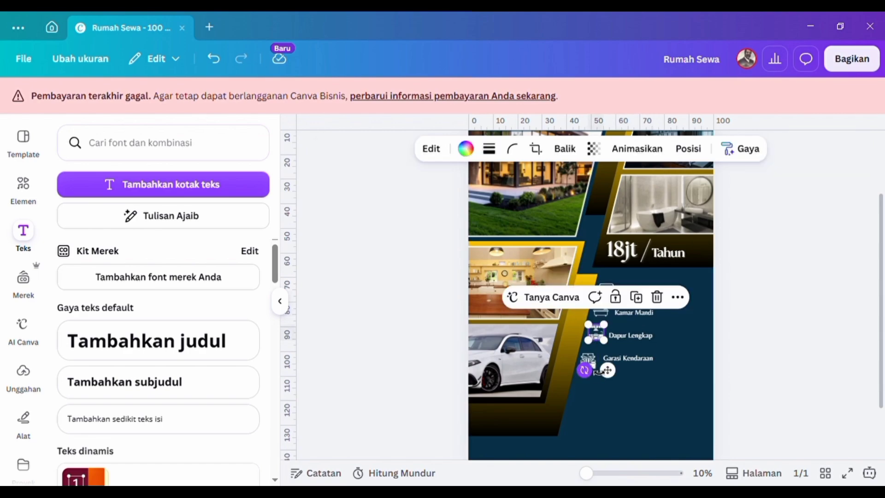
click(590, 359)
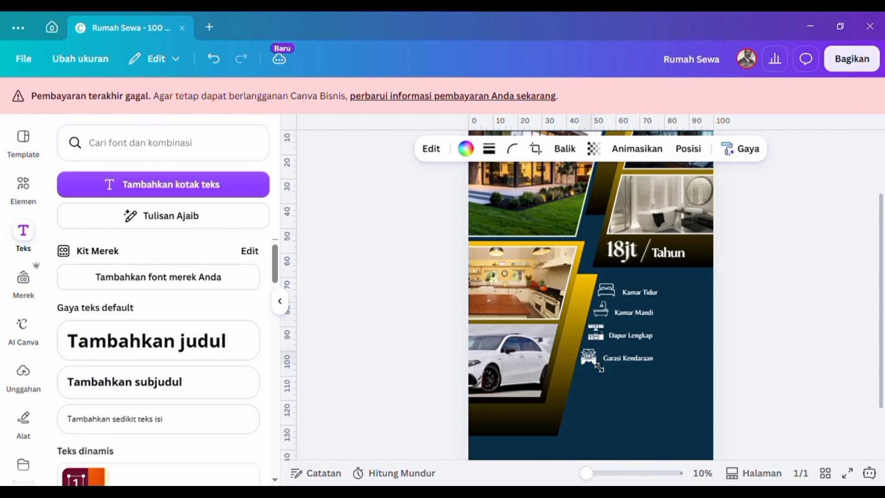
click(863, 350)
Duplicate the gold shape and stretch the copy across the poster's bottom-right corner.
scroll(863, 350, up, 3)
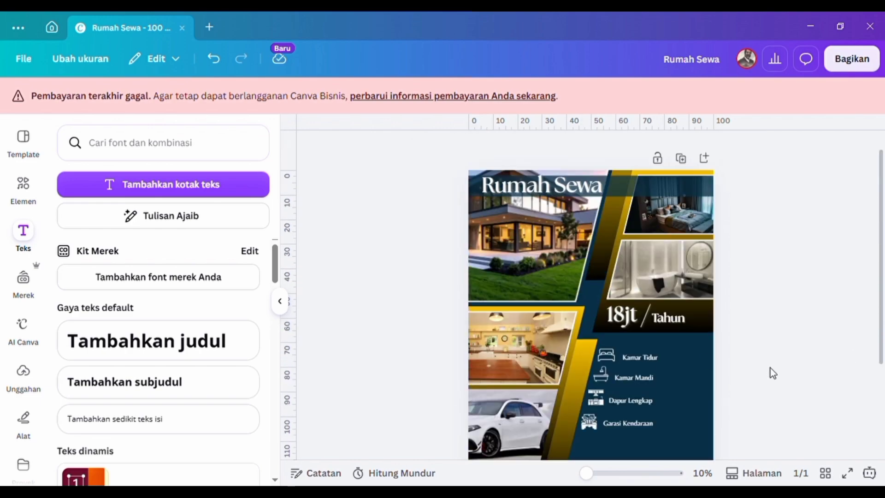
click(592, 343)
click(518, 313)
drag(719, 433, 624, 397)
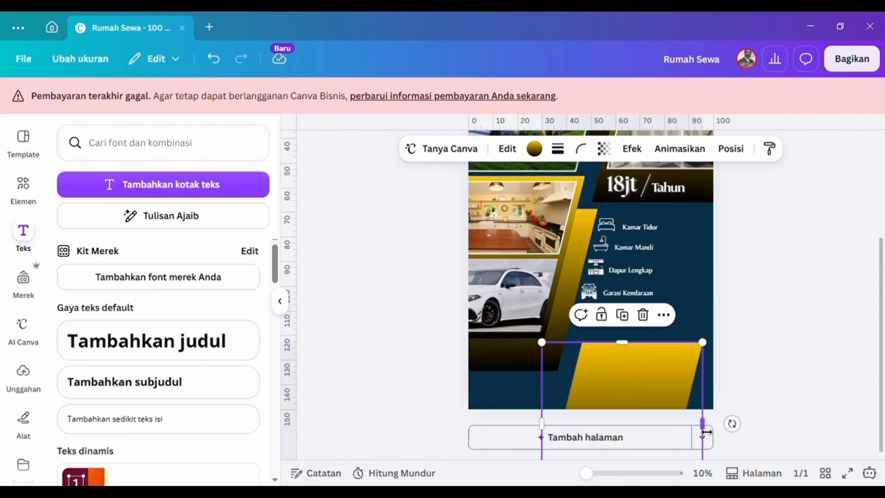
drag(704, 421, 745, 426)
click(813, 328)
Box-select the four amenity rows and group them, then undo that grouping.
scroll(815, 329, up, 1)
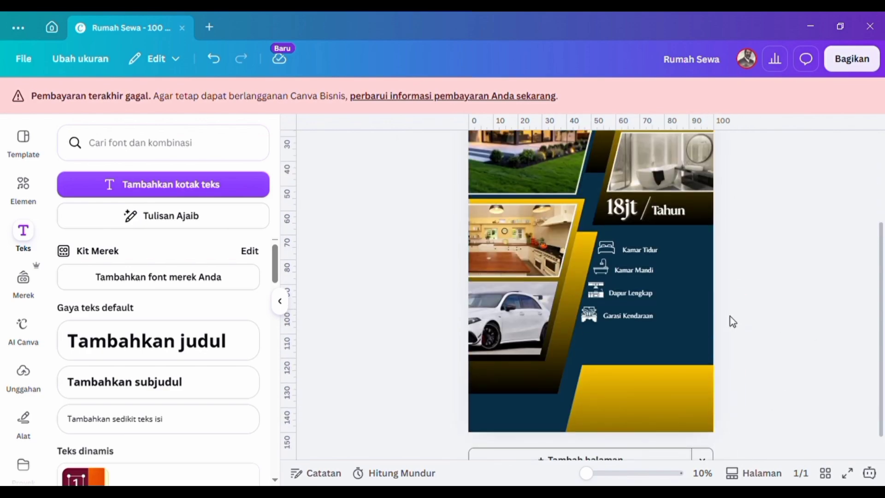
drag(774, 231, 592, 324)
click(517, 204)
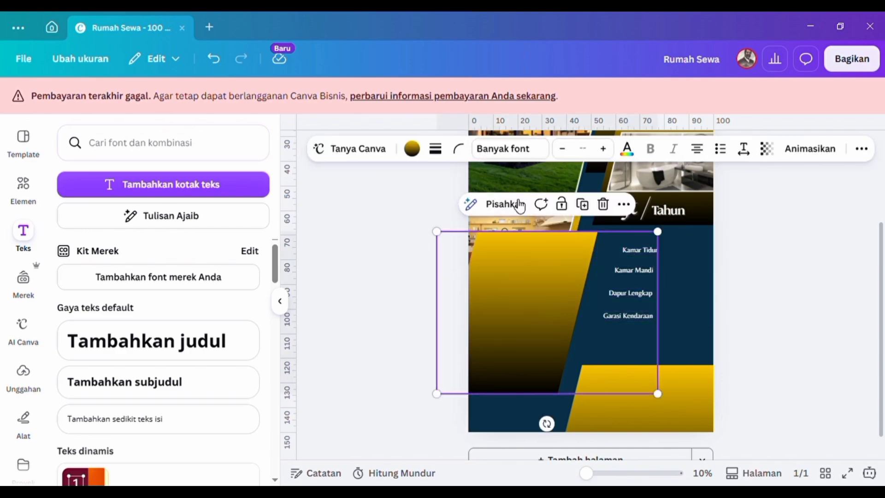
key(ctrl+z)
Select each amenity icon and label, group them, and move the group lower on the navy panel.
click(611, 250)
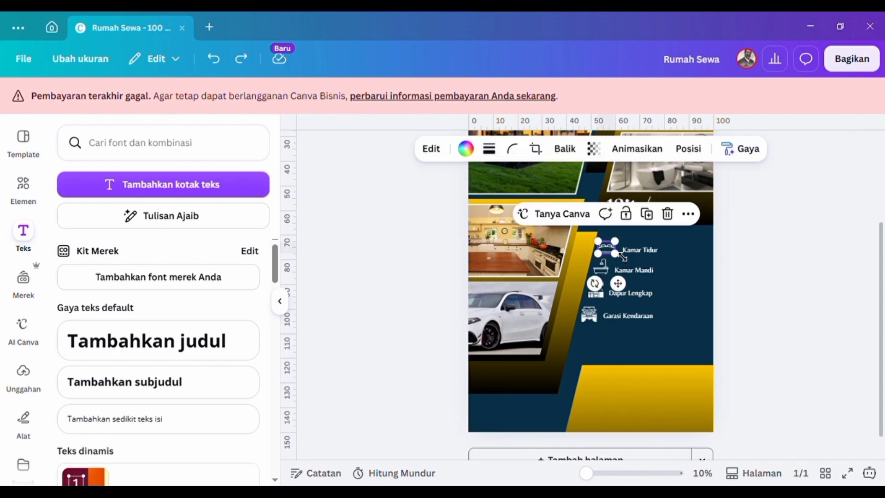
click(630, 250)
shift+click(601, 269)
shift+click(607, 249)
shift+click(631, 269)
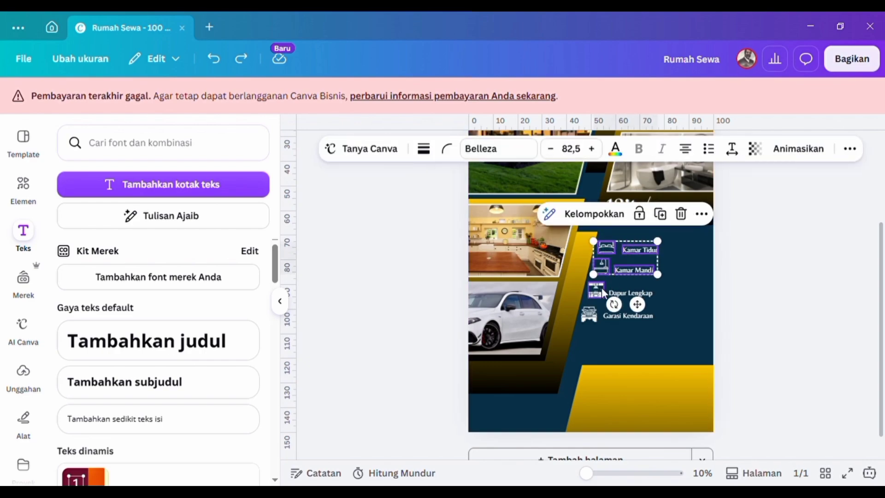
shift+click(596, 292)
shift+click(620, 293)
shift+click(590, 315)
shift+click(610, 316)
click(586, 214)
drag(632, 274, 638, 300)
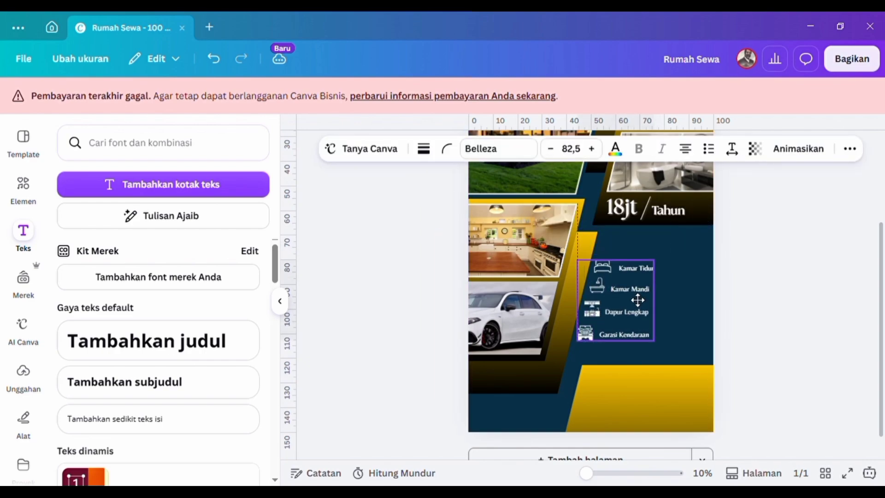
Copy the Tahun text above the amenity list as an underlined 'Fasilitas Tersedia :' heading at size 114.
click(756, 280)
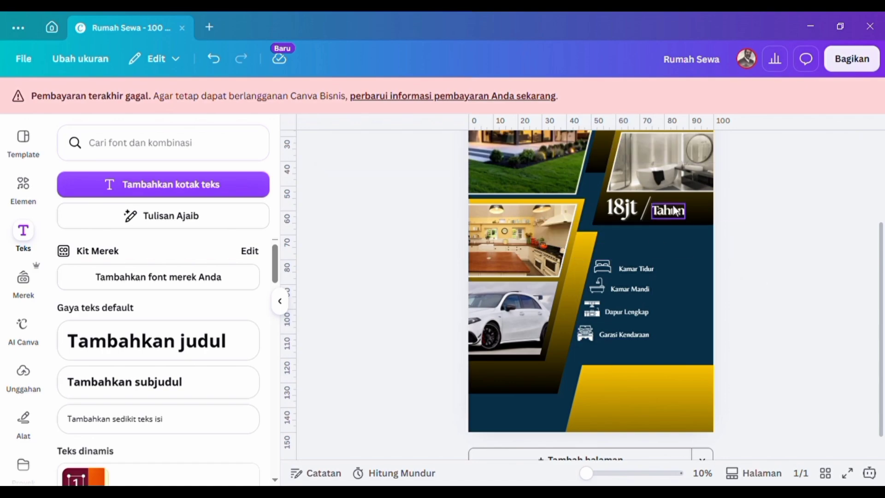
click(669, 211)
drag(684, 251, 640, 282)
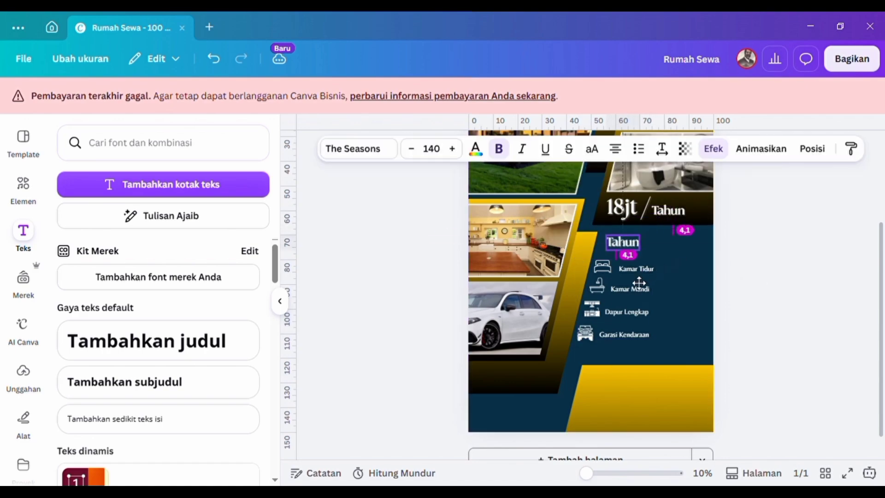
double_click(627, 244)
text(Fasil)
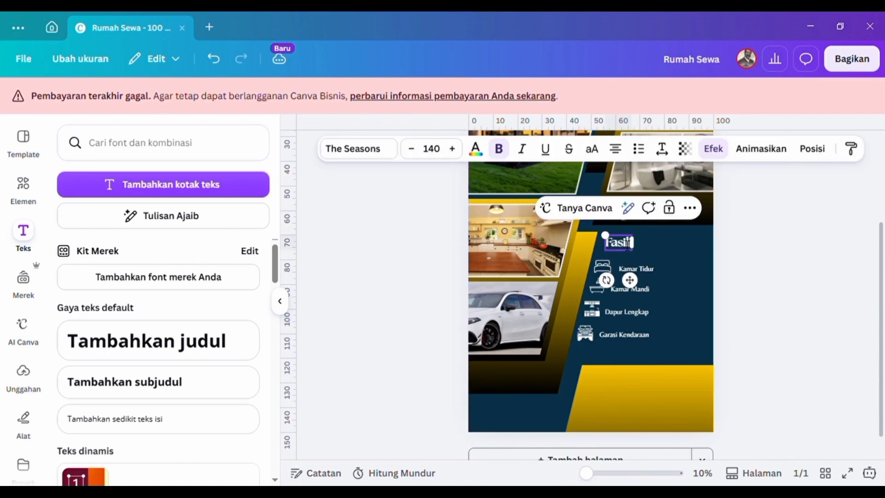
text(itas Tersedia)
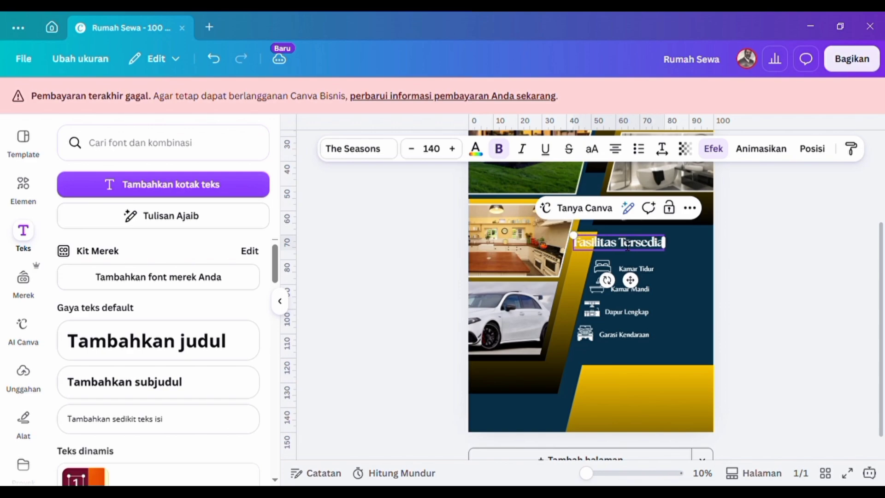
click(545, 149)
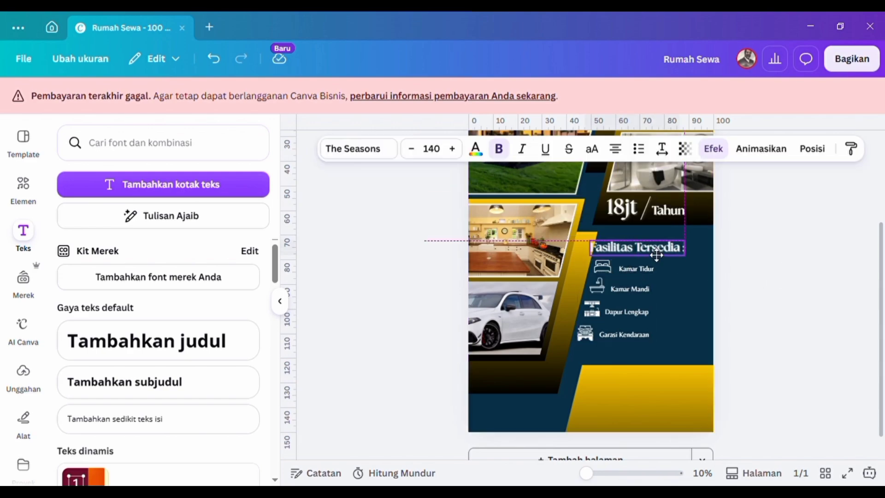
drag(630, 280, 656, 282)
click(546, 152)
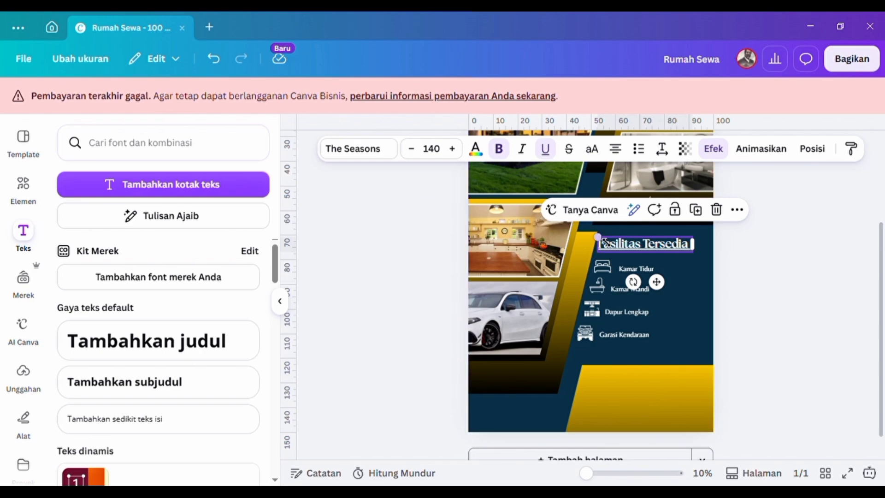
drag(604, 243, 620, 246)
key(Escape)
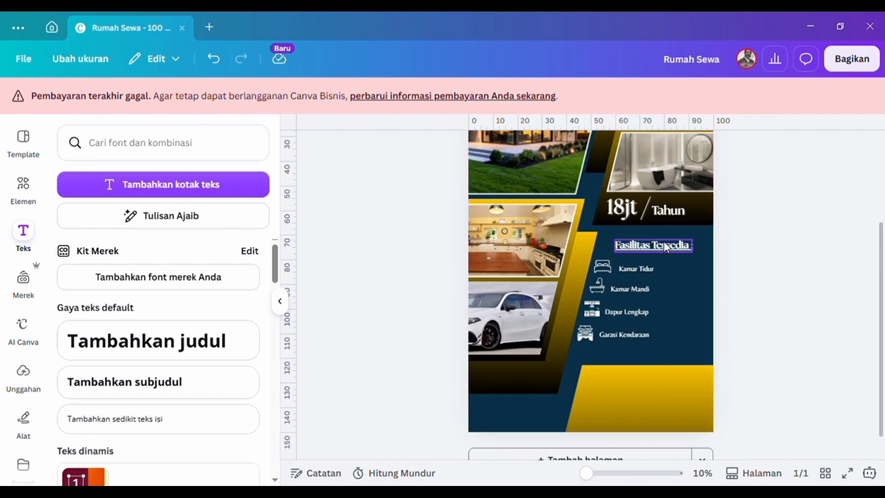
click(665, 248)
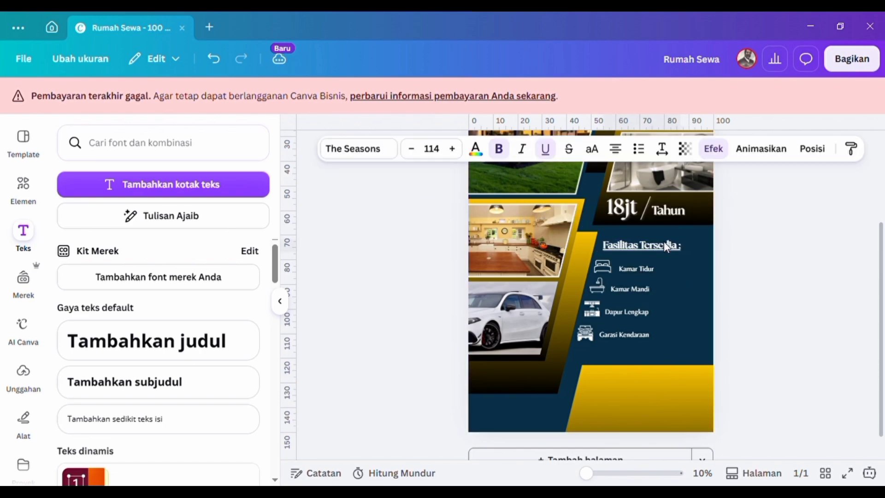
click(805, 272)
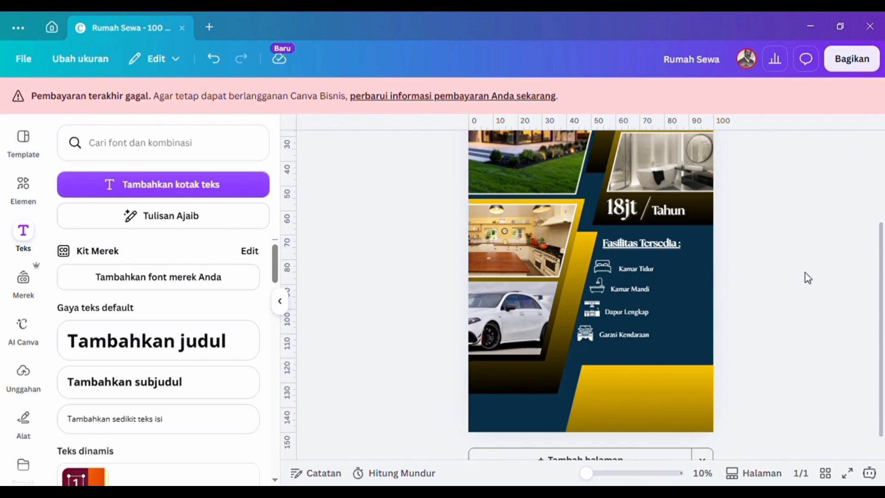
scroll(805, 272, up, 3)
Reduce the Rumah Sewa title's font size to 231.
scroll(805, 272, down, 3)
scroll(805, 272, up, 3)
click(525, 207)
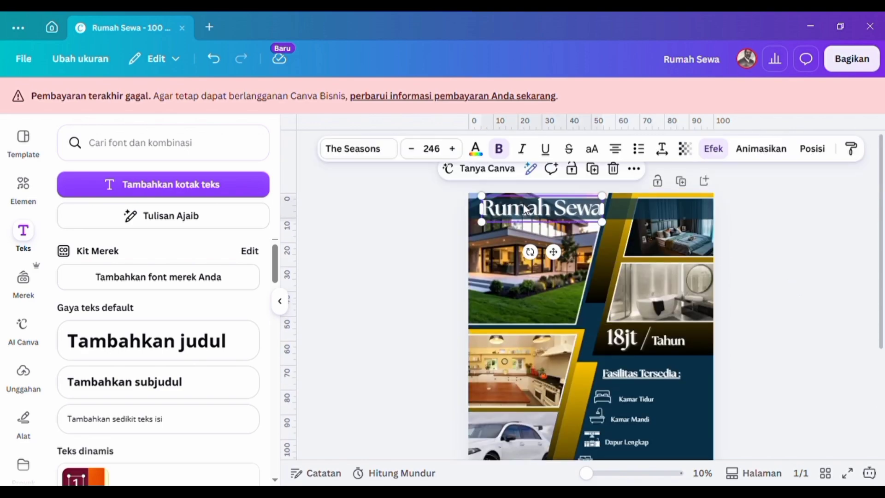
click(411, 149)
click(411, 149)
click(411, 149)
key(Escape)
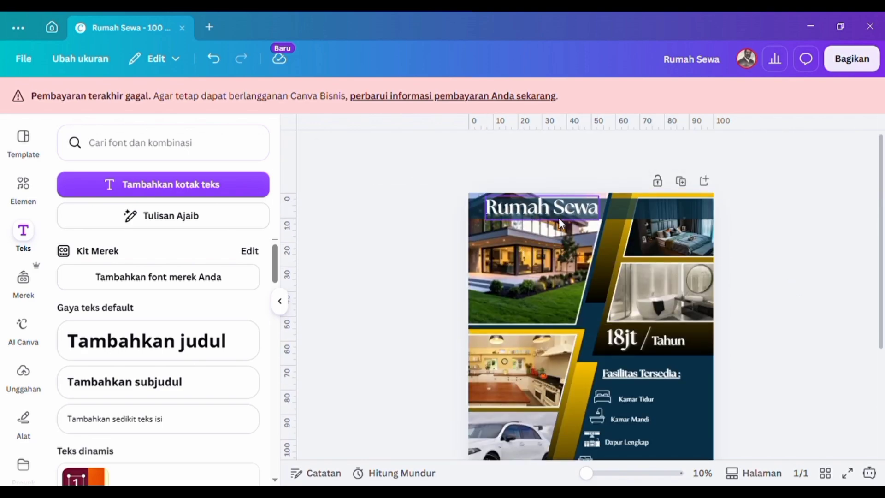
click(558, 217)
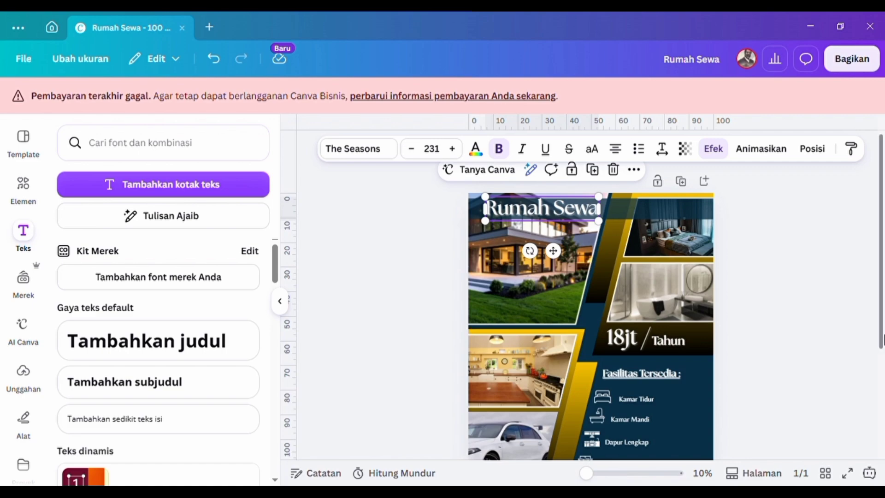
click(806, 330)
Copy Tahun onto the yellow band as an underlined navy 'Informasi Kontak:' heading at size 114.
scroll(803, 331, down, 2)
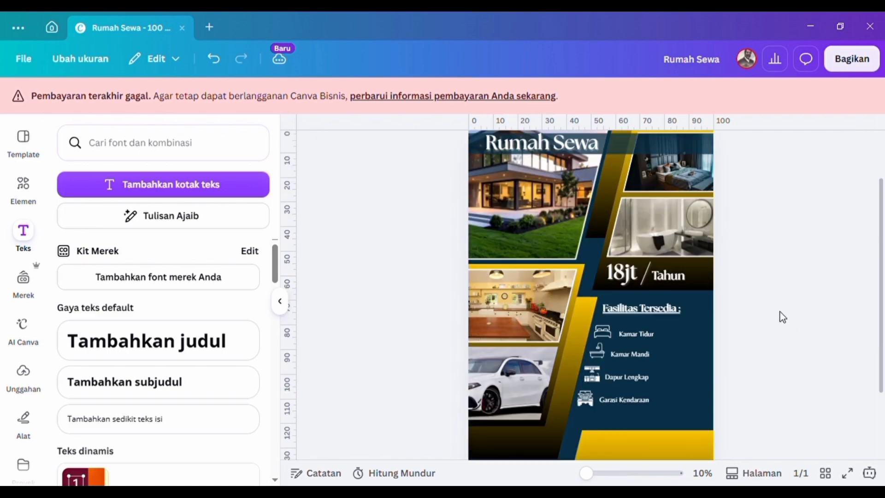
scroll(782, 317, down, 3)
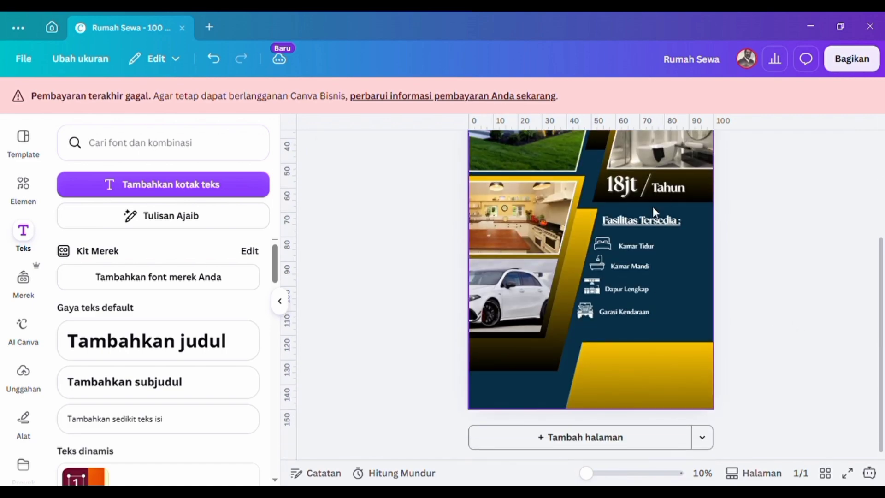
click(674, 189)
drag(673, 251, 606, 412)
click(476, 148)
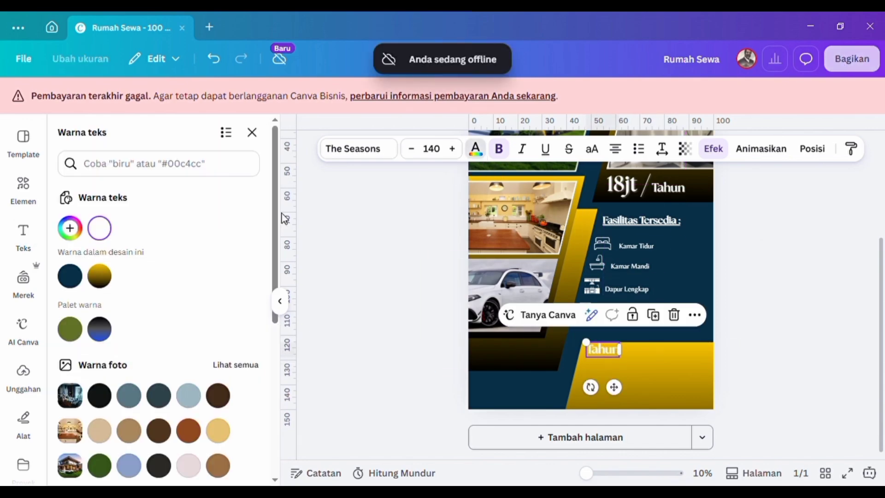
click(70, 275)
drag(586, 342, 592, 345)
text(masi Kontak)
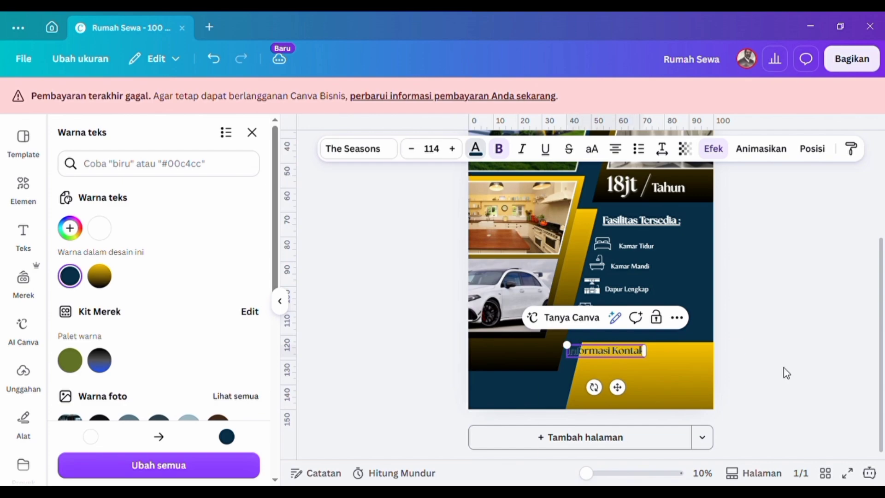
mouse_move(618, 387)
mouse_down()
mouse_move(647, 395)
mouse_move(635, 390)
mouse_up()
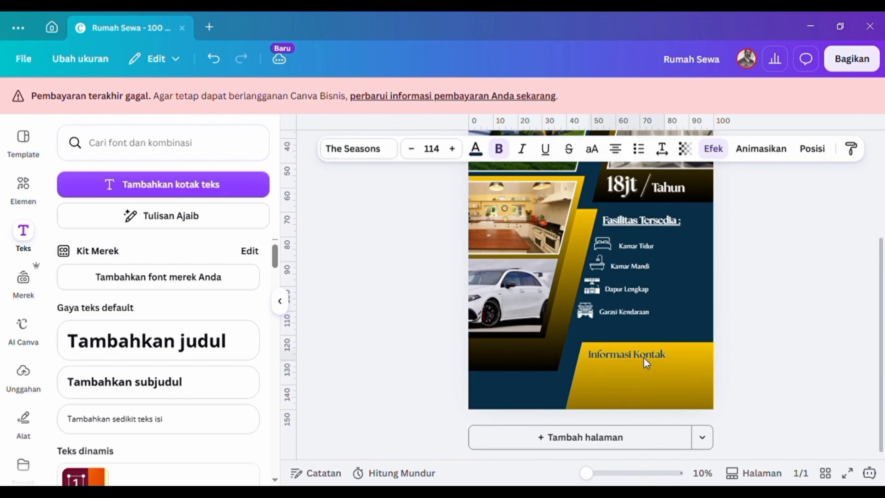
click(644, 357)
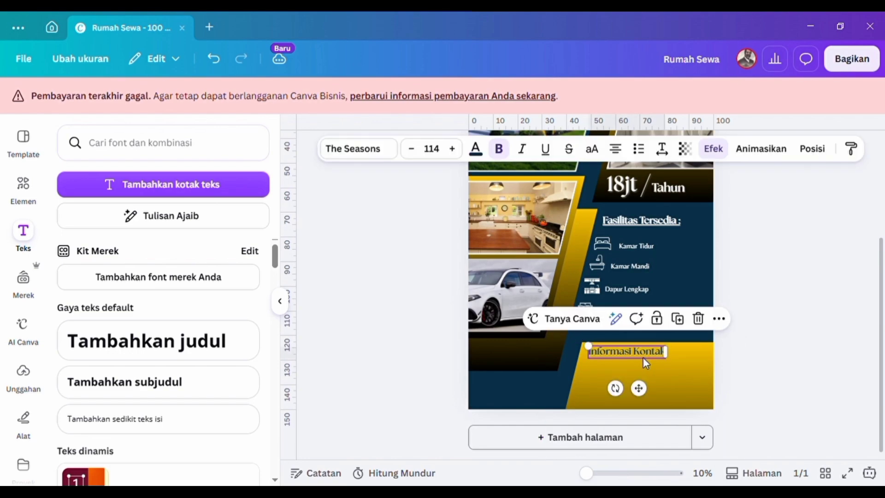
click(545, 148)
click(740, 289)
click(666, 355)
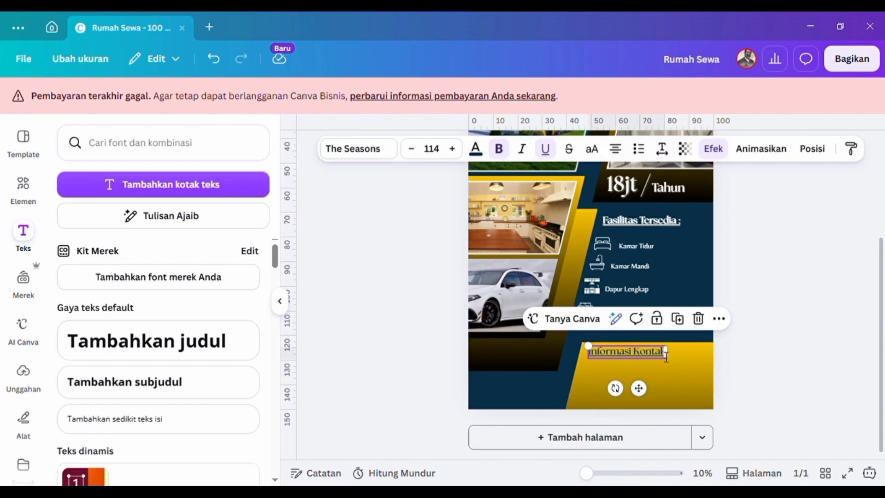
click(667, 356)
click(815, 338)
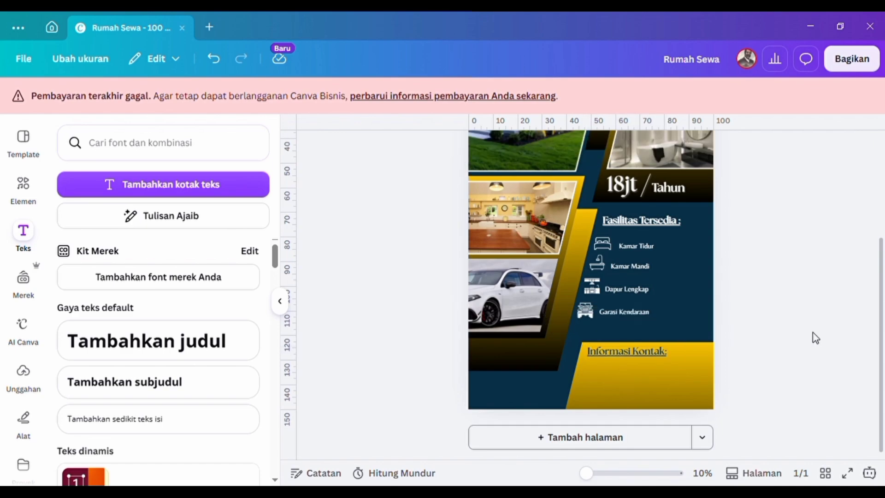
Add the telephone icon from recently used elements and shrink it beneath the Informasi Kontak heading.
click(23, 184)
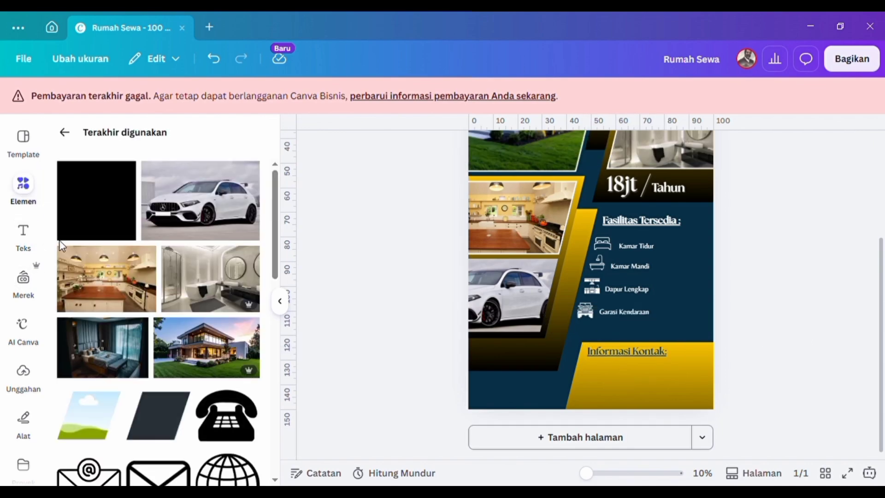
scroll(172, 300, down, 3)
click(226, 285)
click(465, 149)
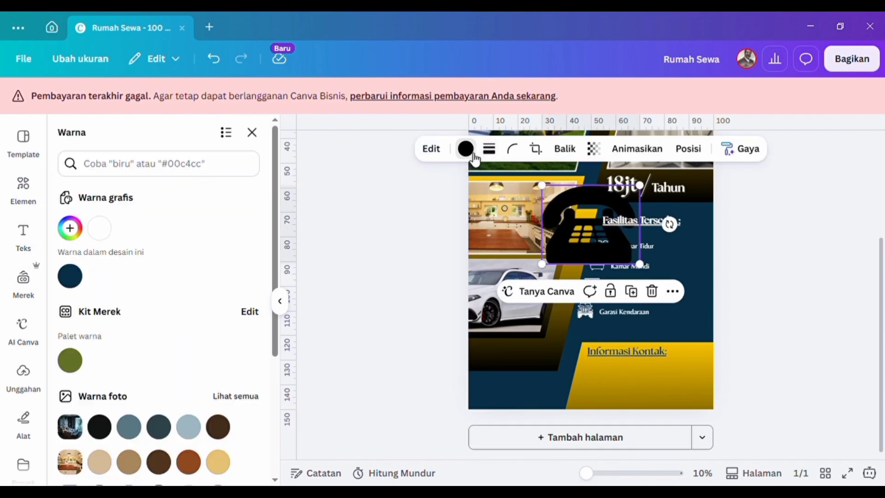
click(74, 290)
drag(639, 264, 613, 400)
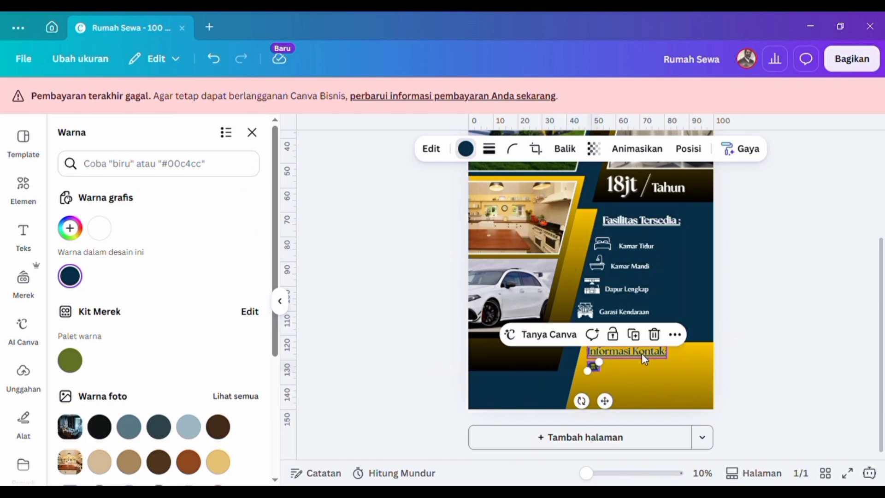
Try white as the colour for the Informasi Kontak heading and the telephone icon.
click(627, 351)
click(475, 149)
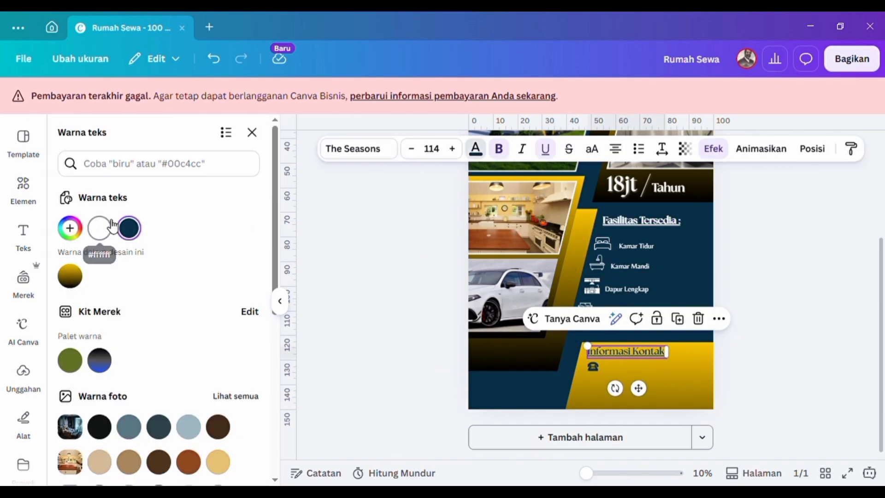
click(99, 227)
click(593, 367)
click(466, 149)
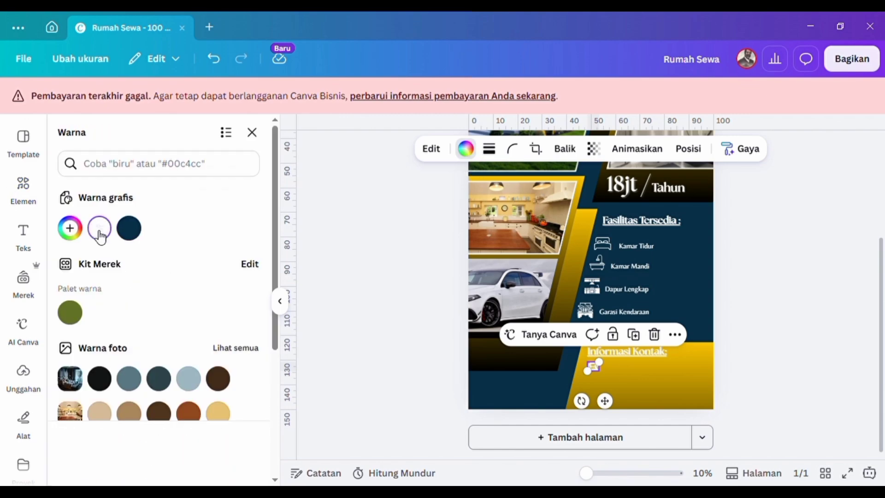
click(99, 227)
Set both the Informasi Kontak heading and the telephone icon to black #000000.
click(643, 355)
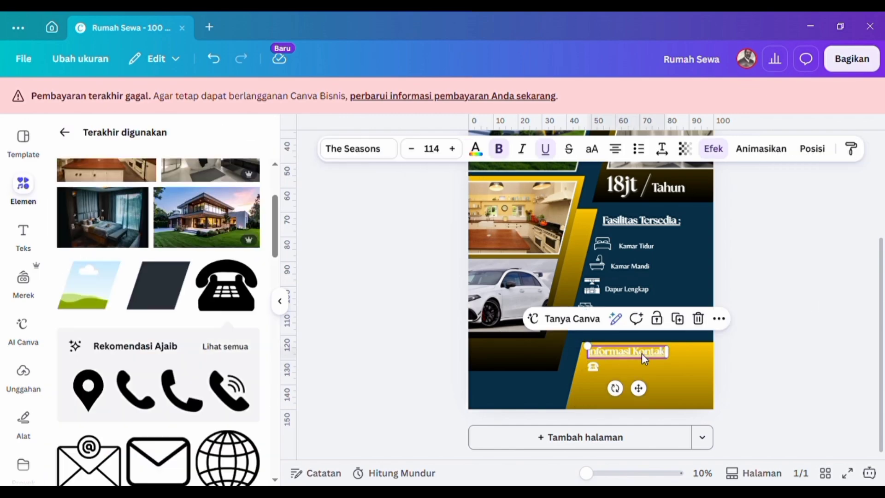
click(476, 149)
click(69, 228)
drag(77, 330, 71, 355)
click(593, 369)
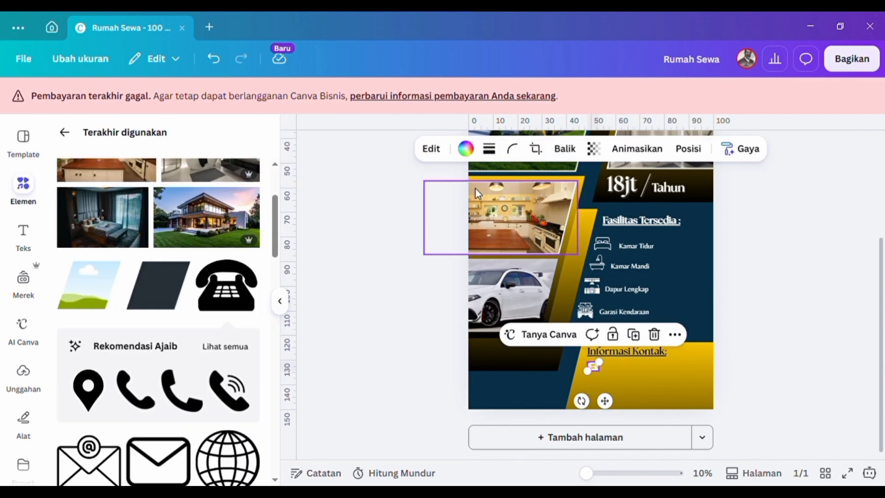
click(465, 149)
click(69, 274)
click(807, 367)
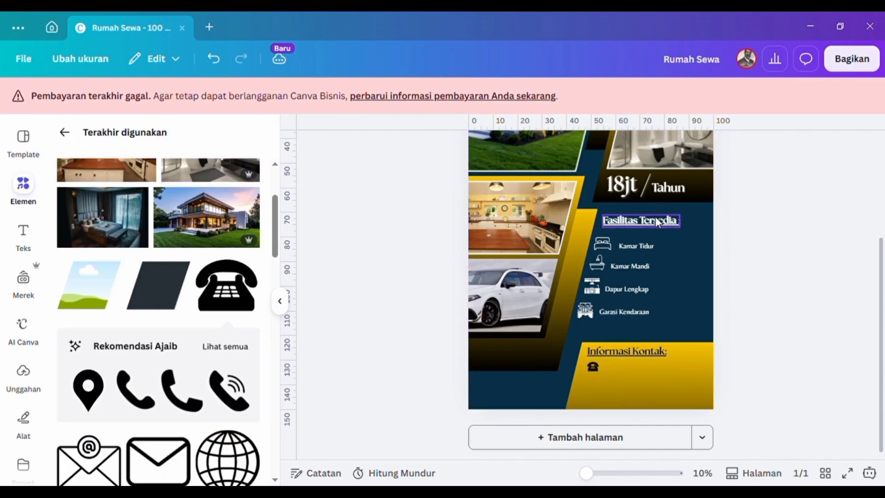
Duplicate the Kamar Tidur label, move the copy beside the phone icon, and make it black.
click(624, 286)
click(636, 245)
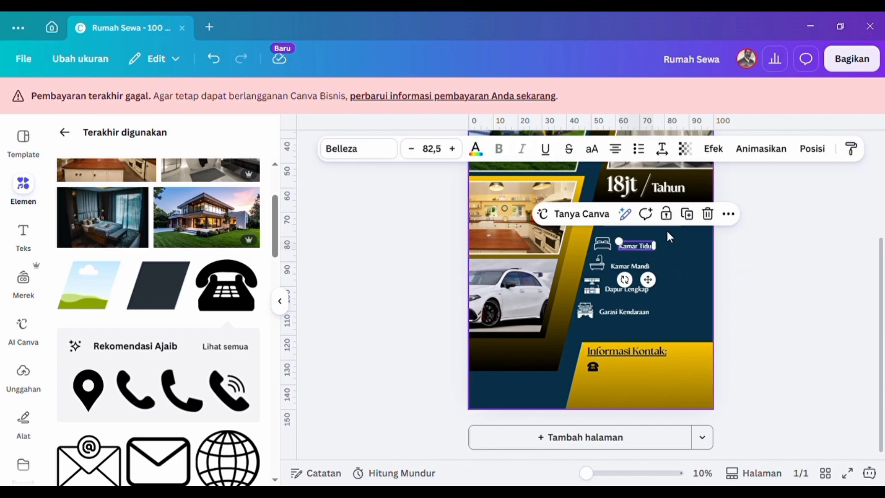
key(ctrl+d)
drag(648, 280, 632, 401)
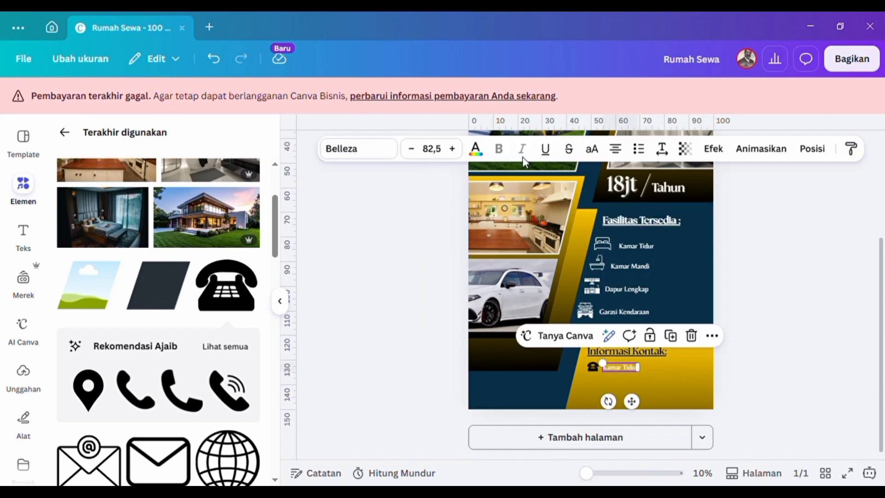
click(475, 148)
click(129, 228)
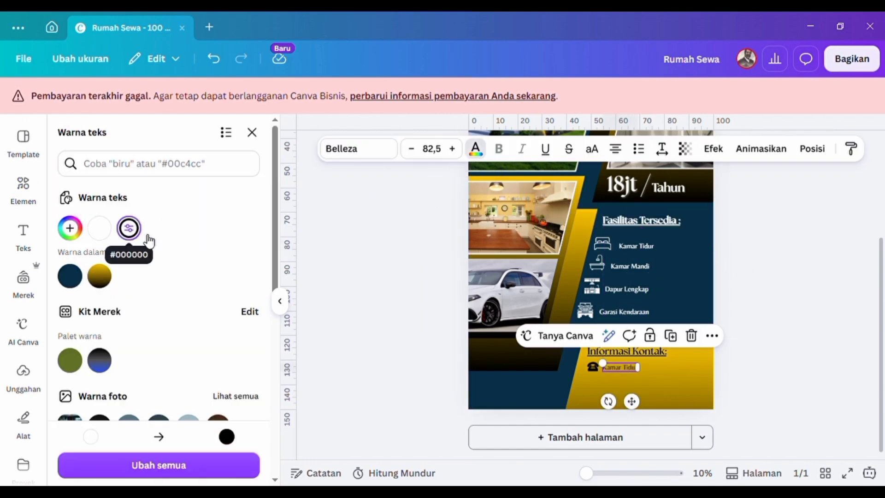
Replace the copied label with the contact phone number on one line, then add the envelope icon.
double_click(621, 373)
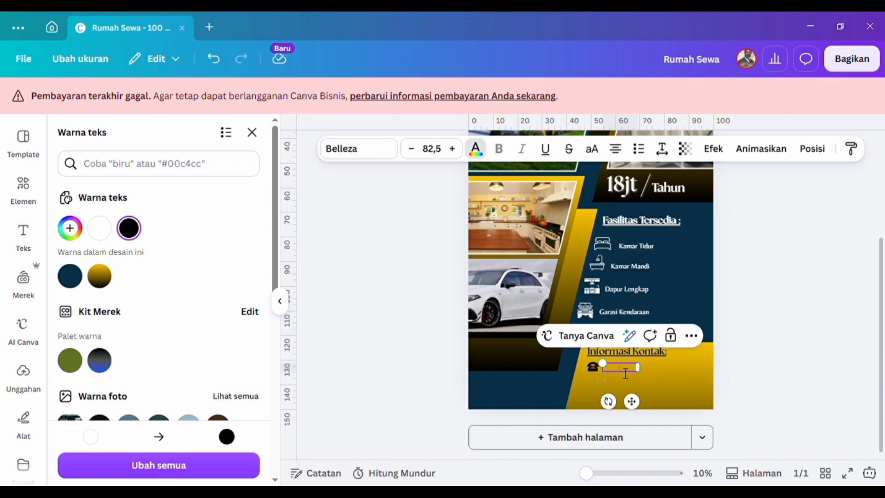
text(+62 1234-5678-9100)
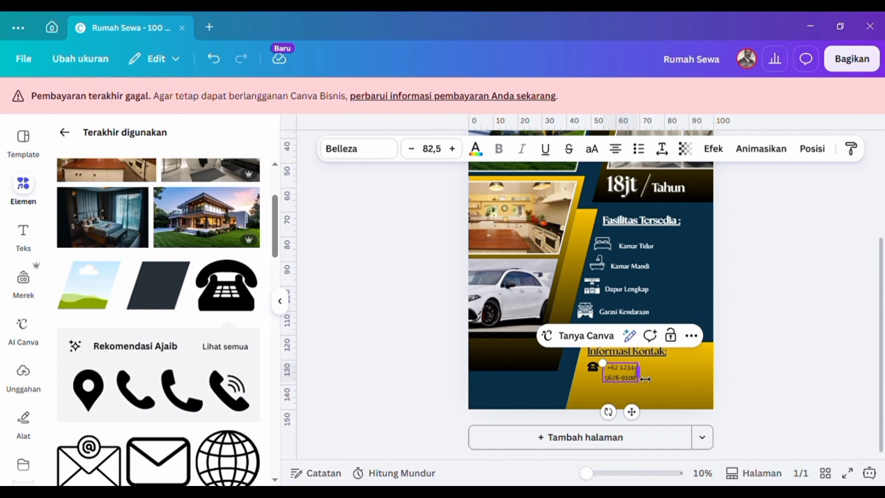
drag(645, 379, 674, 368)
click(763, 356)
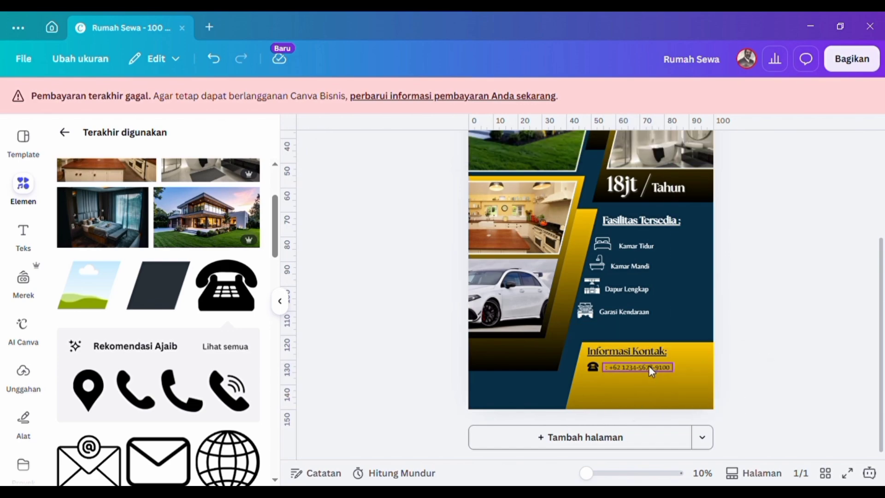
click(651, 371)
drag(607, 367, 611, 367)
click(821, 367)
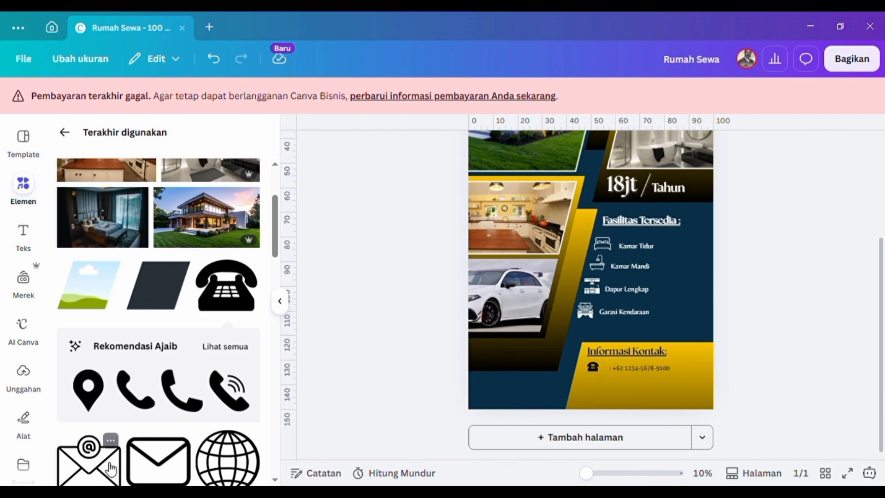
click(89, 459)
Shrink the envelope to a small icon and place it under the phone icon.
drag(641, 193, 601, 417)
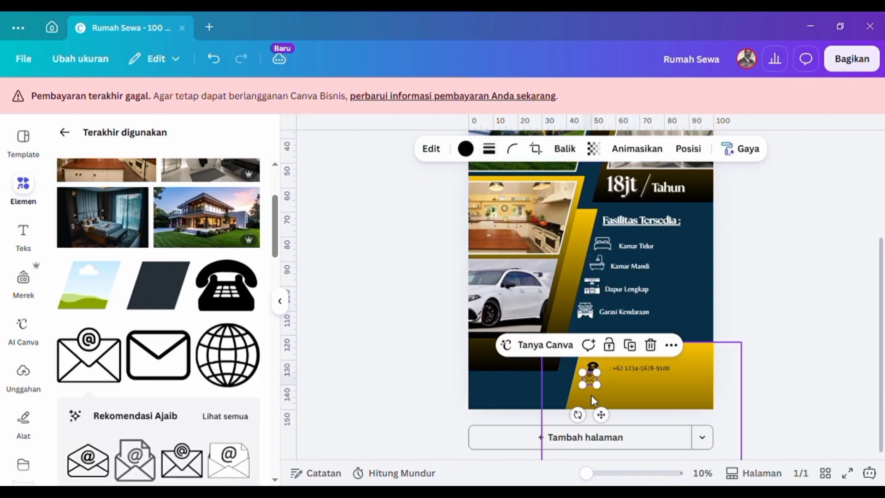
drag(597, 385, 600, 389)
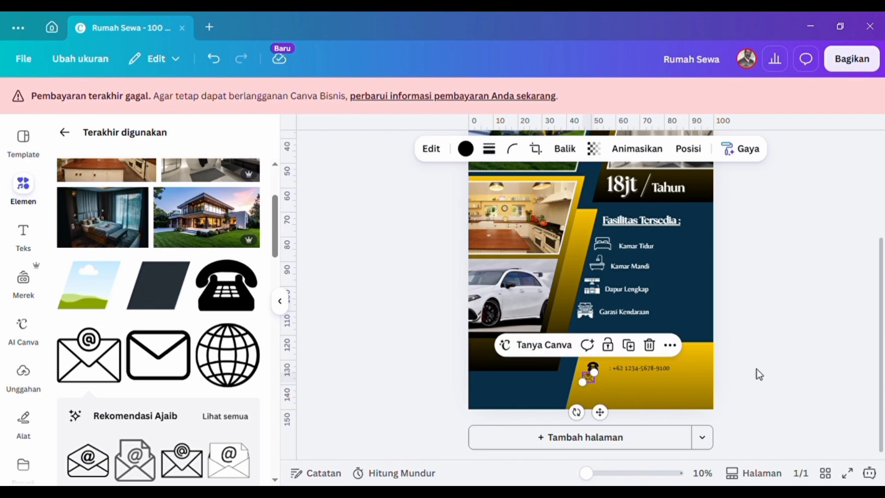
click(756, 372)
click(589, 381)
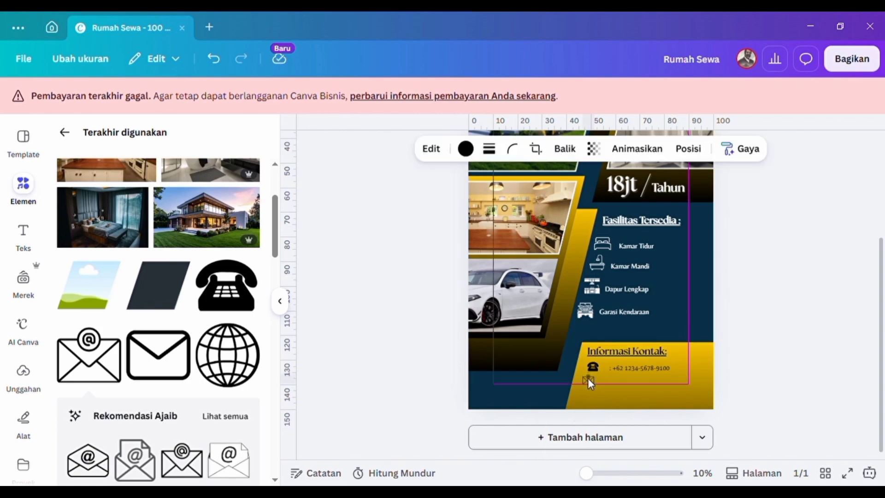
Duplicate the phone line beside the envelope, edit it to the email address, then add a globe icon.
click(641, 368)
click(692, 358)
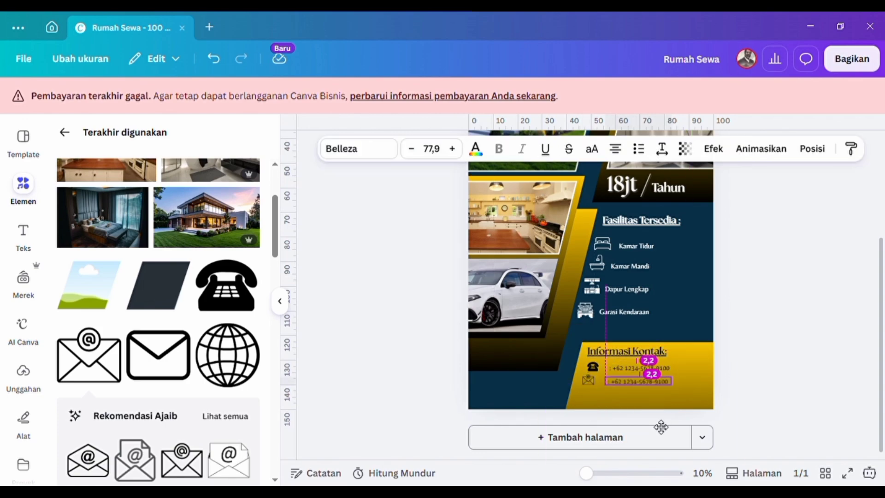
drag(654, 427, 656, 427)
double_click(641, 381)
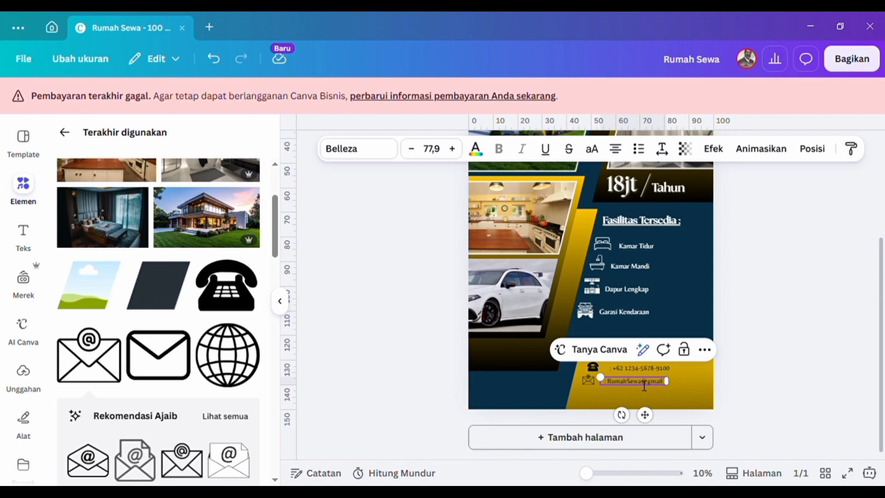
text(com)
drag(681, 396, 688, 396)
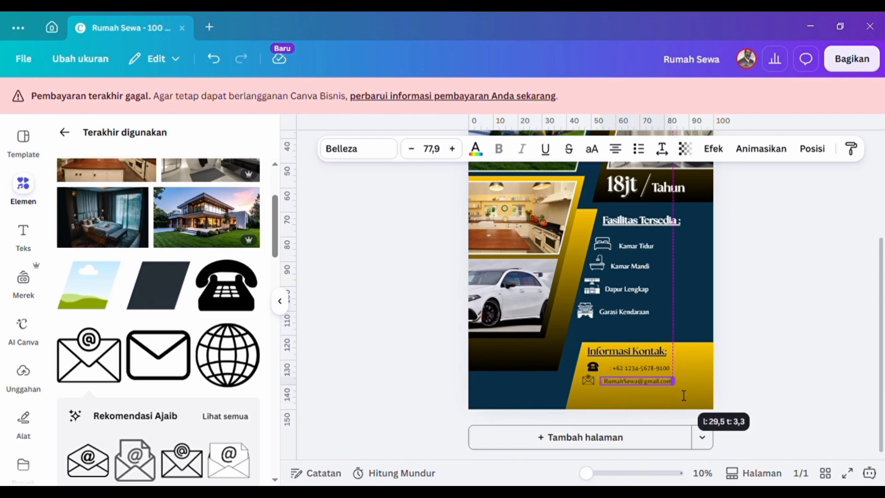
click(791, 380)
click(649, 378)
key(Right)
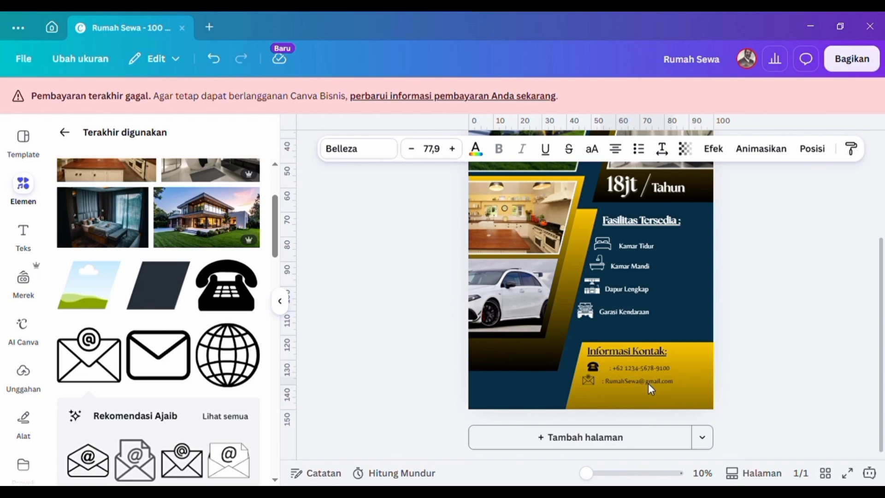
click(451, 417)
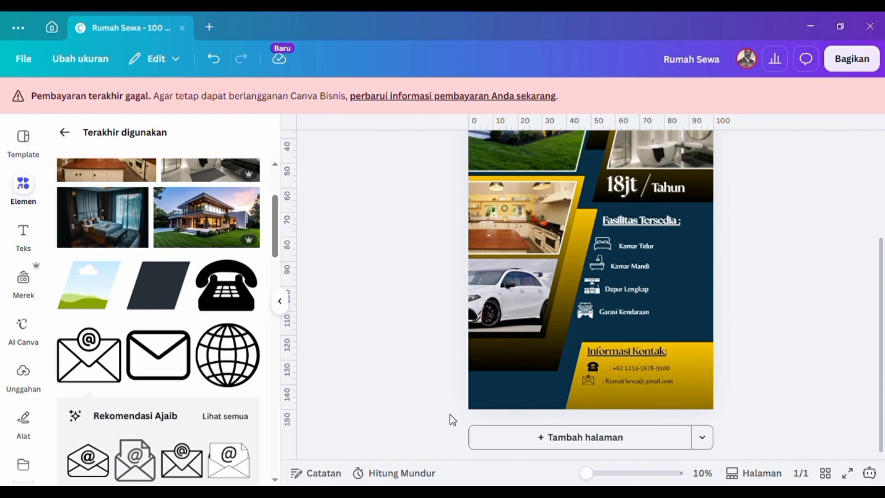
click(228, 355)
drag(642, 188, 598, 438)
Shrink the globe icon slightly and place a copy of the email line beside it.
drag(586, 399, 586, 400)
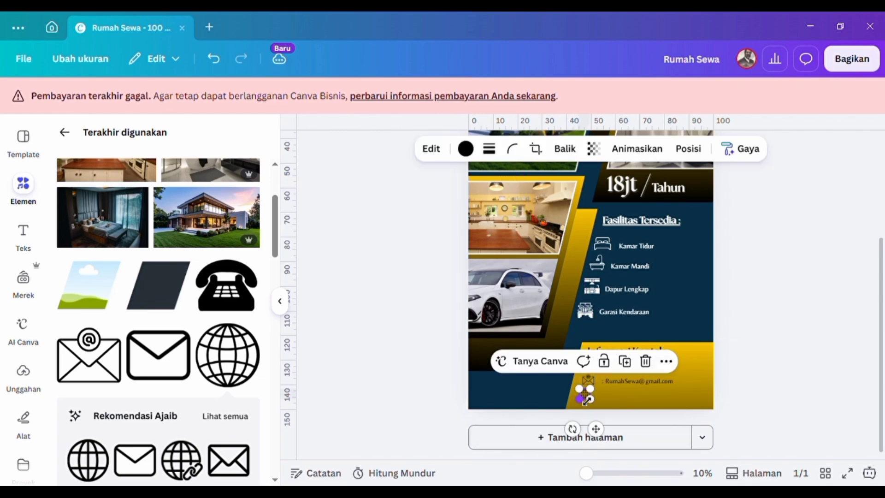
click(815, 398)
click(635, 384)
click(690, 354)
drag(654, 421, 657, 440)
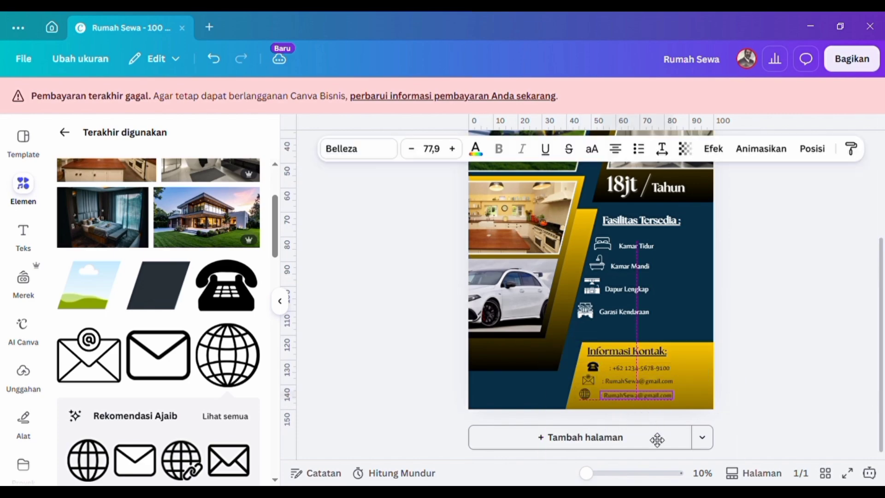
scroll(757, 355, up, 1)
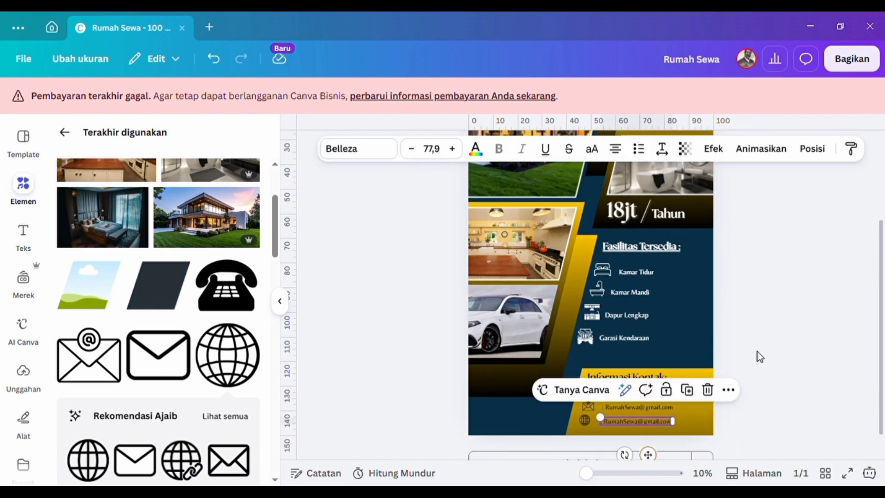
double_click(610, 422)
key(BackSpace)
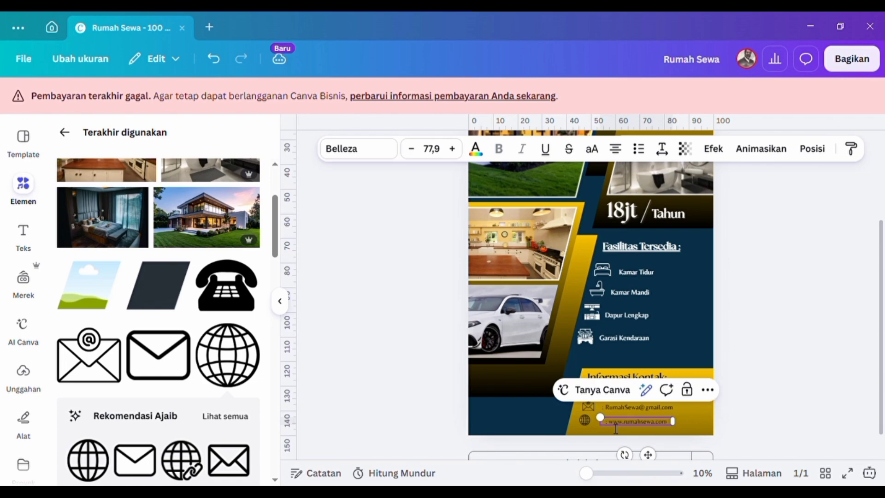
click(792, 399)
click(642, 422)
drag(643, 422, 645, 430)
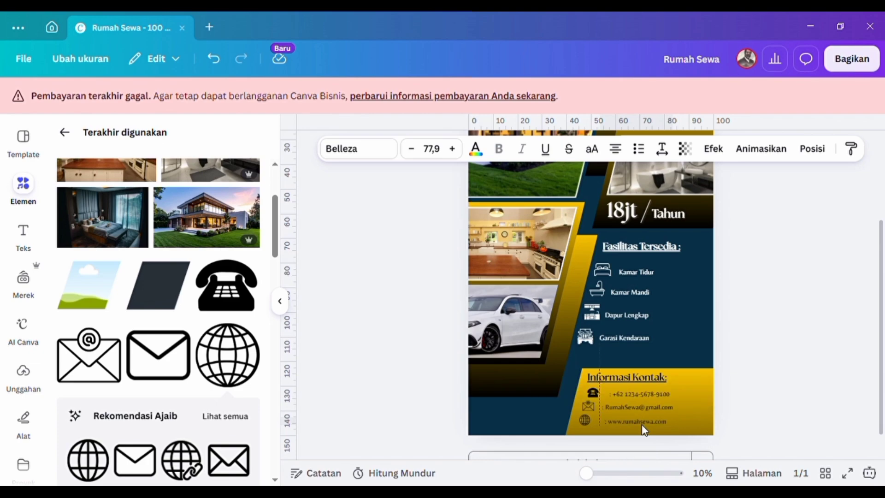
click(790, 355)
click(591, 394)
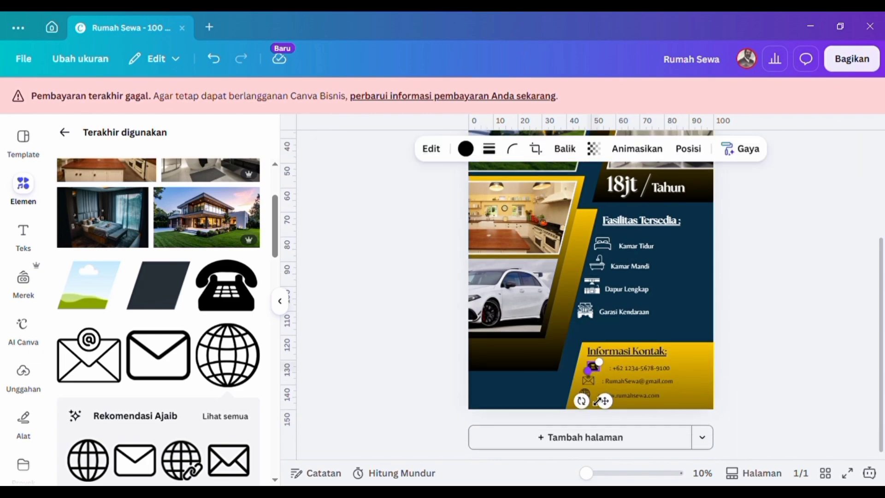
click(805, 344)
Select all poster elements with Ctrl+A and group them into a single group.
scroll(802, 342, up, 3)
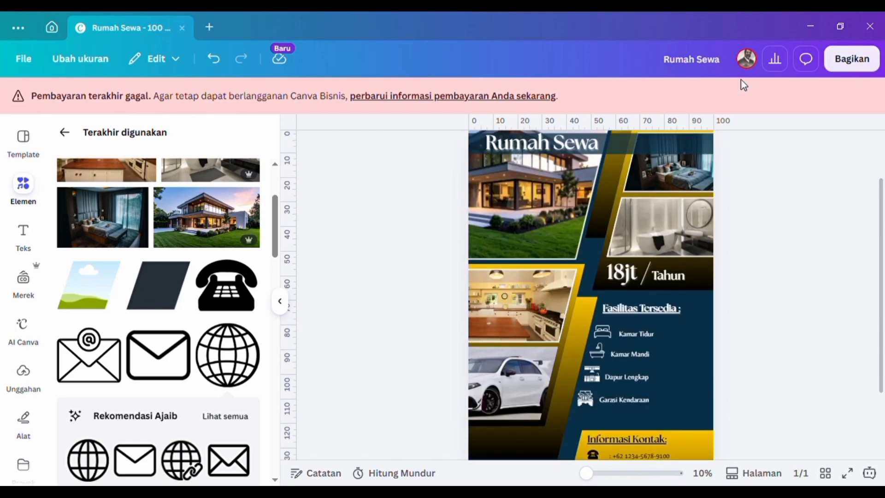
scroll(758, 249, down, 3)
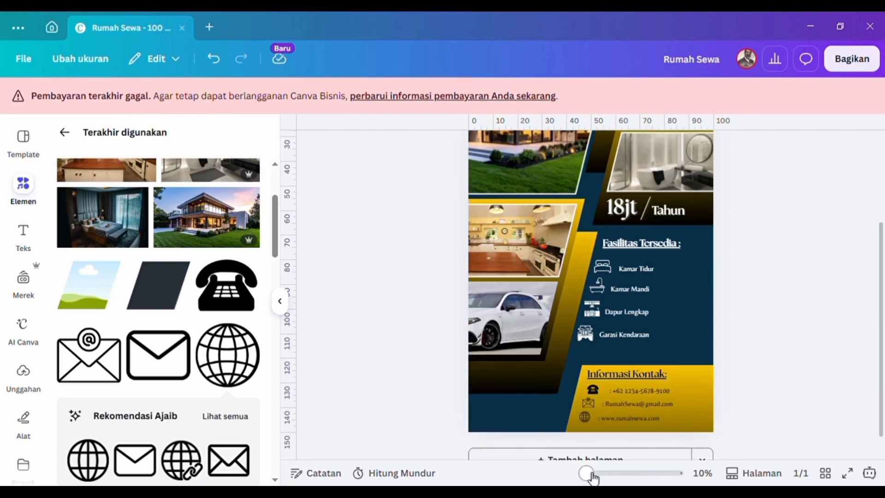
mouse_move(594, 478)
mouse_down()
mouse_move(622, 479)
mouse_move(604, 479)
mouse_up()
scroll(552, 328, up, 5)
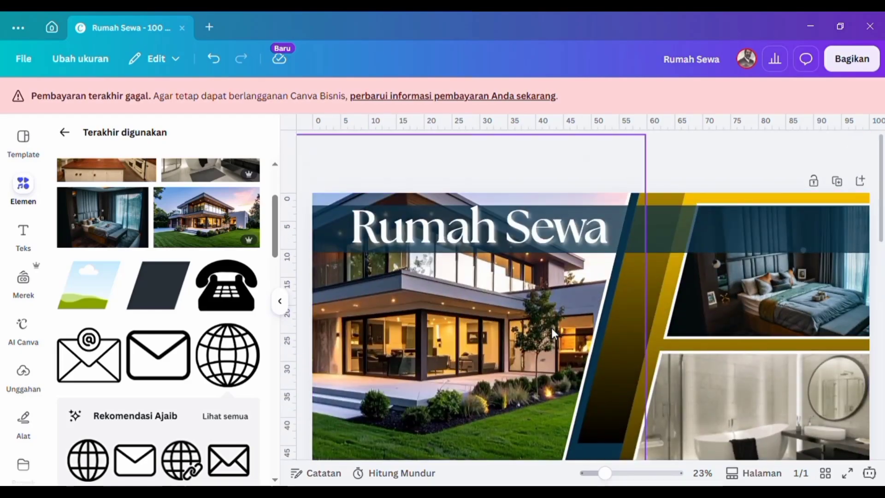
scroll(552, 328, down, 10)
scroll(574, 432, down, 3)
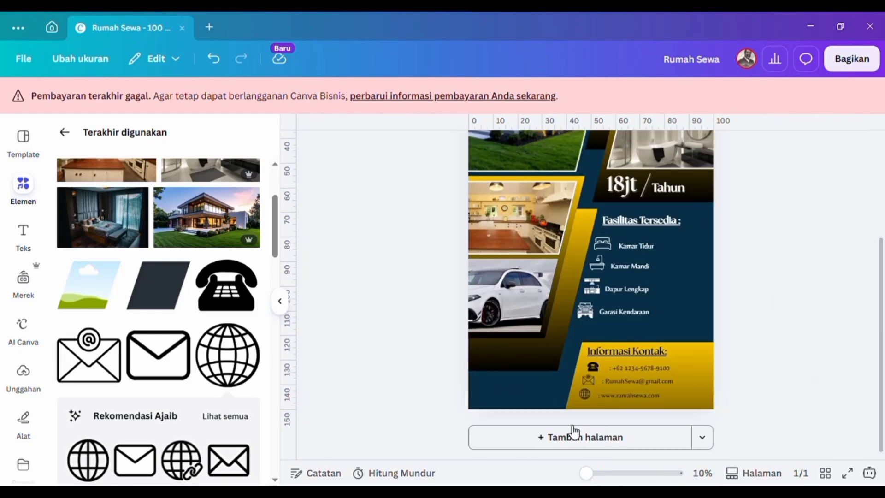
key(ctrl+a)
scroll(599, 385, up, 7)
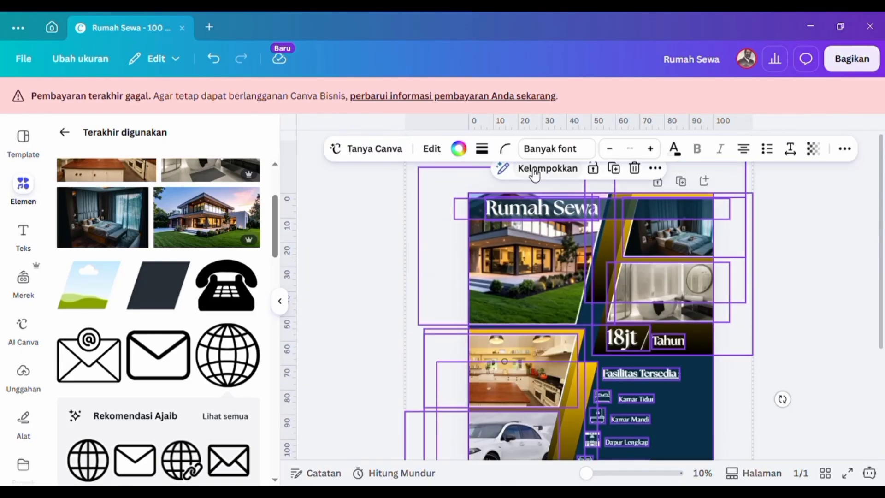
click(534, 174)
click(824, 276)
scroll(825, 277, down, 1)
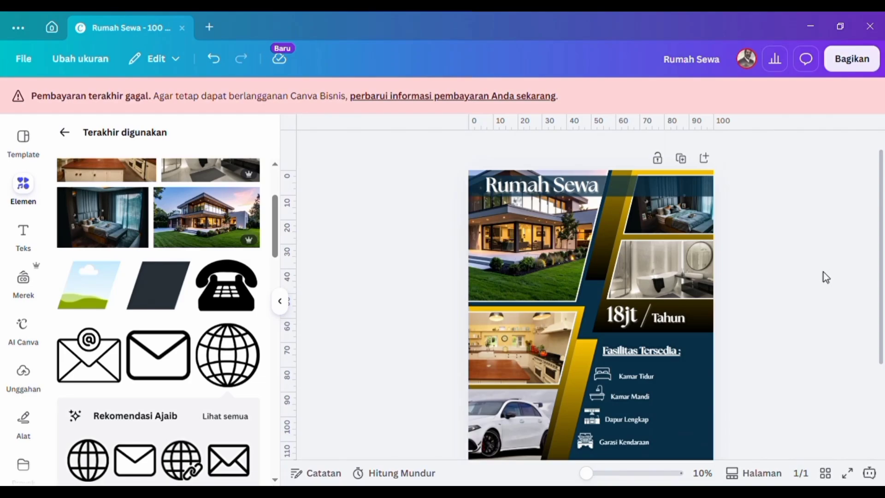
scroll(825, 277, down, 1)
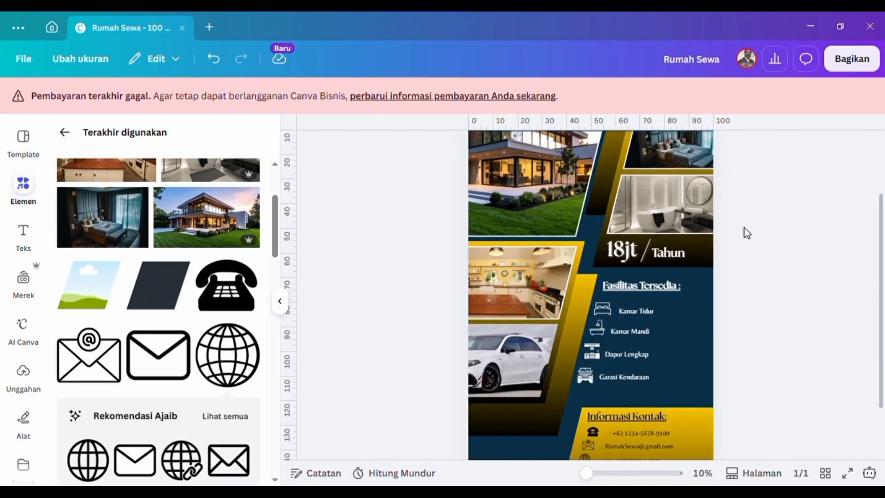
scroll(759, 254, down, 1)
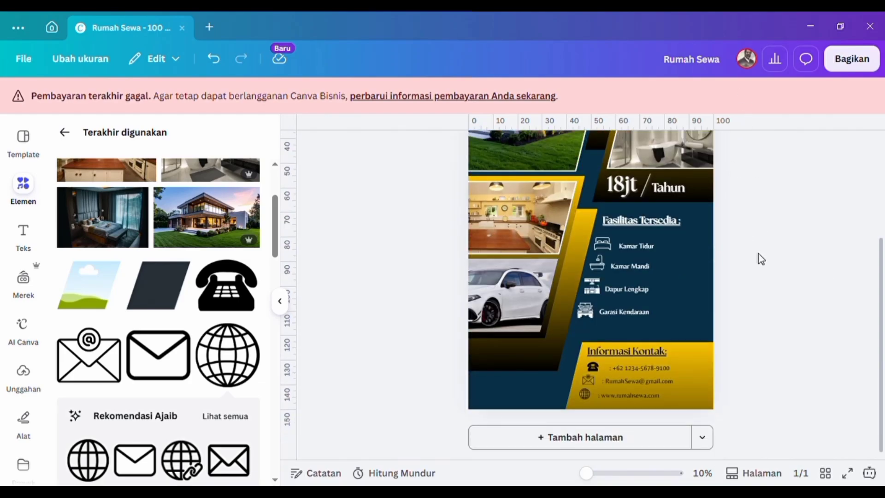
scroll(758, 254, up, 3)
scroll(759, 254, down, 3)
scroll(759, 254, up, 2)
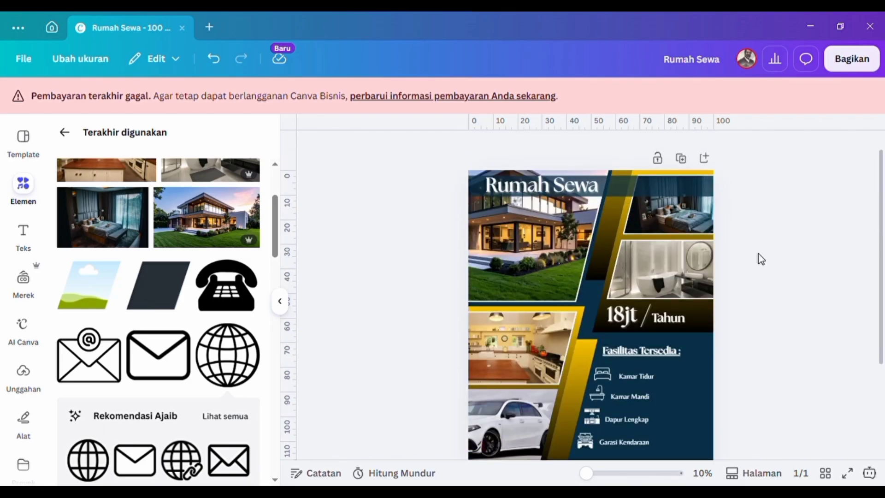